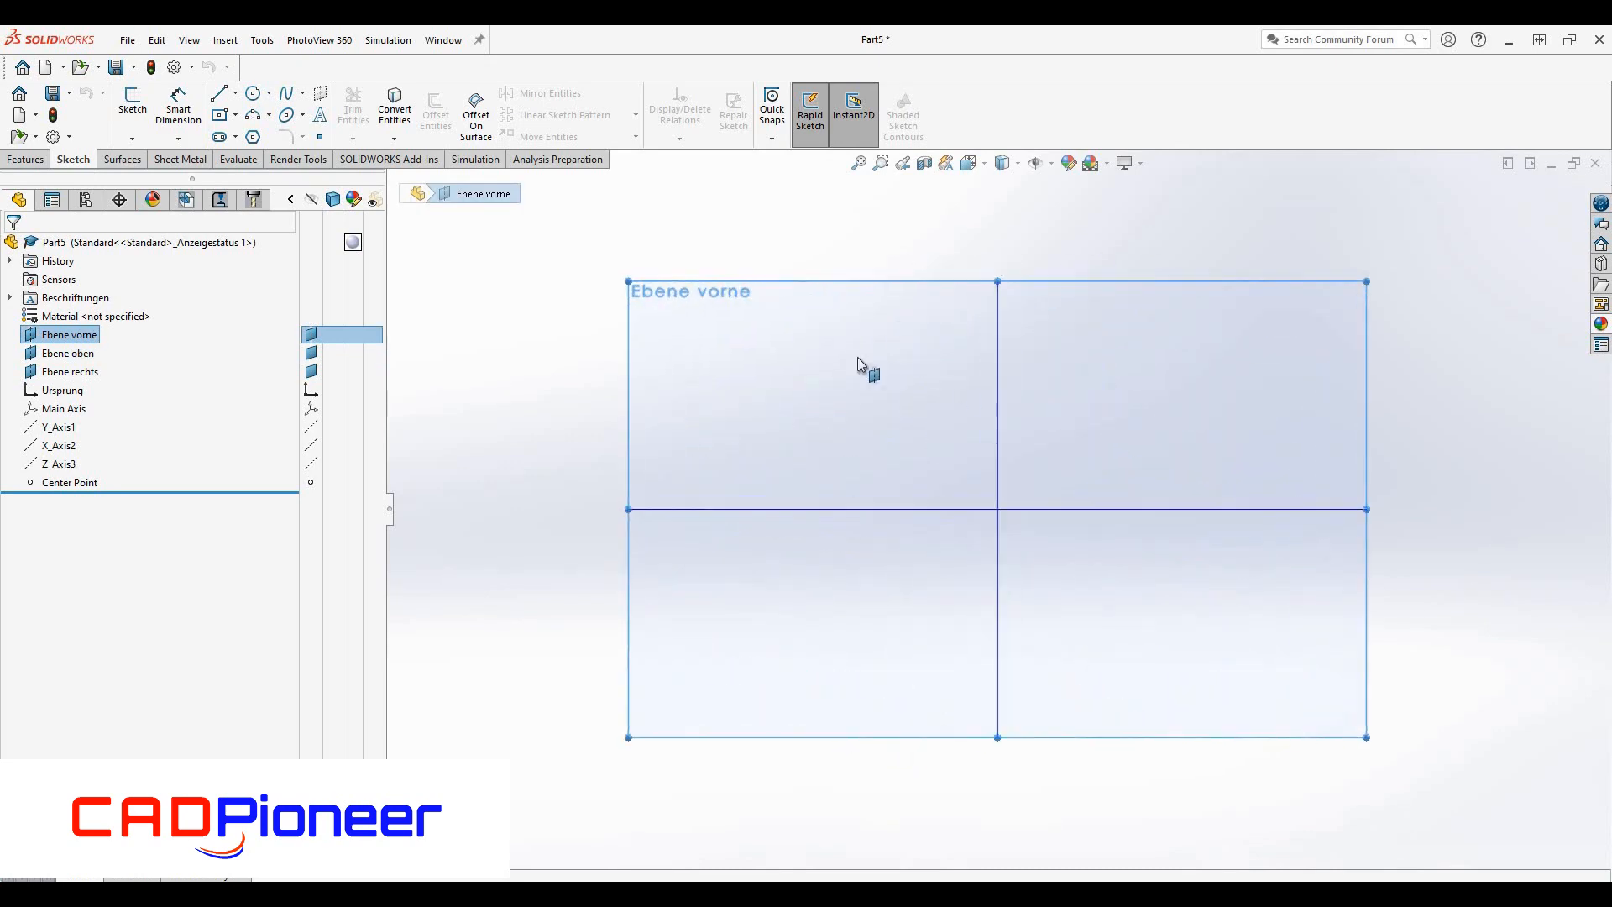
- Sketch a line sloping down from the origin on the front plane
key("l")
left_click(999, 509)
left_click(1176, 660)
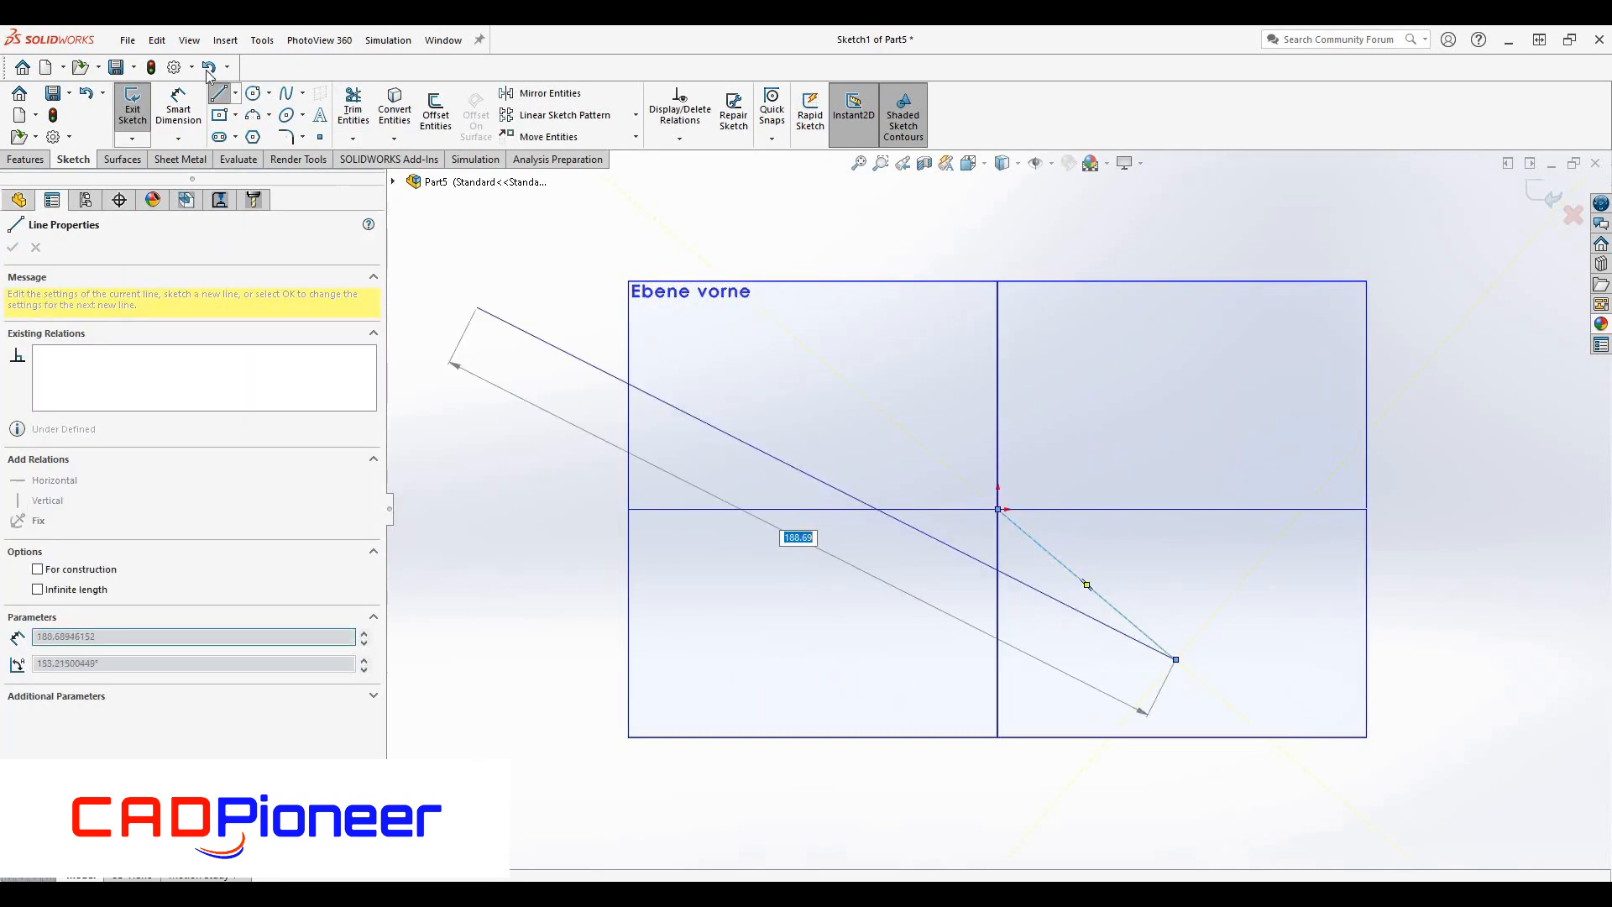
- Dimension the line at 30° to the horizontal and 50 mm long
left_click(178, 109)
left_click(1062, 510)
left_click(1086, 541)
type("30")
key("Return")
left_click(1117, 579)
left_click(1079, 605)
type("50")
key("Return")
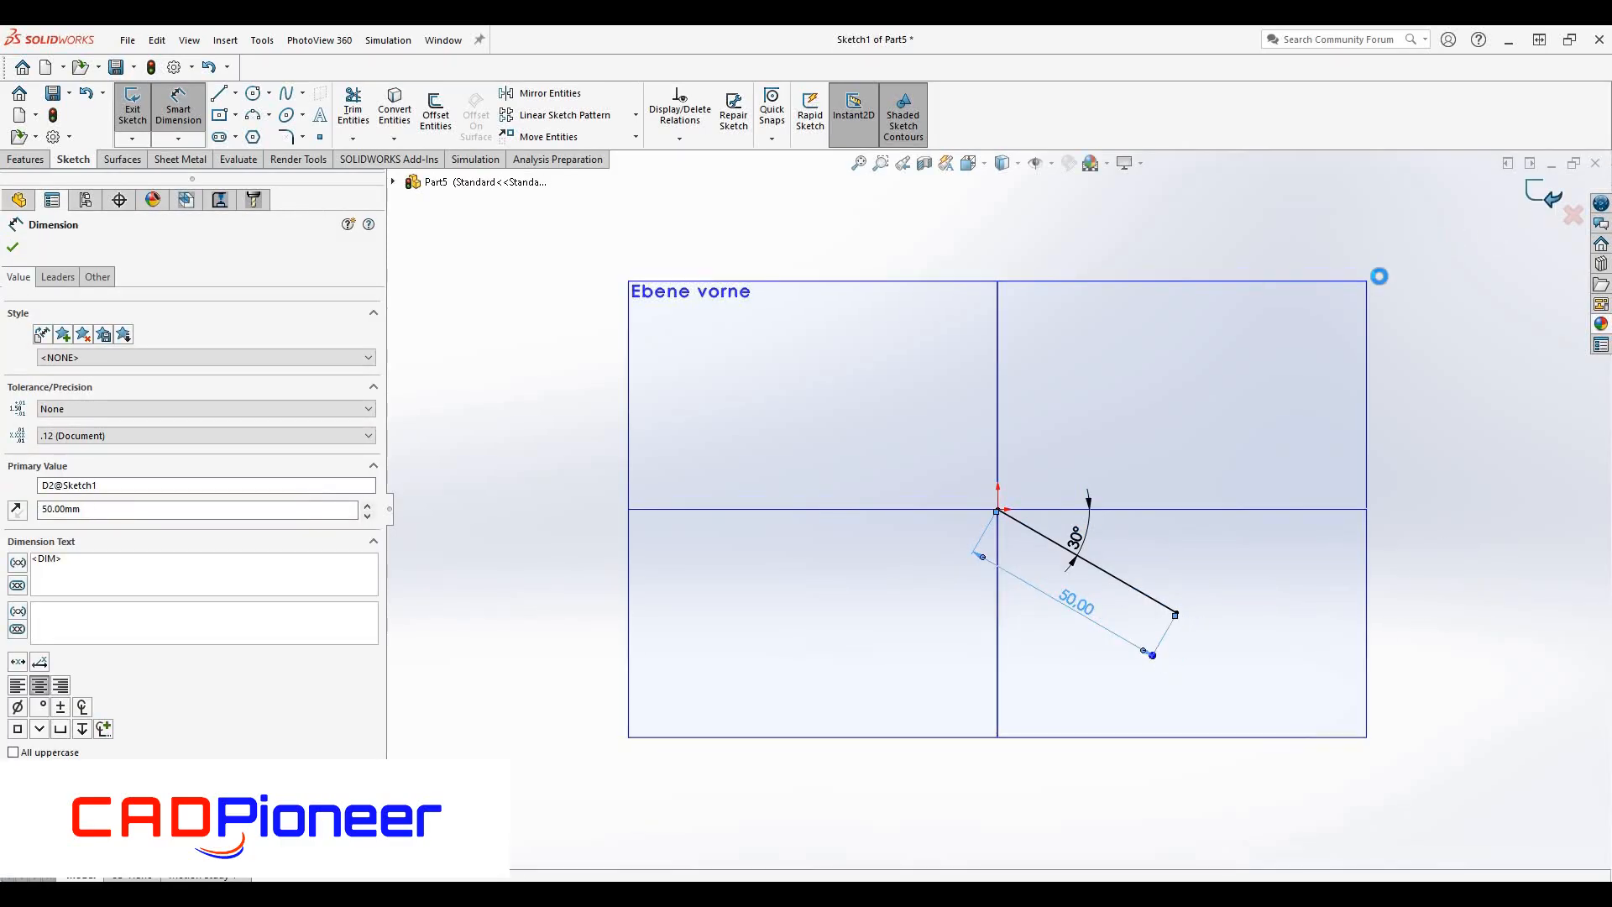
- Create a sheet metal base flange from the line, 100 mm deep and 2 mm thick with a 3 mm bend radius
left_click(133, 107)
left_click(183, 159)
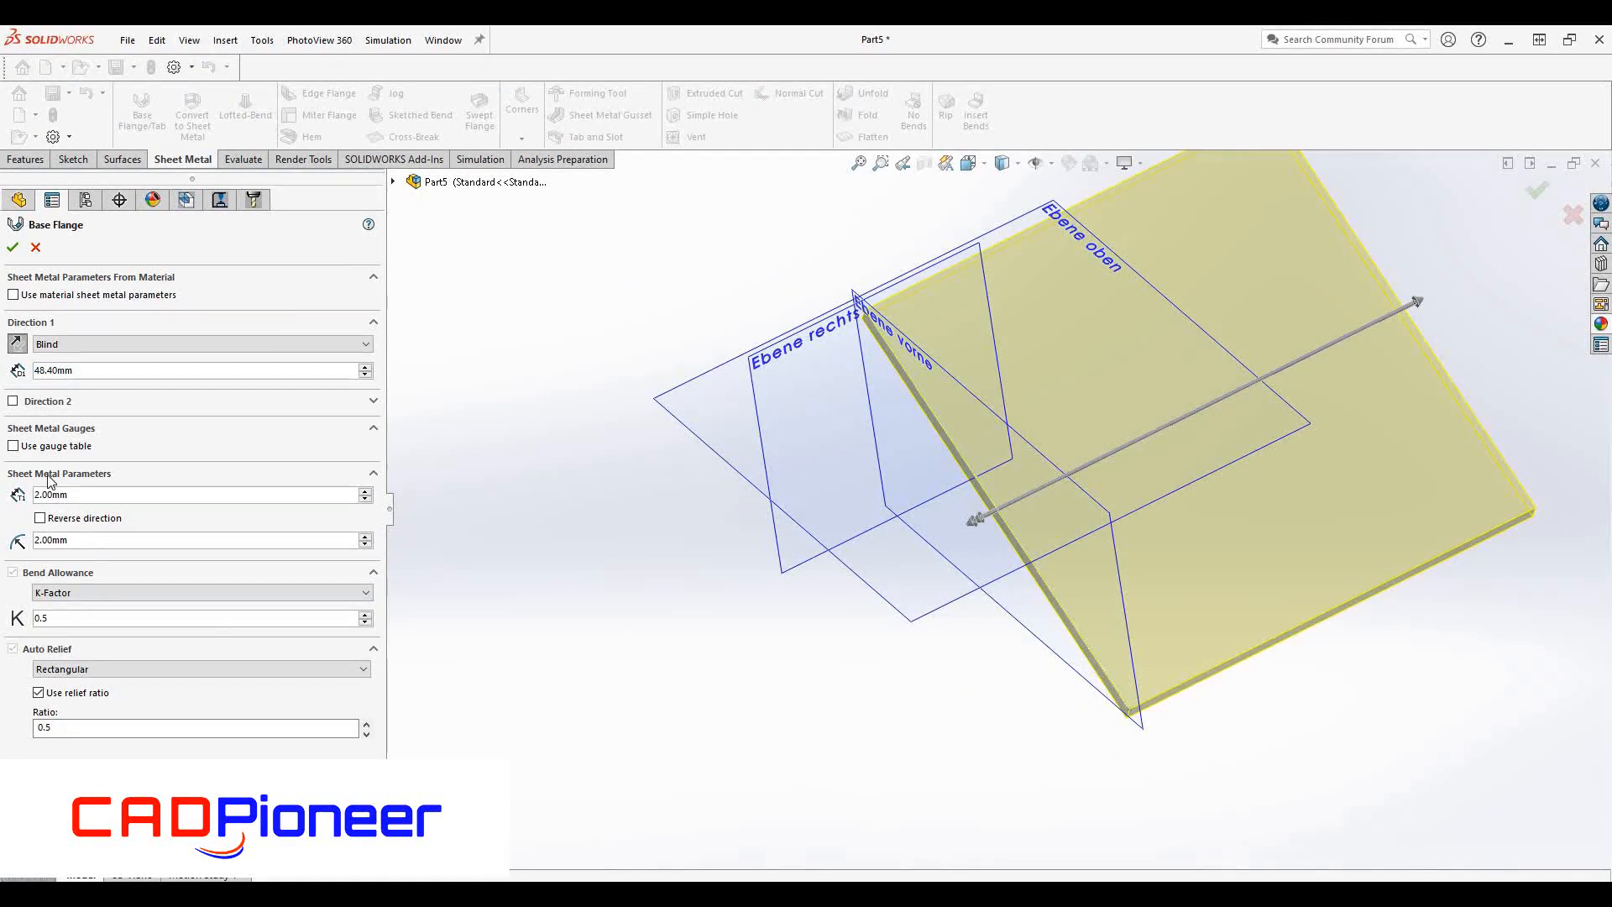
type("100")
key("Return")
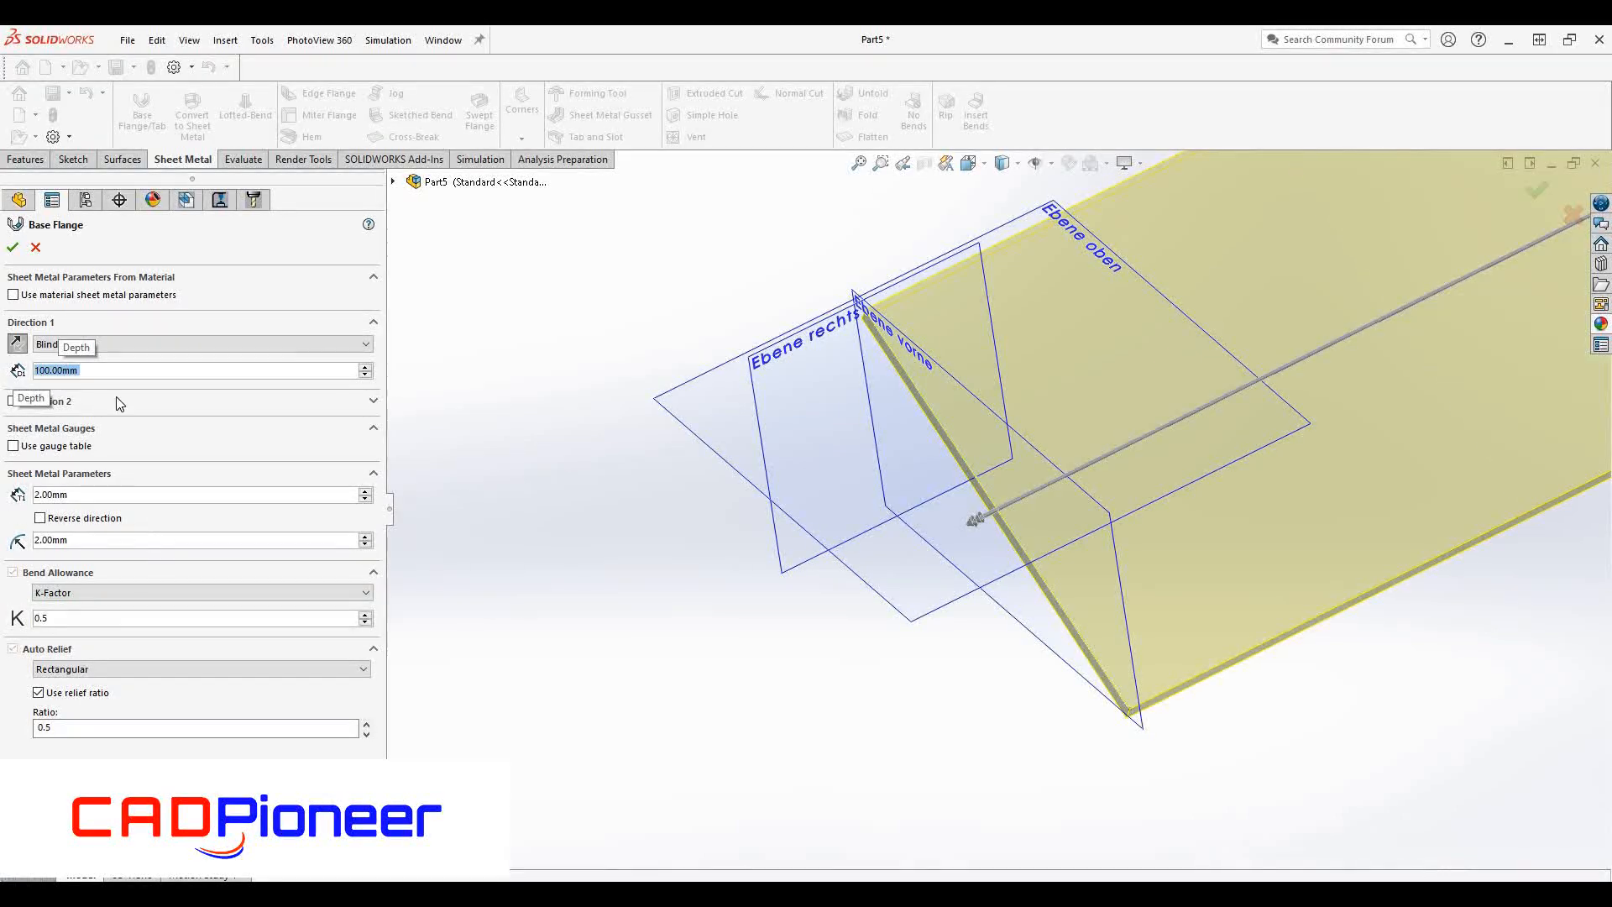
left_click(90, 539)
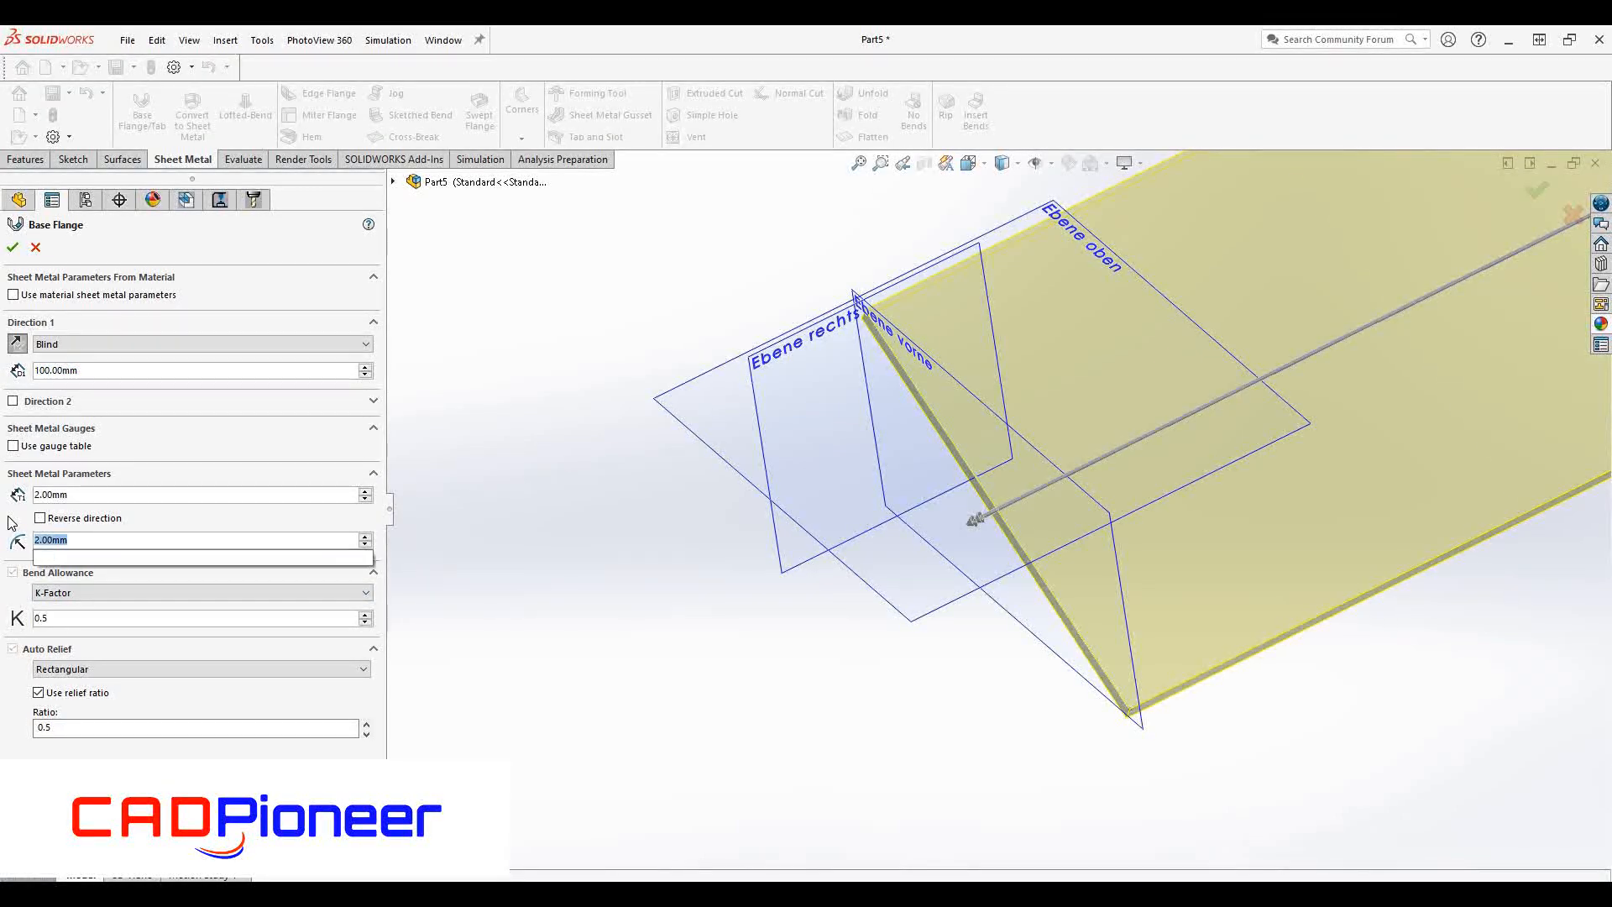
left_click(20, 247)
- Add an edge flange along the plate's lower long edge with a 60° angle and 30 mm length
middle_click_drag(806, 647, 807, 550)
scroll(894, 506, "up", 4)
left_click(1144, 669)
middle_click_drag(1144, 669, 1100, 659)
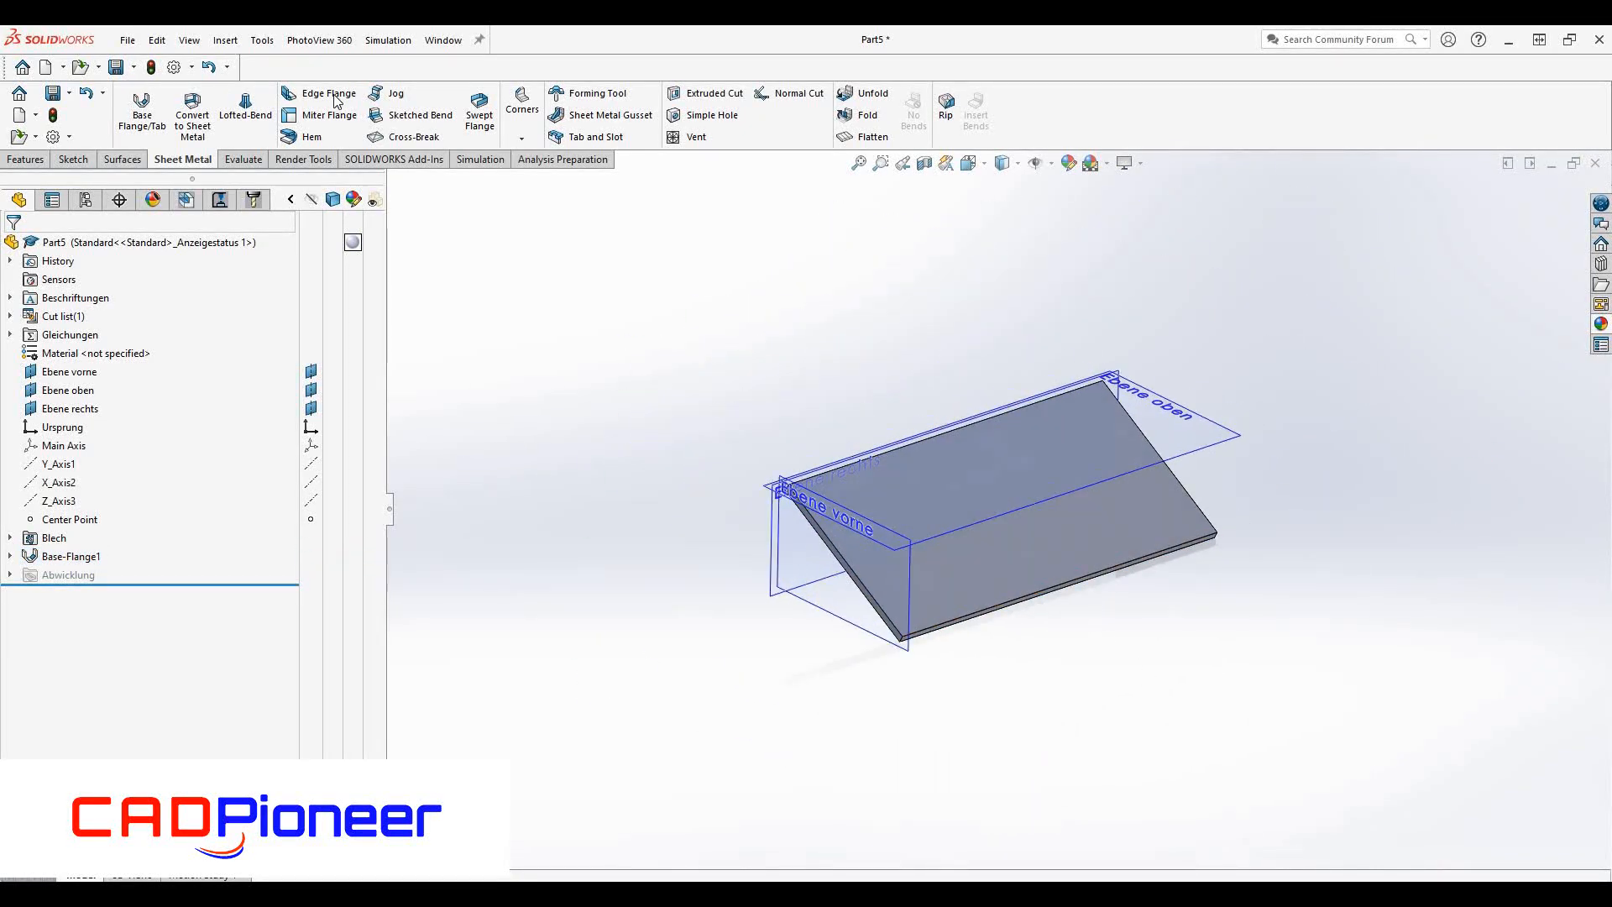
left_click(966, 616)
left_click(957, 720)
type("6")
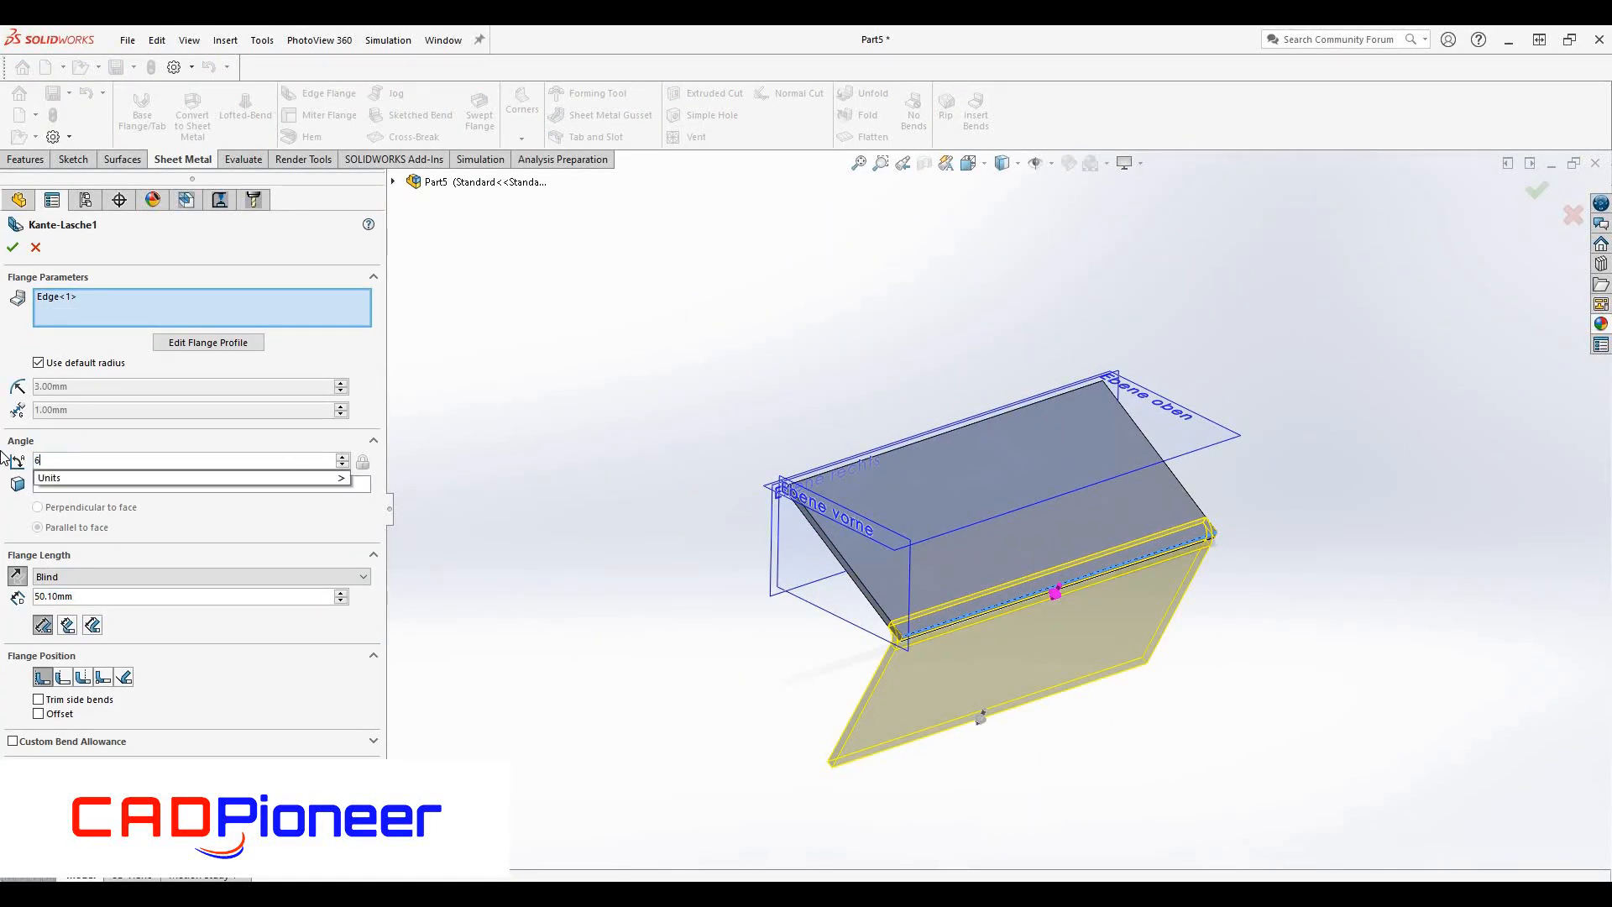
type("0")
key("Return")
type("30")
key("Return")
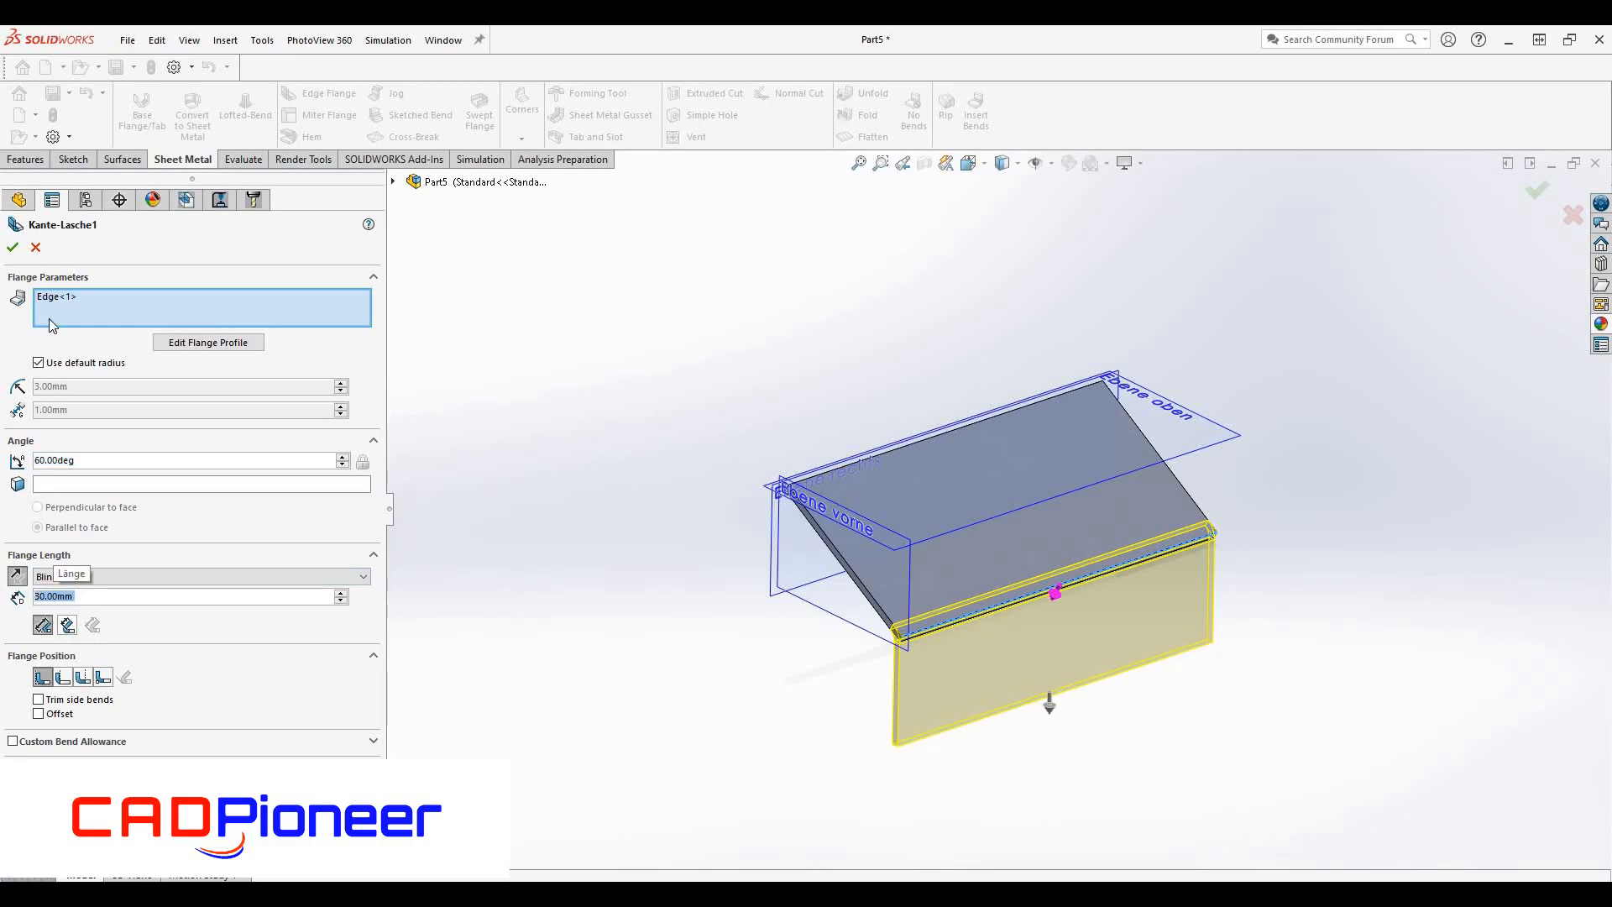
- Edit the edge flange's profile sketch, pulling both side lines inward so it is narrower than the base plate
left_click(214, 344)
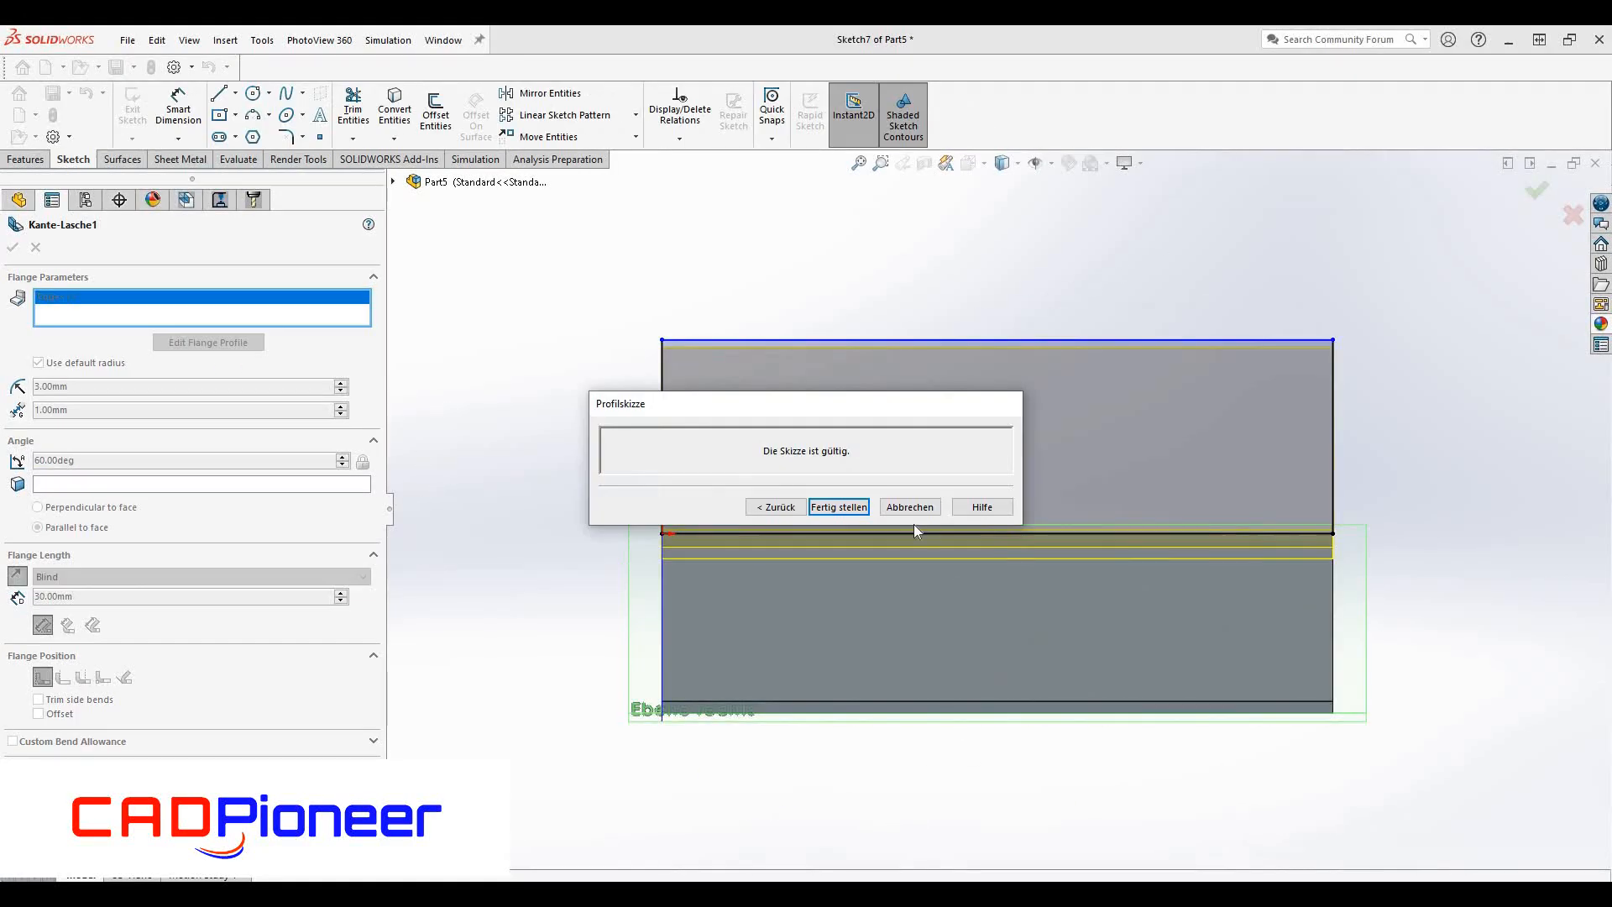
left_click(662, 339)
left_click_drag(662, 370, 695, 370)
left_click_drag(1334, 449, 1269, 448)
left_click(660, 277)
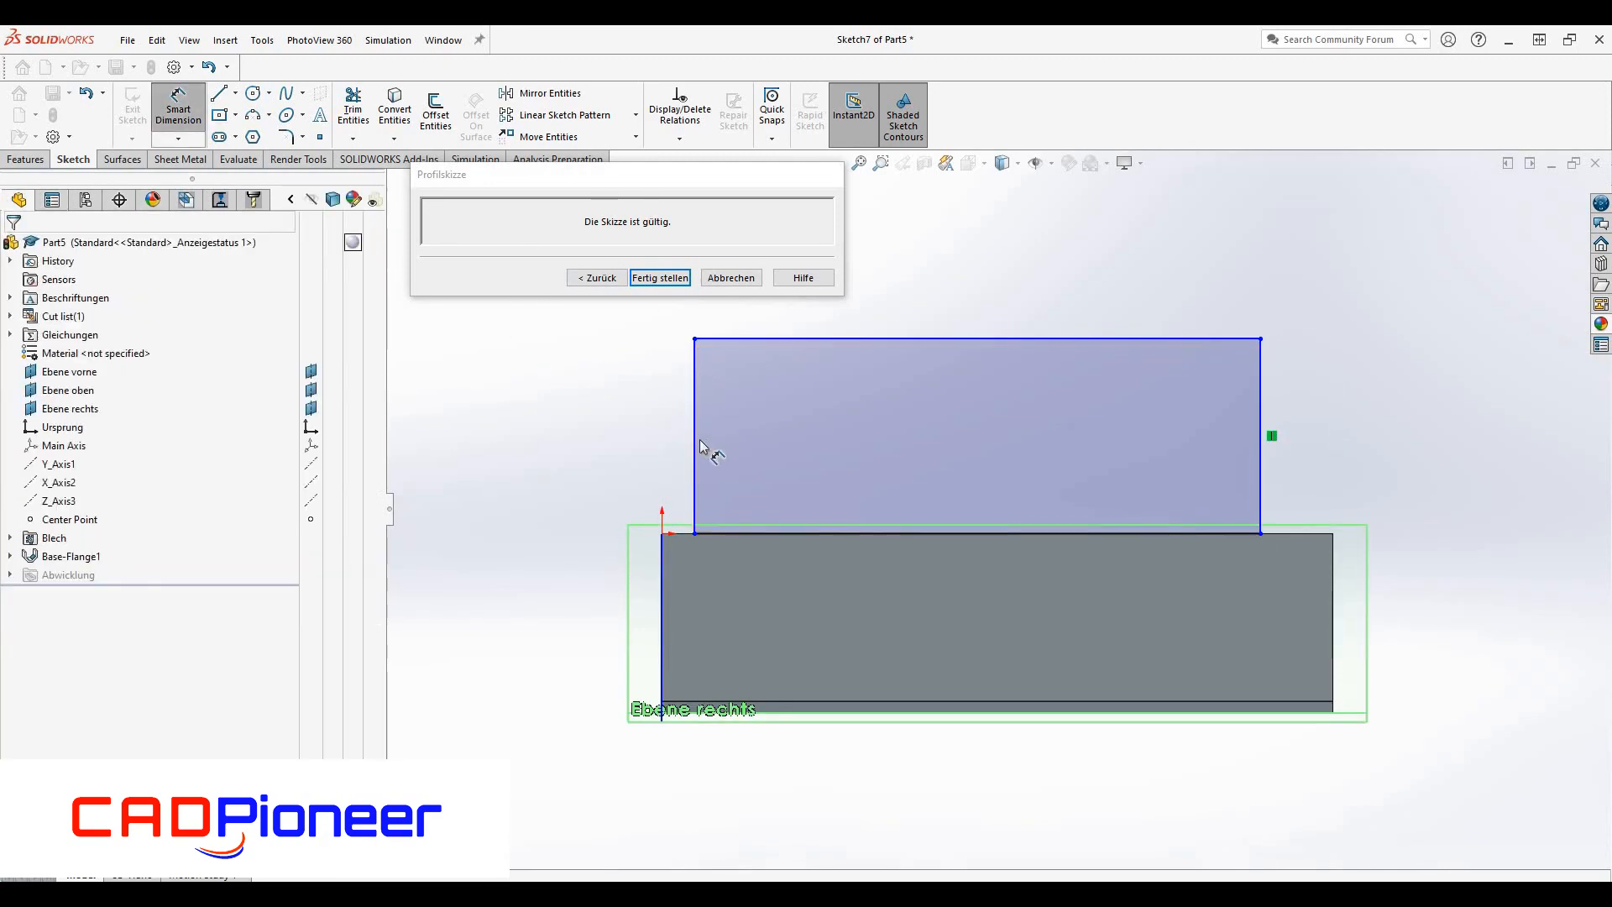
- Set the edge flange's position to Bend Outside and finish the flange
left_click(50, 576)
left_click(30, 576)
left_click(40, 531)
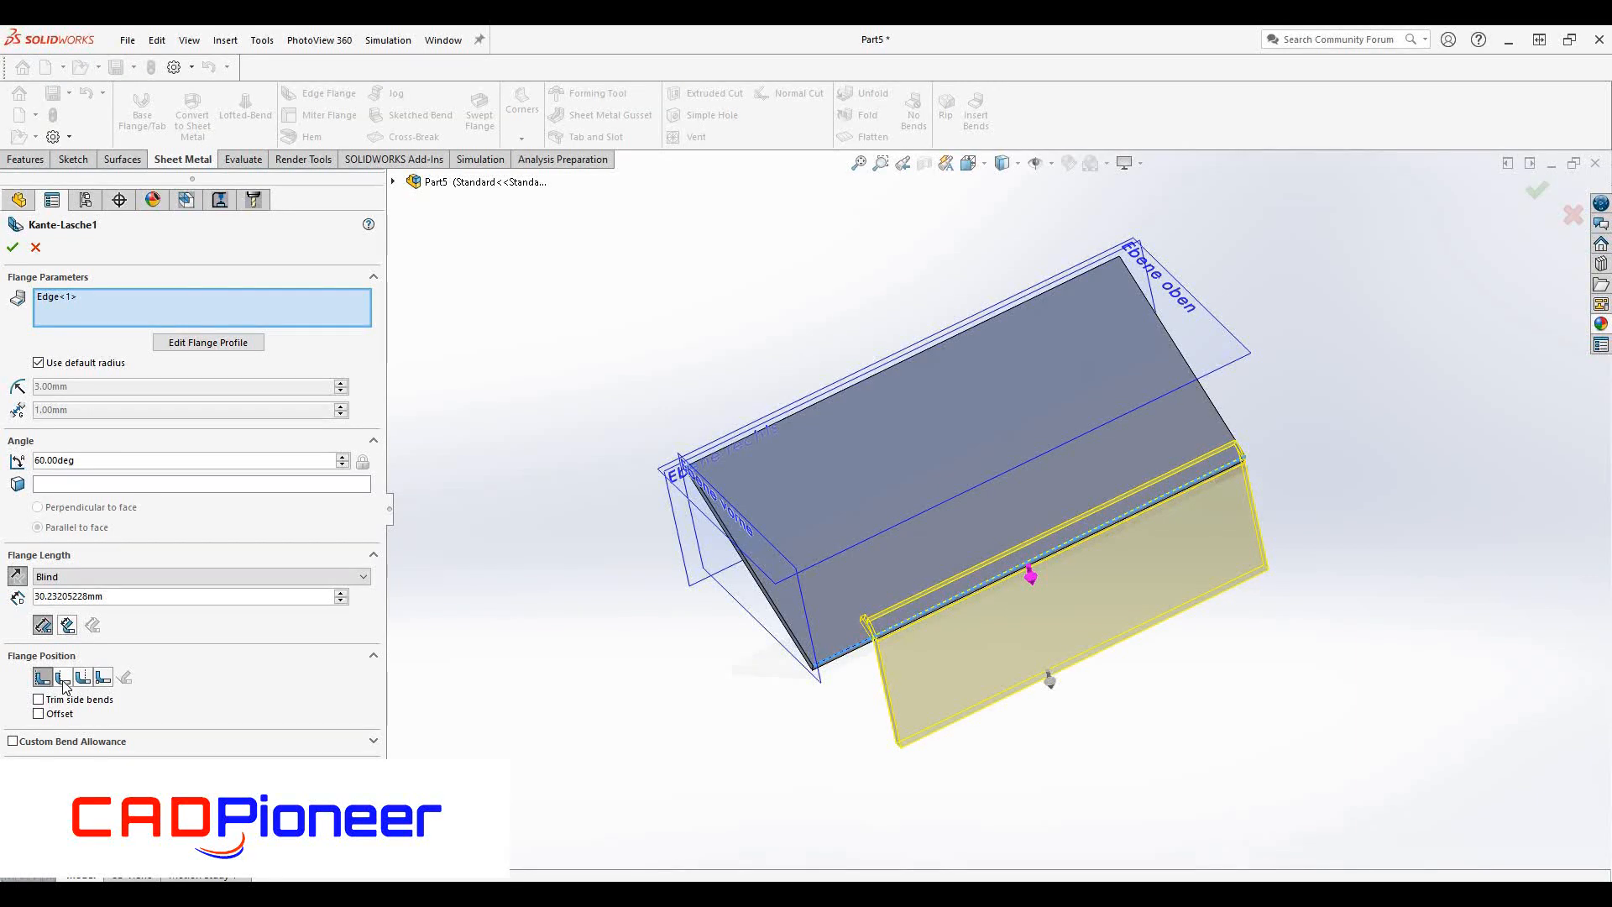
left_click(63, 678)
left_click(83, 677)
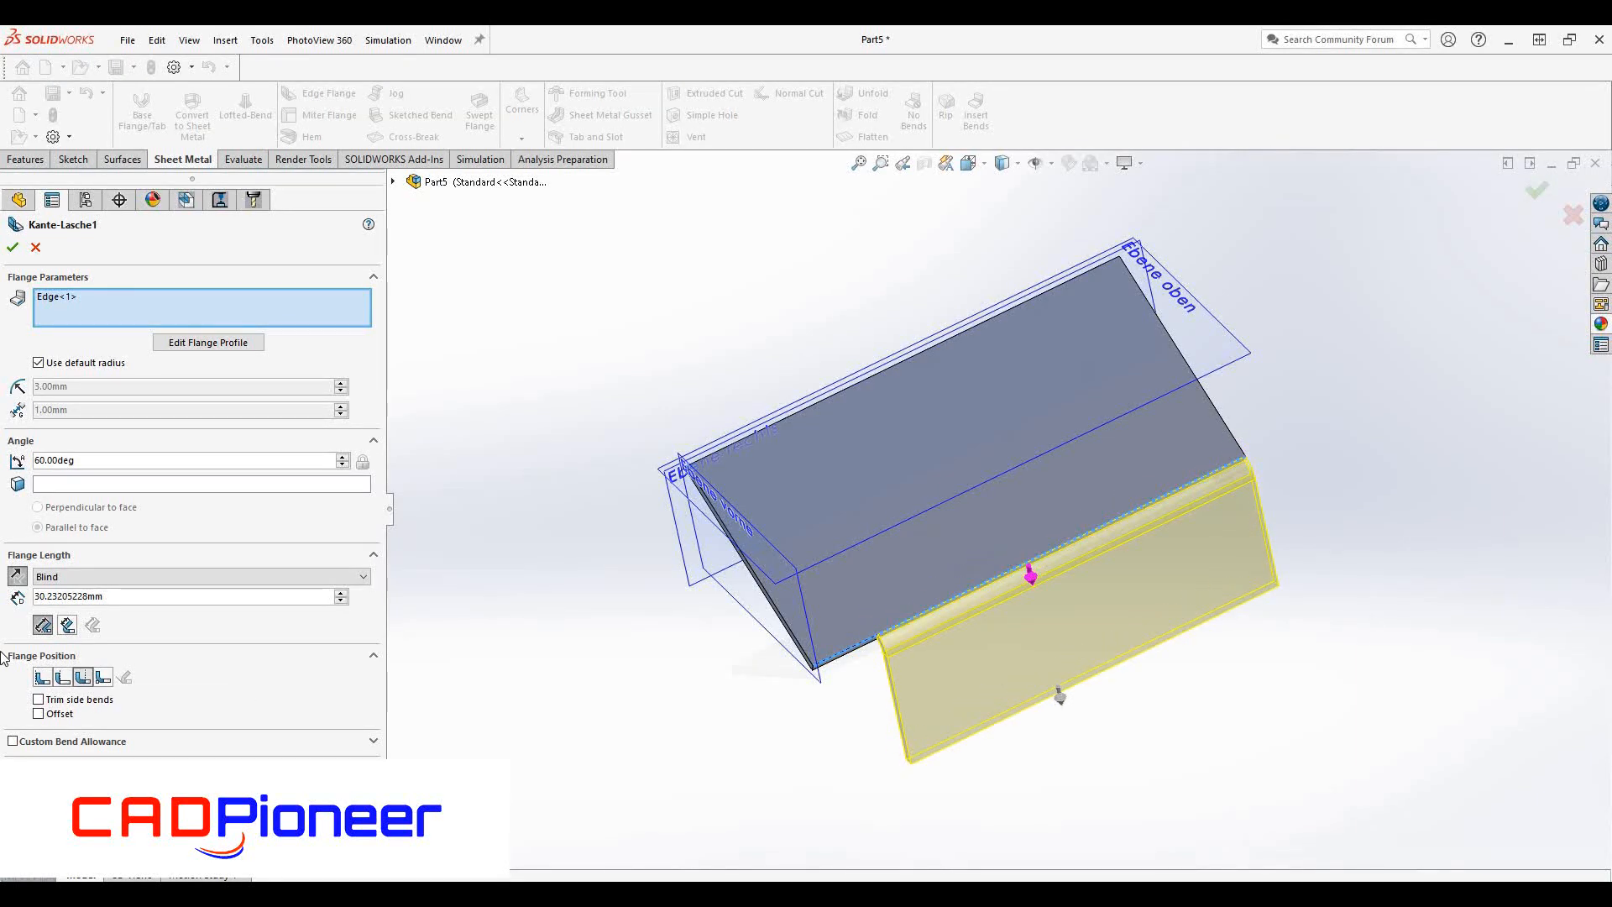
key("Return")
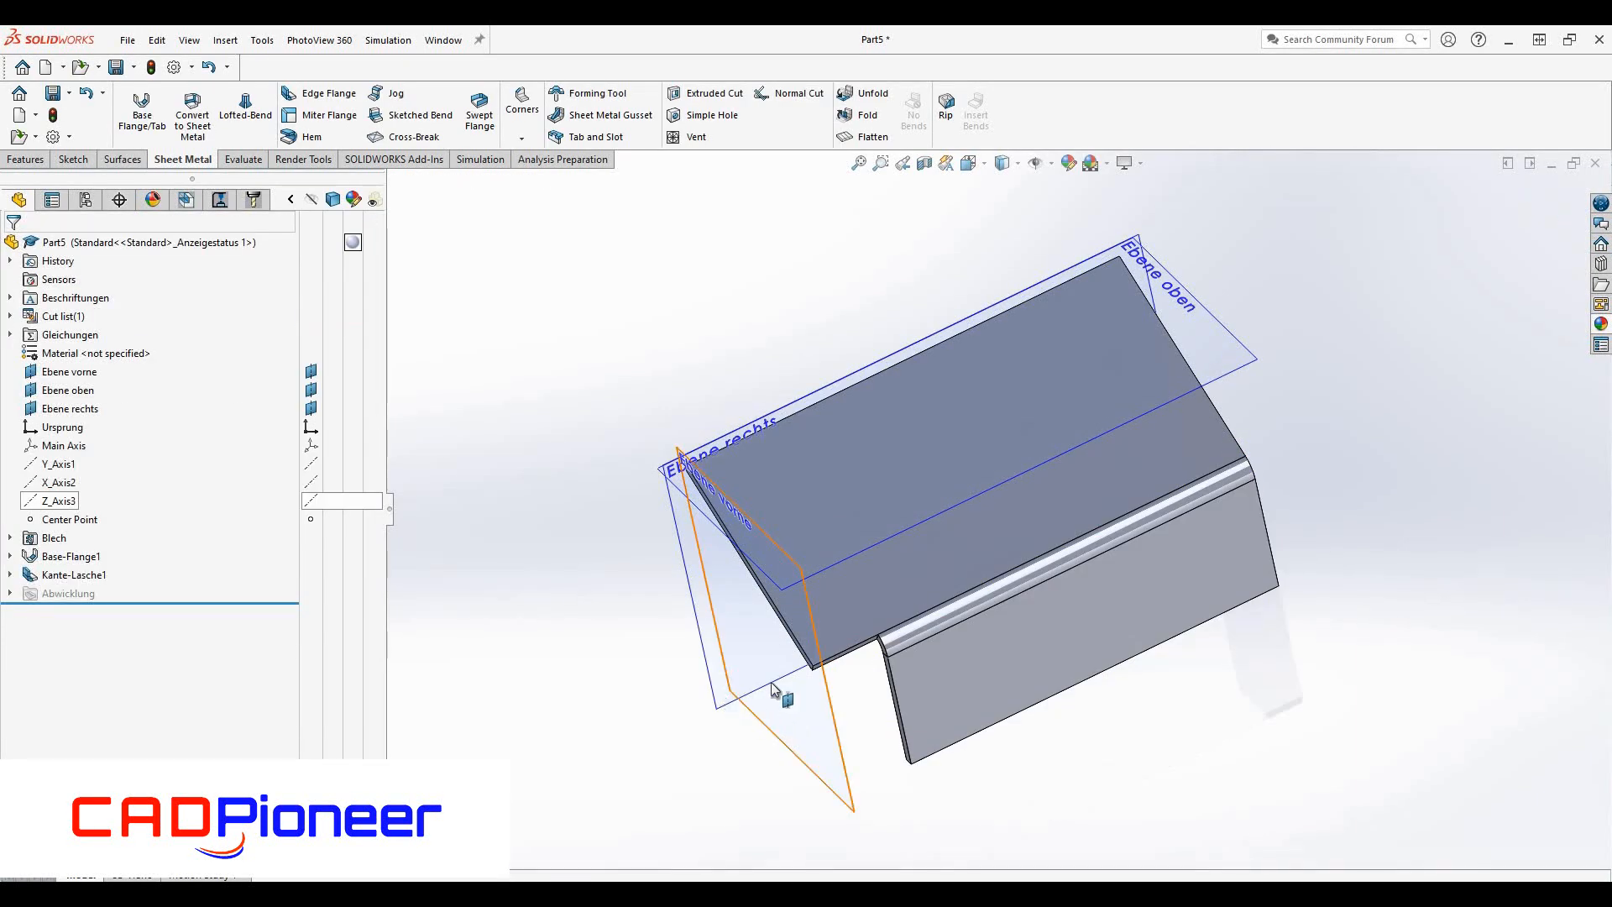
- Start a second edge flange on the first flange's lower edge, 10 mm long at an 80° angle, projecting outward
left_click(938, 761)
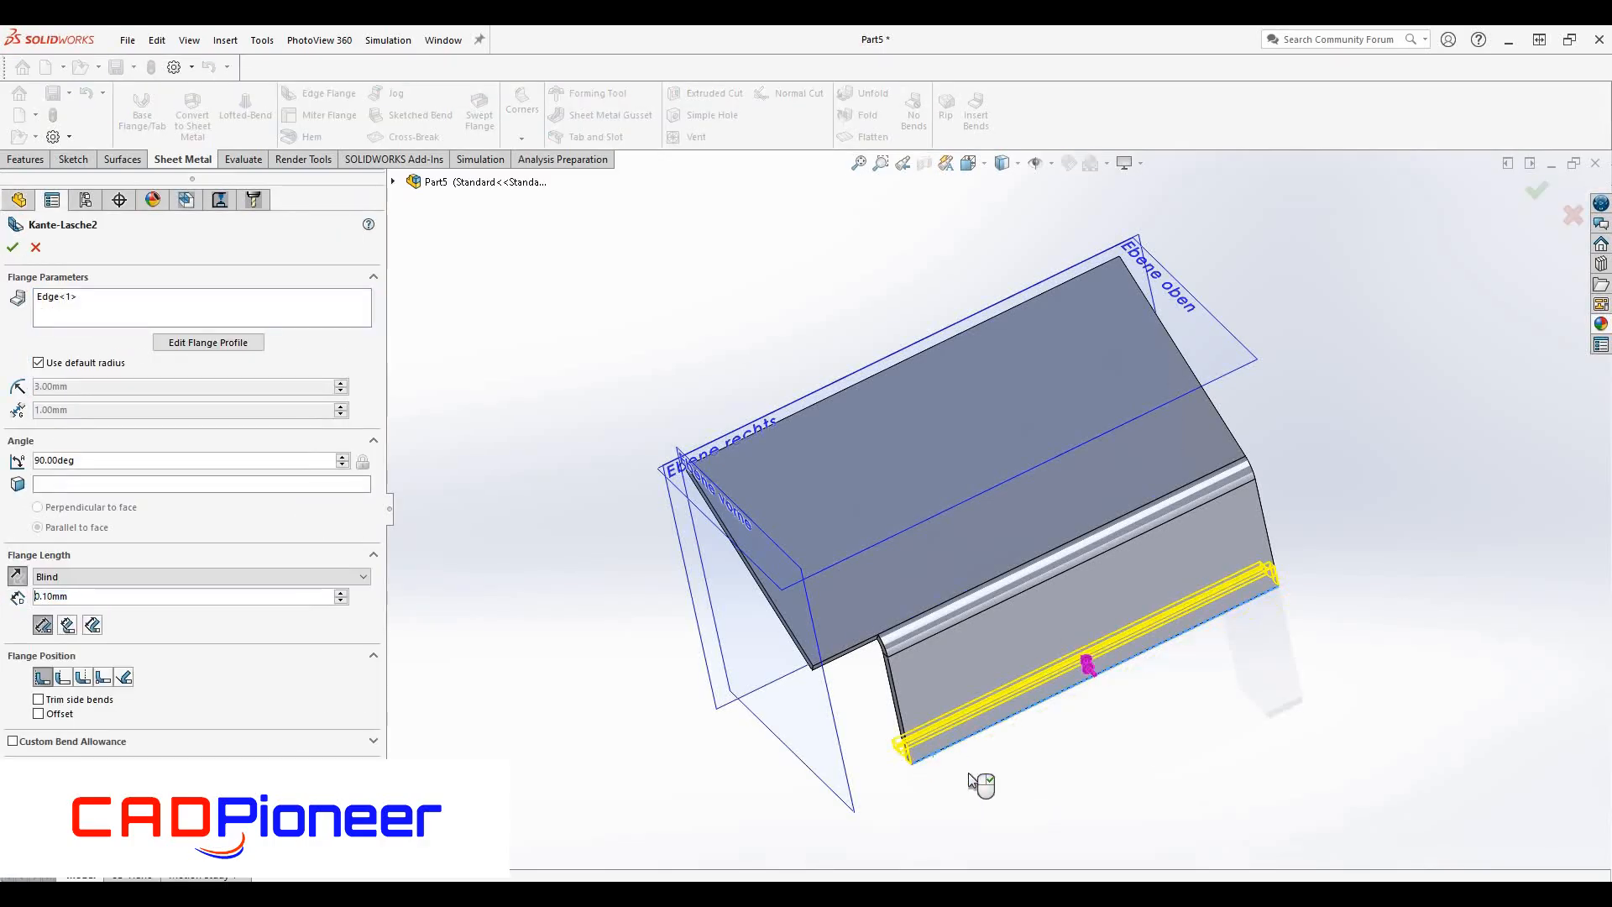
left_click(1031, 791)
middle_click_drag(940, 679, 958, 656)
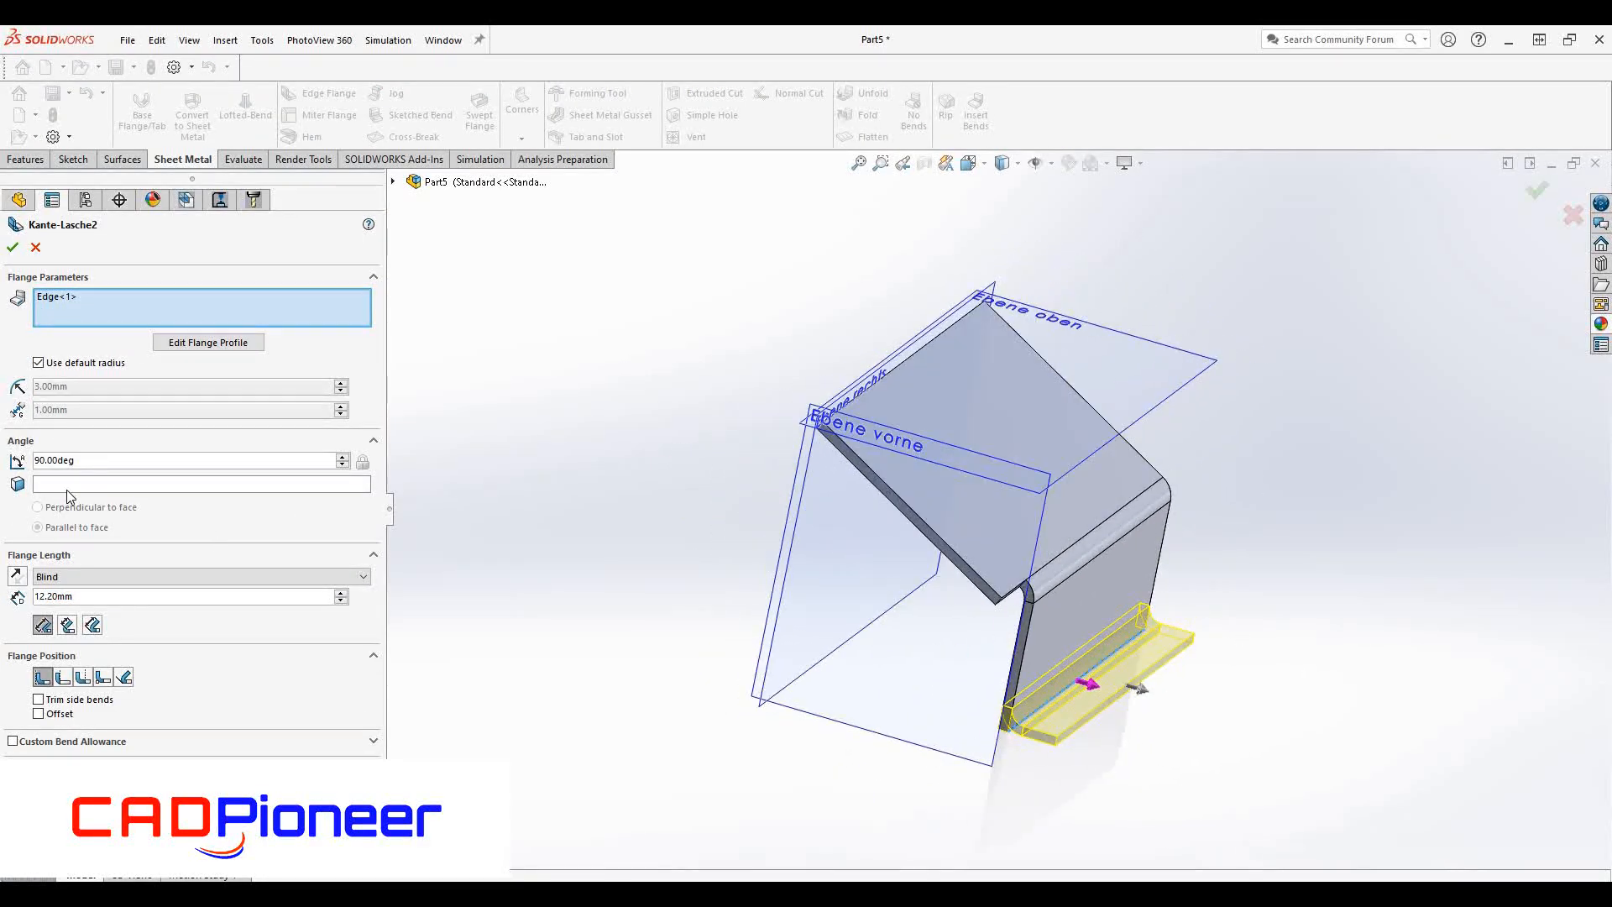
middle_click_drag(1147, 742, 945, 741)
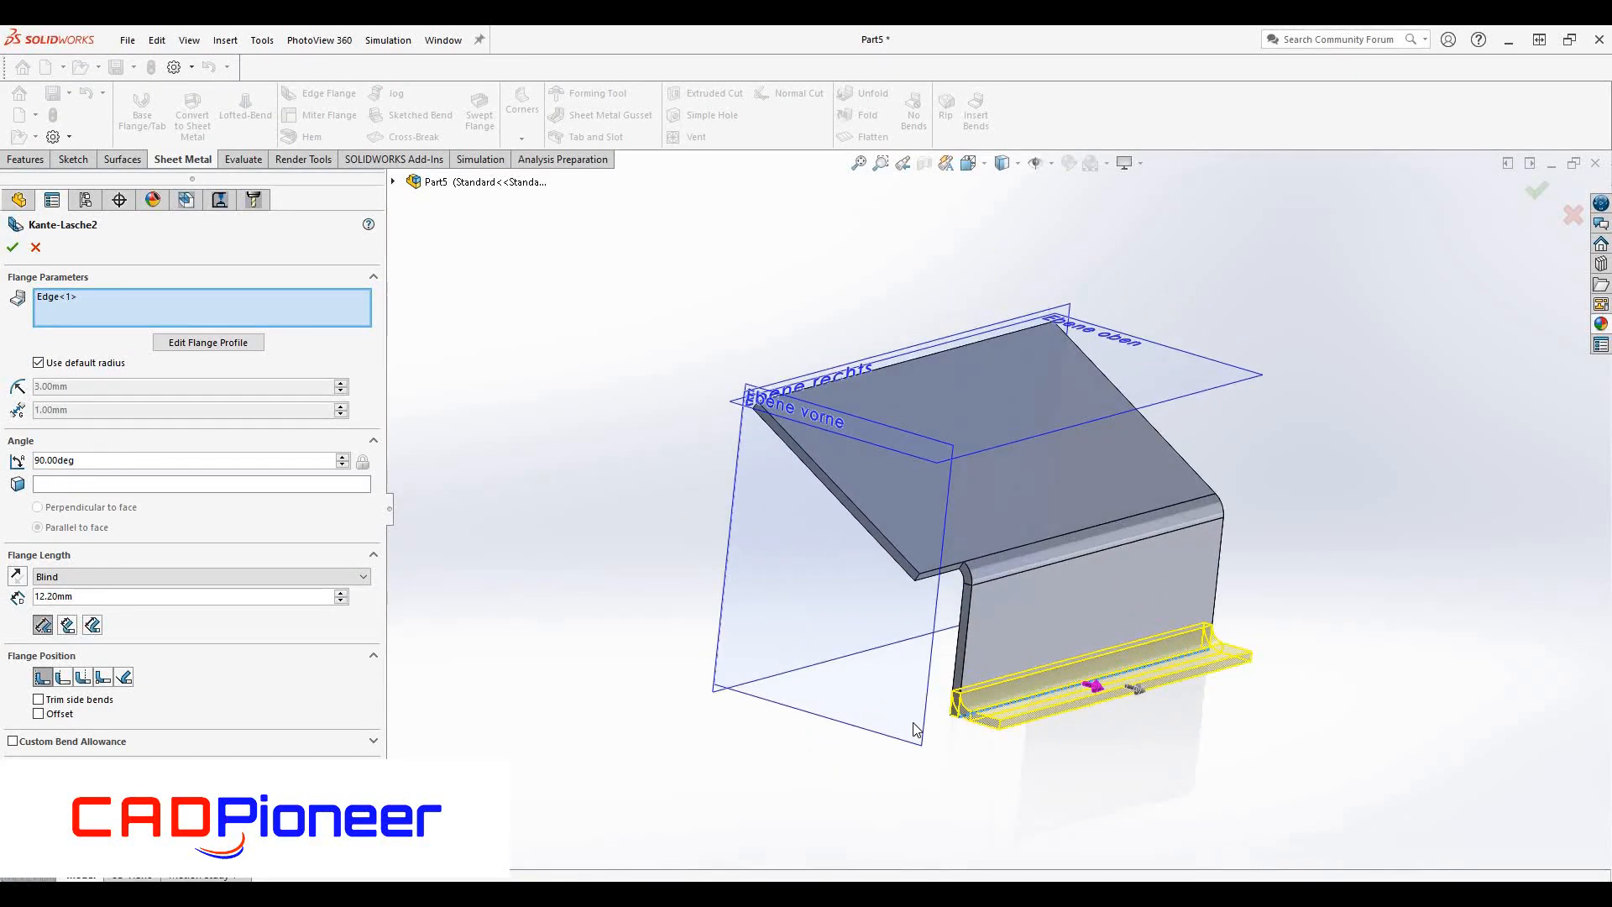
type("10")
key("Return")
type("80")
key("Return")
- Compare the flange positions, choose Bend Outside for the 10 mm lip and finish the flange
left_click(83, 677)
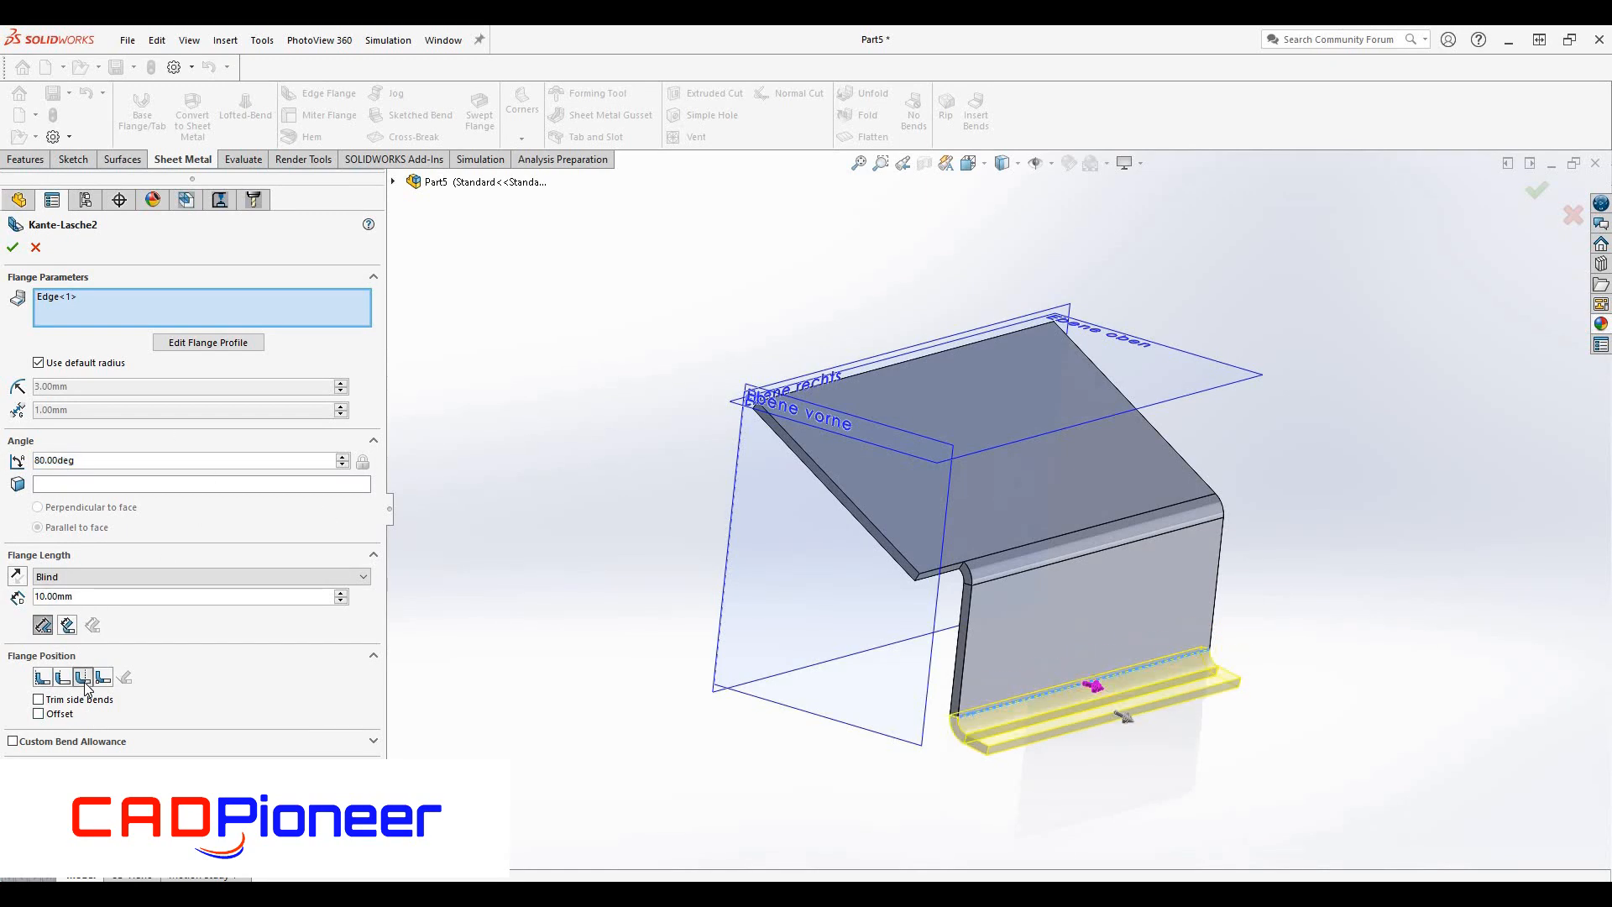
left_click(101, 678)
left_click(64, 678)
left_click(44, 678)
left_click(83, 678)
left_click(14, 246)
- Unfold all bends of the part, keeping the sloped base face fixed
middle_click_drag(962, 632, 1032, 671)
left_click(871, 94)
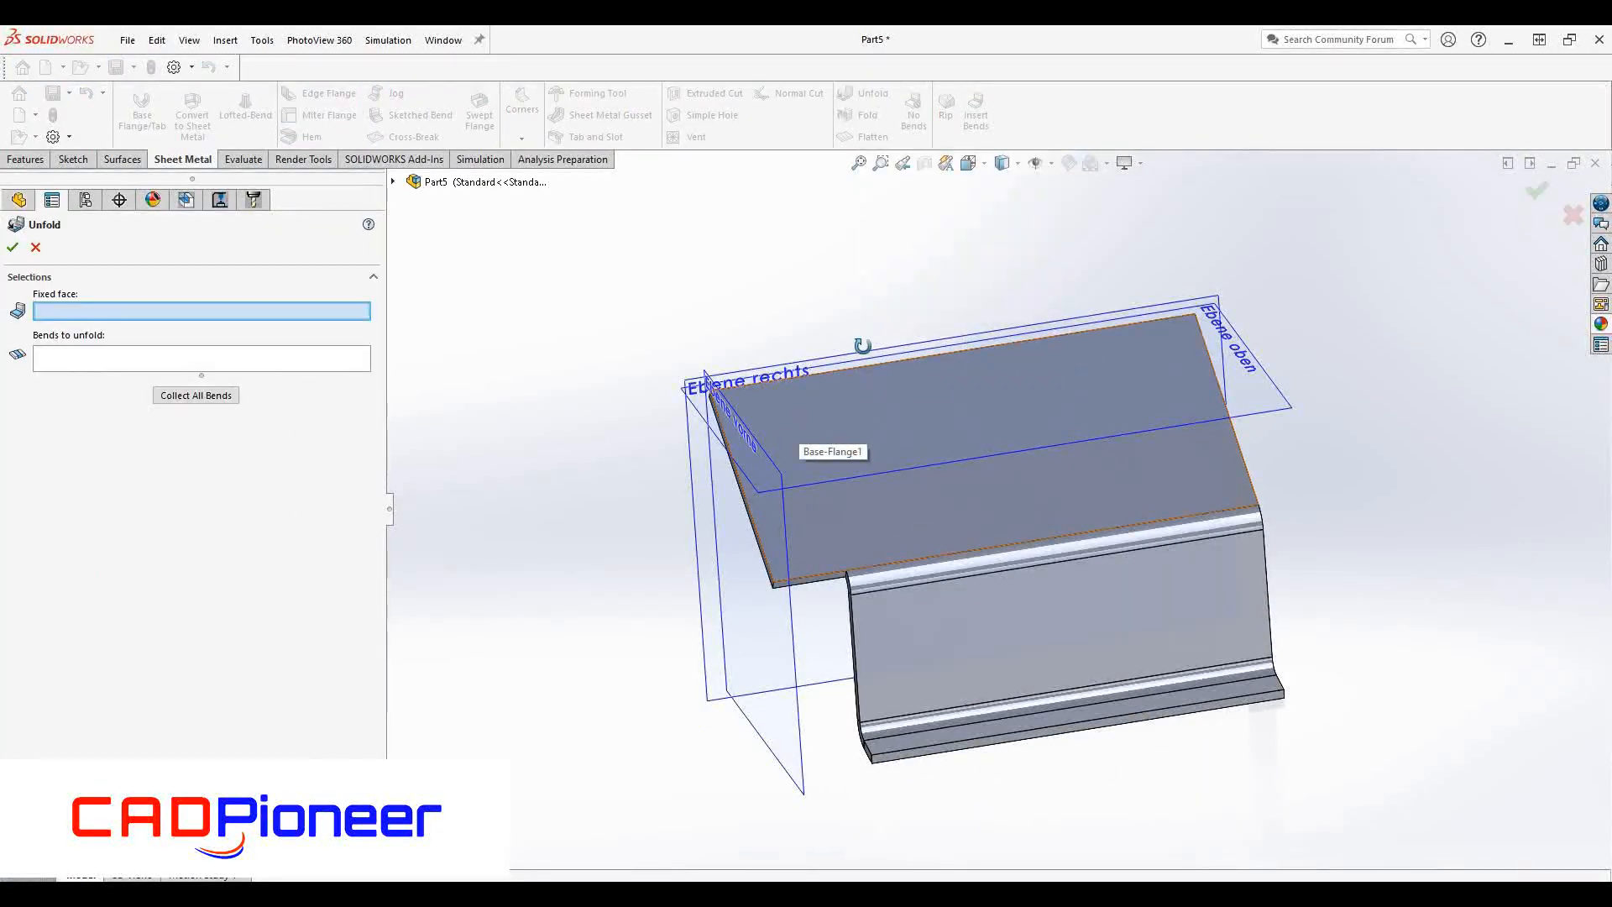
middle_click_drag(739, 446, 873, 420)
left_click(873, 419)
middle_click_drag(402, 427, 486, 527)
left_click(987, 562)
left_click(992, 717)
left_click(205, 413)
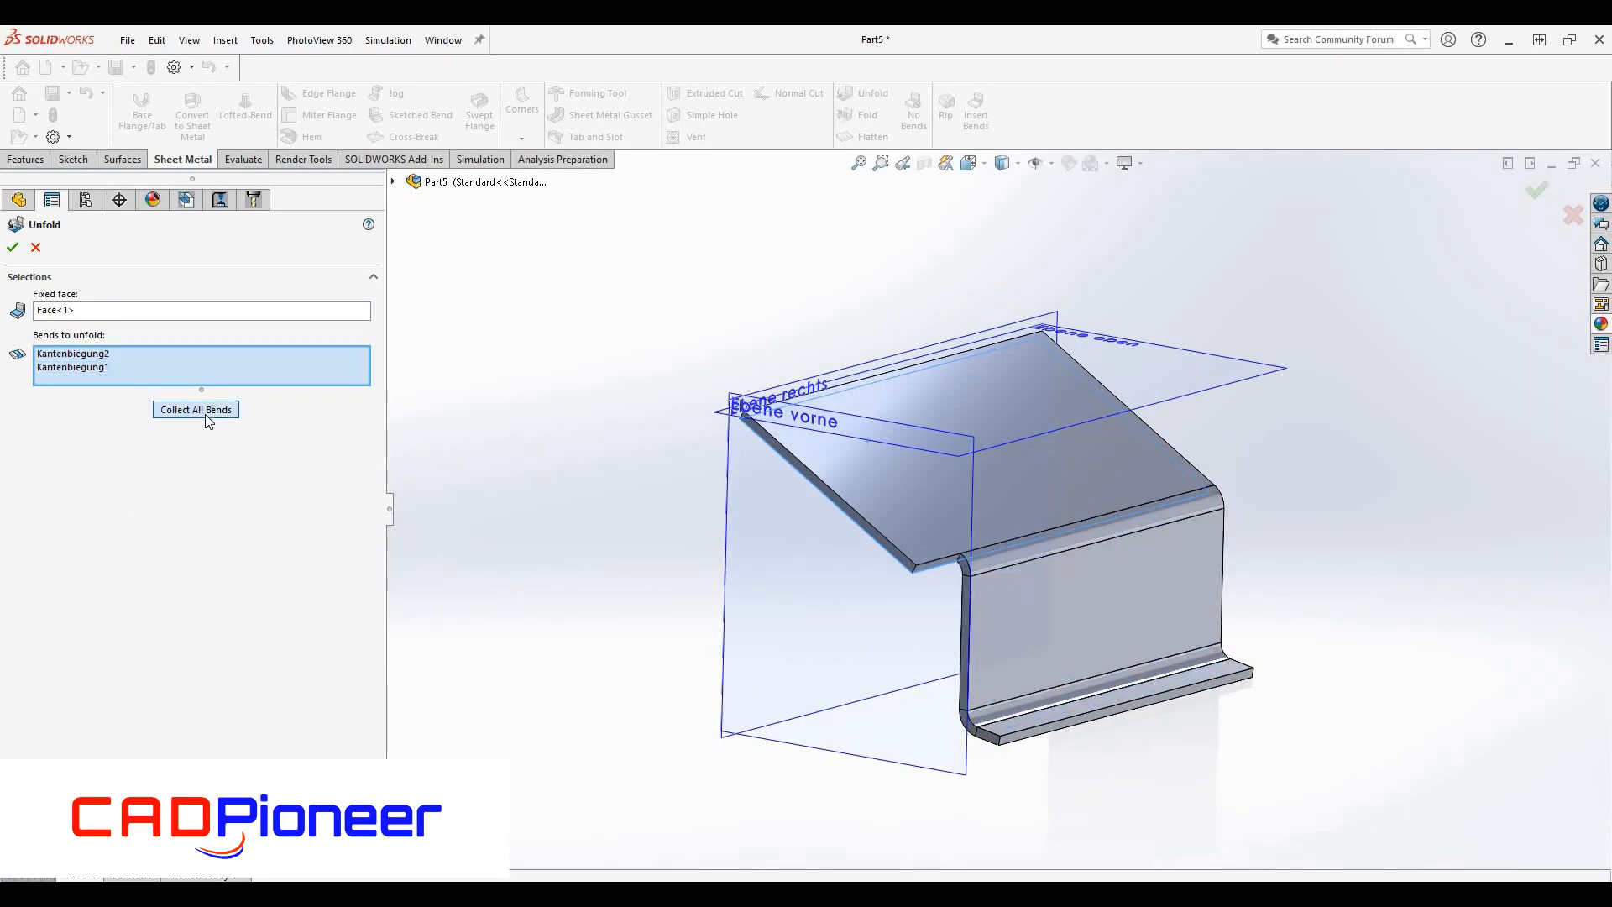
left_click(12, 247)
- Sketch a stepped slot profile on the base face from the inner flange corner, dimensioned 40 mm, 3 mm, 5 mm and 75°
middle_click_drag(582, 485, 1014, 505)
left_click(939, 555)
left_click(1016, 504)
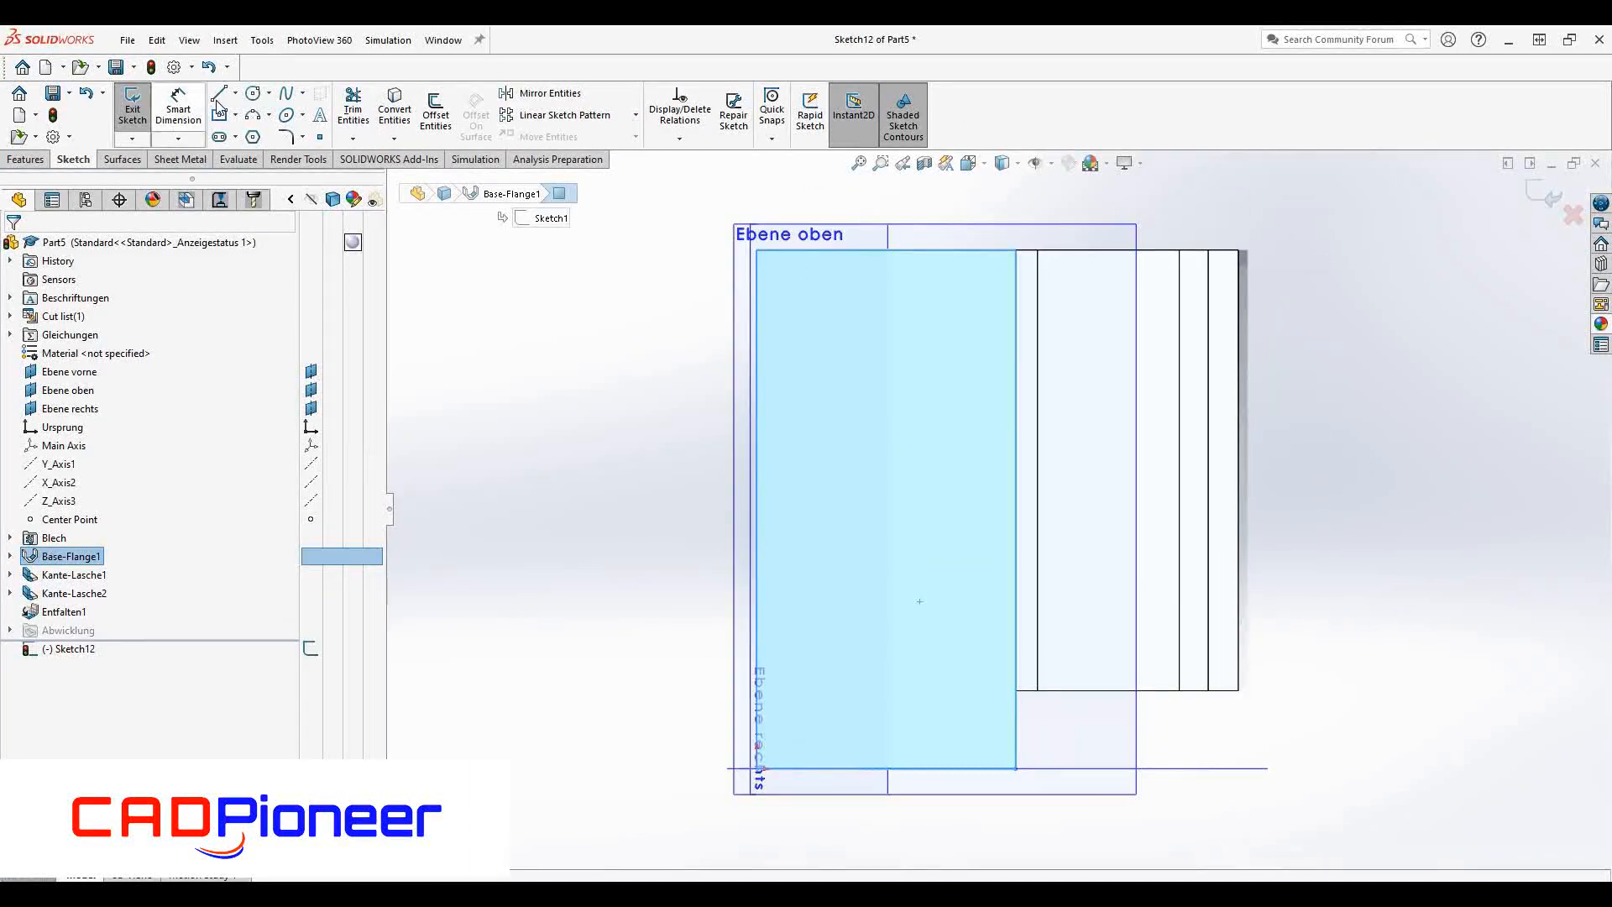
left_click(218, 95)
left_click(1016, 690)
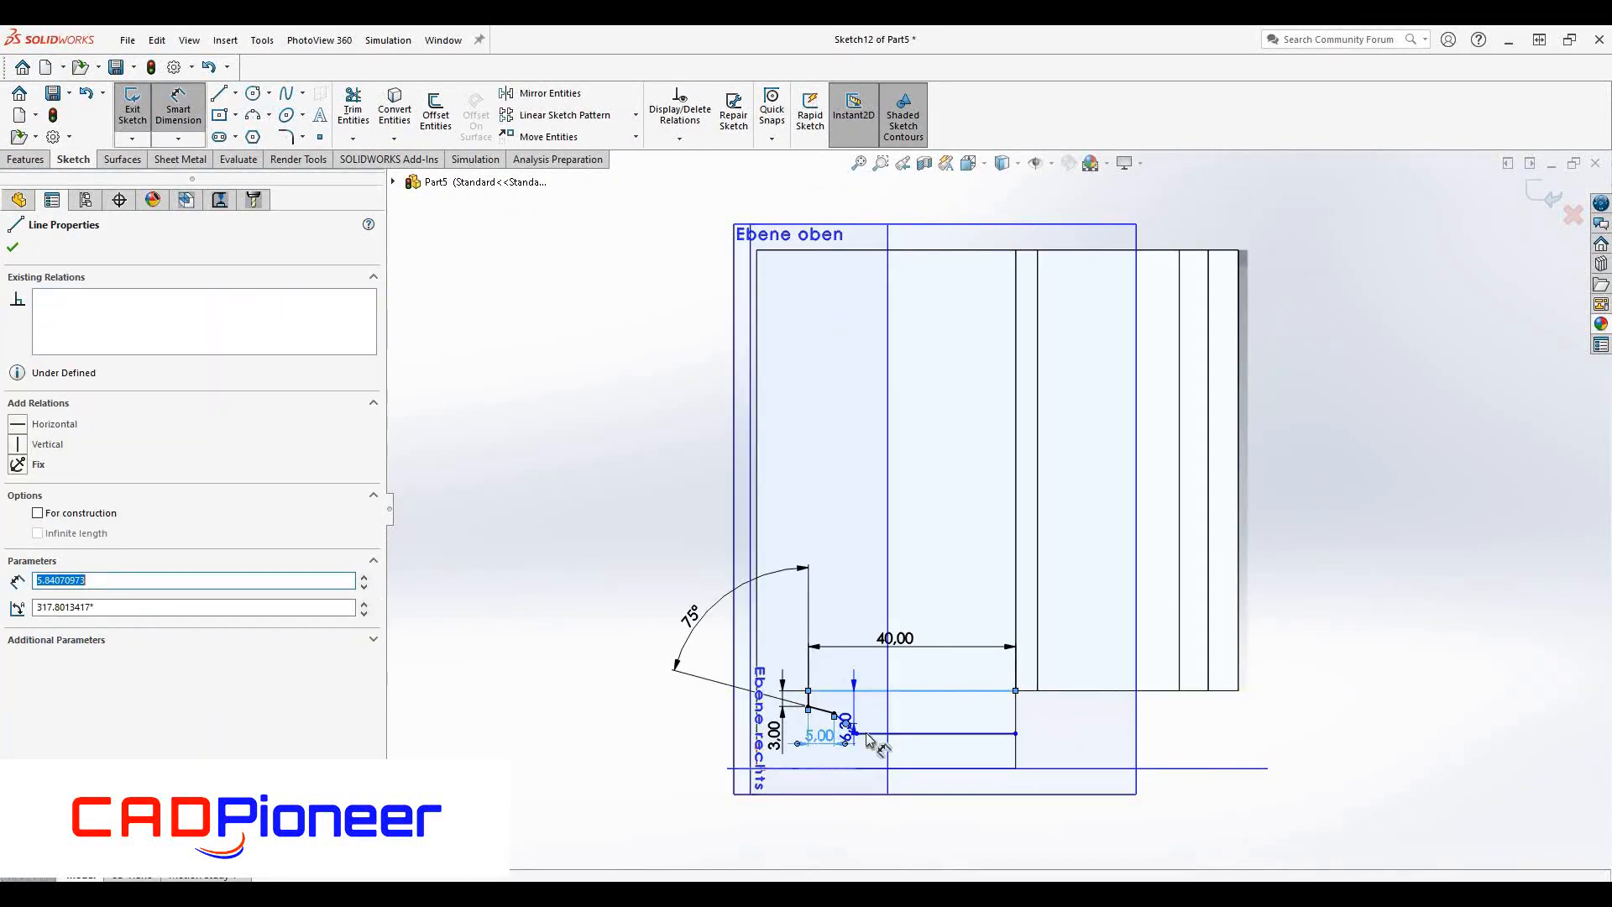
- Dimension the slot profile's second slanted line at 45° to its long edge
key("Escape")
left_click(847, 724)
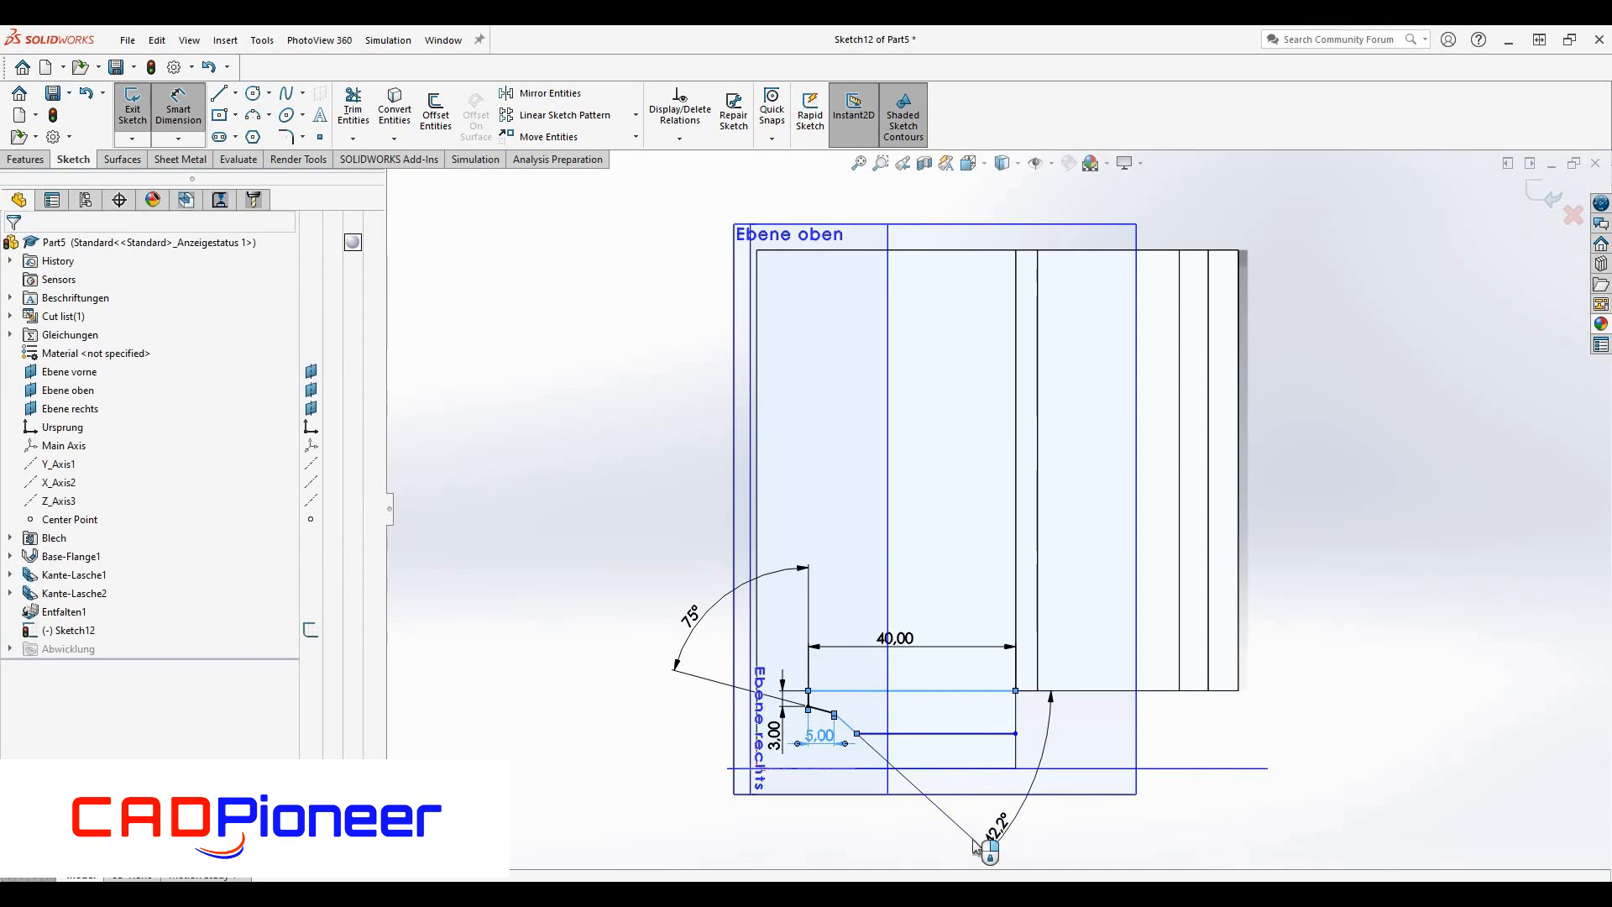
left_click(989, 844)
key("Return")
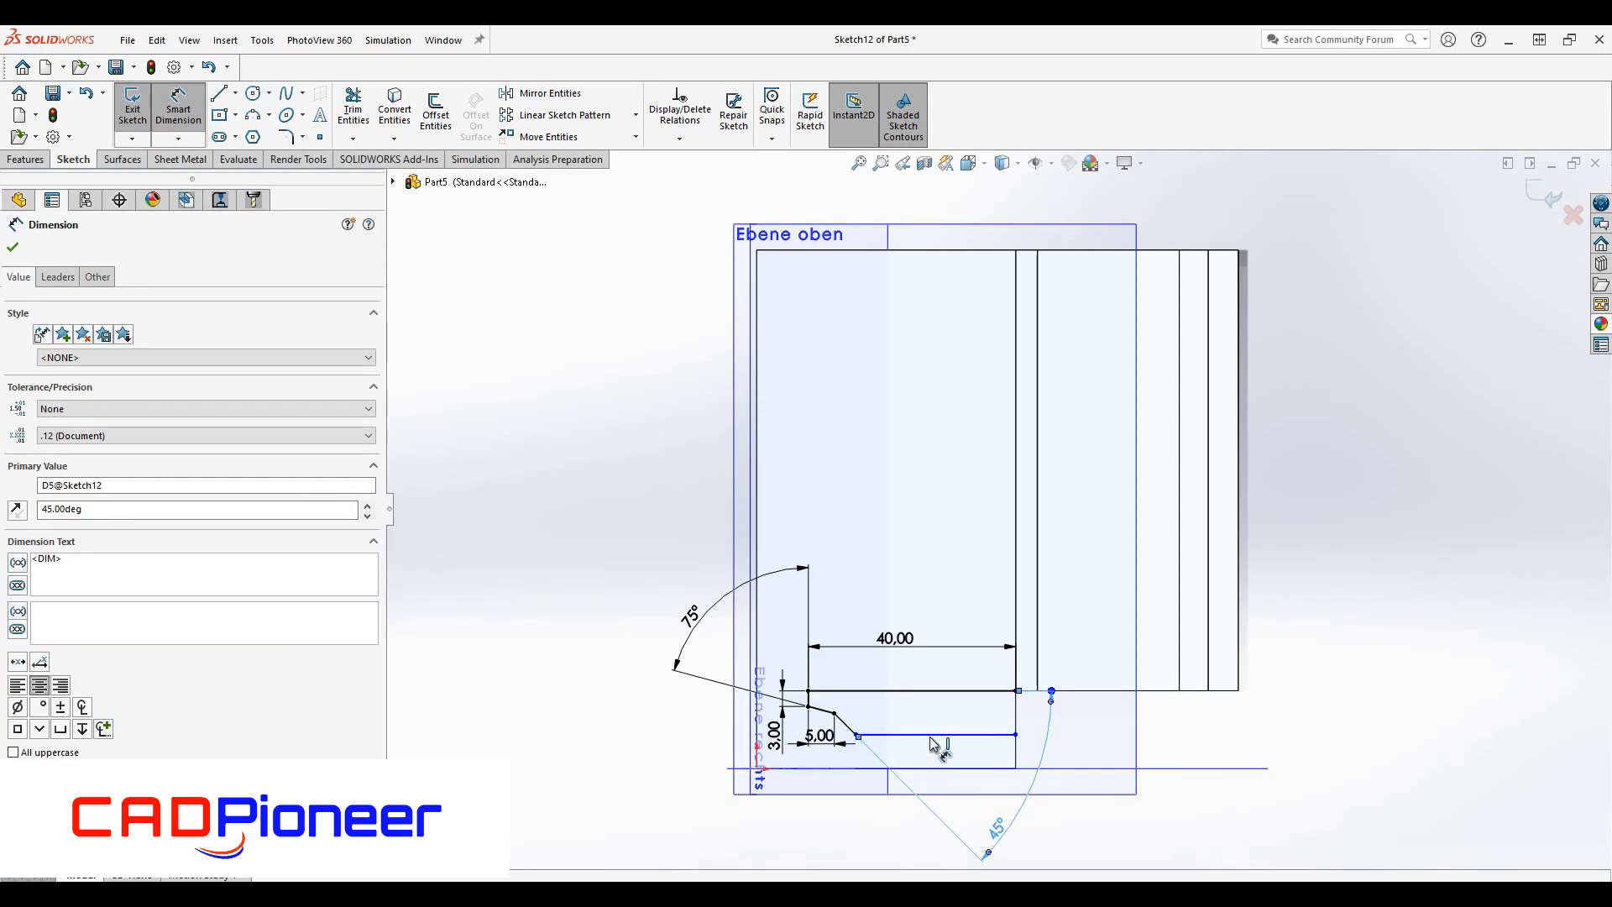
- Dimension the distance between the slot's two long parallel lines as 7 mm and close the sketch
left_click(964, 691)
left_click(970, 736)
left_click(1062, 824)
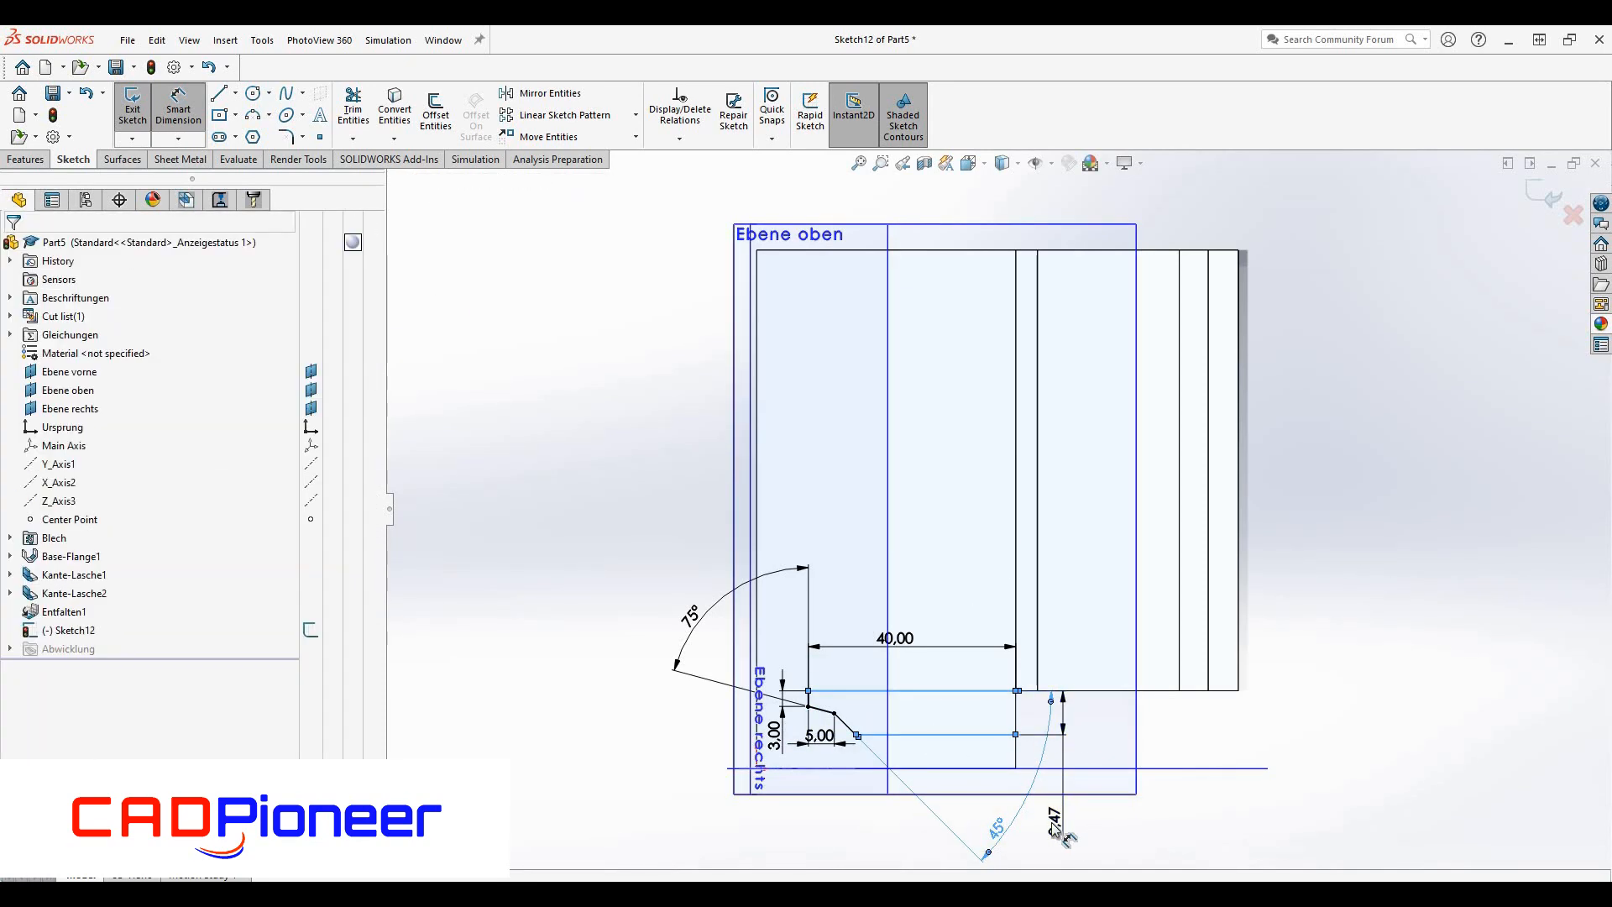
type("7")
key("Return")
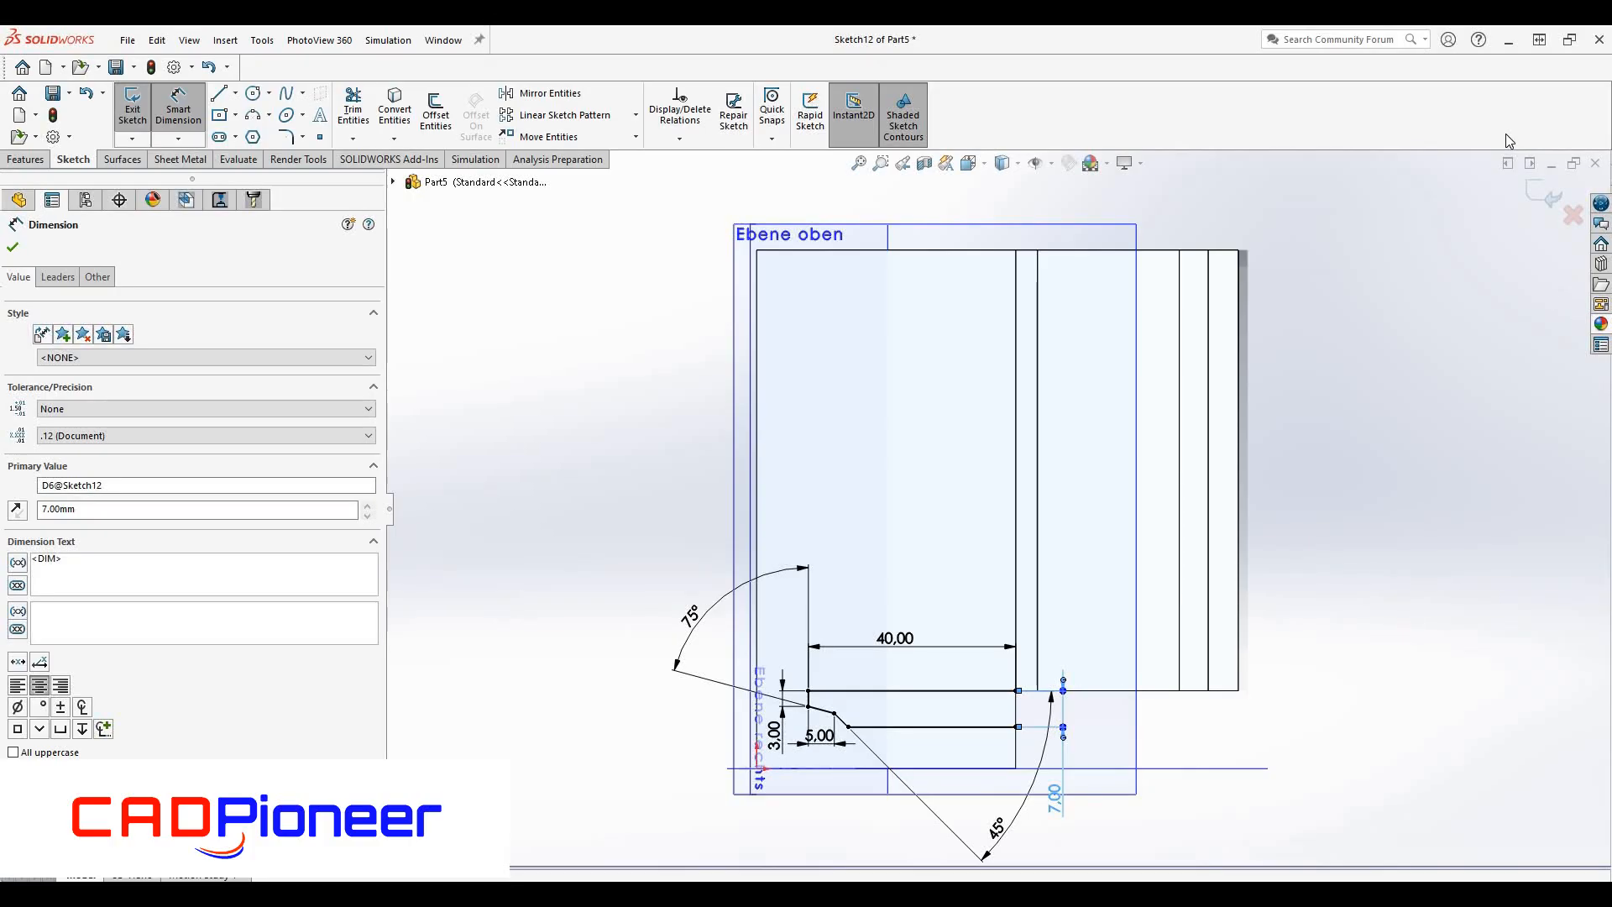
left_click(1554, 206)
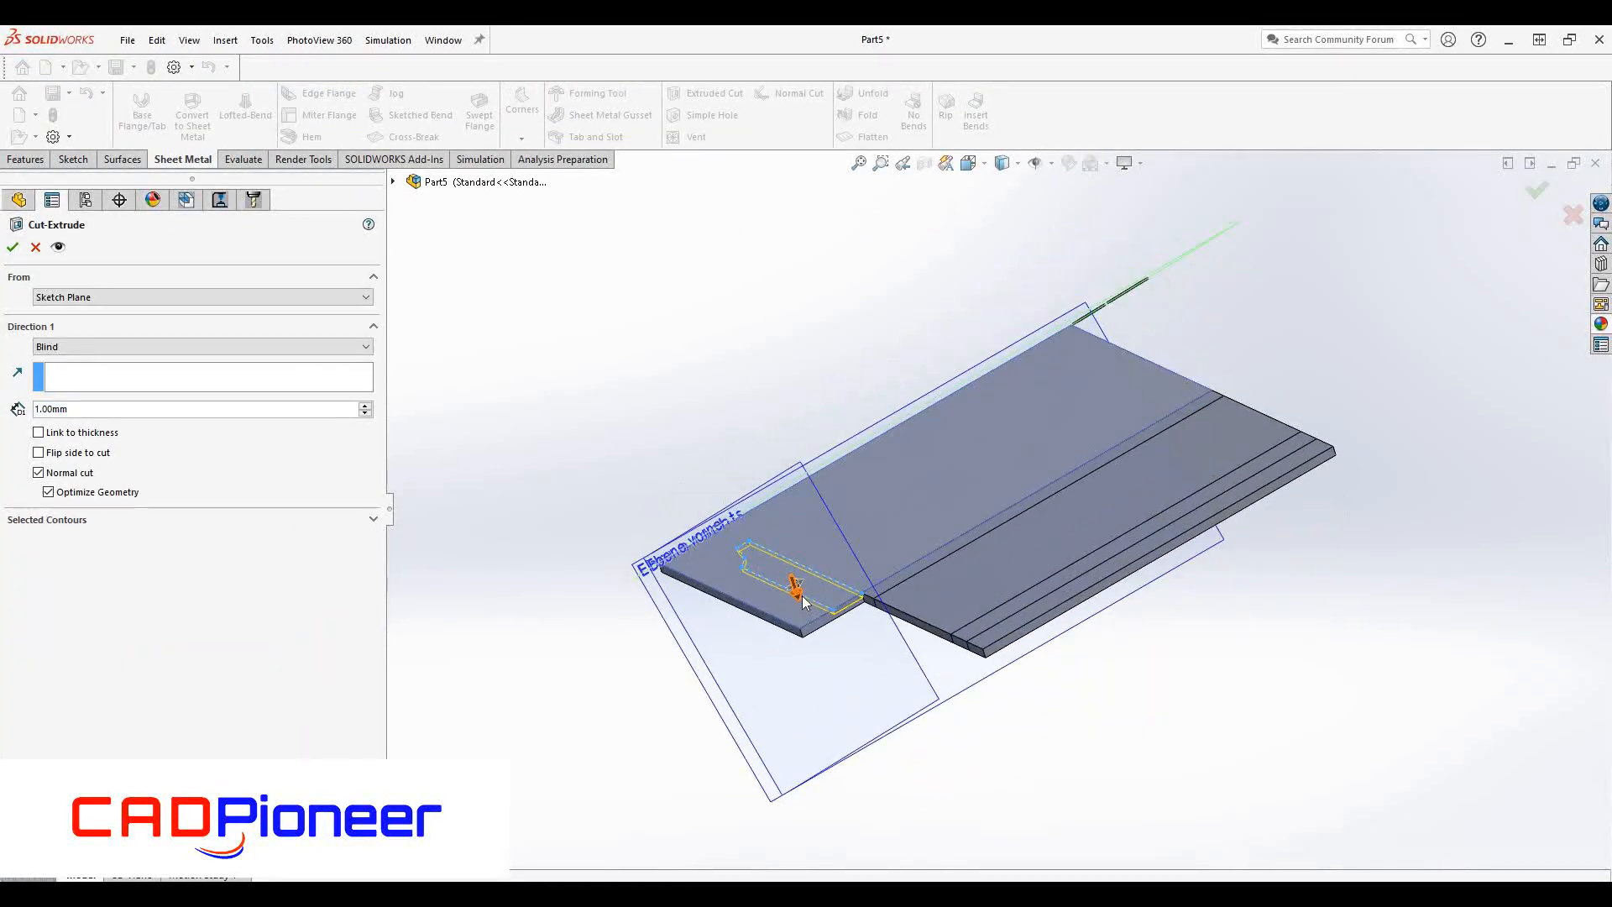
- Cut the slot profile through all material in both directions
left_click(79, 346)
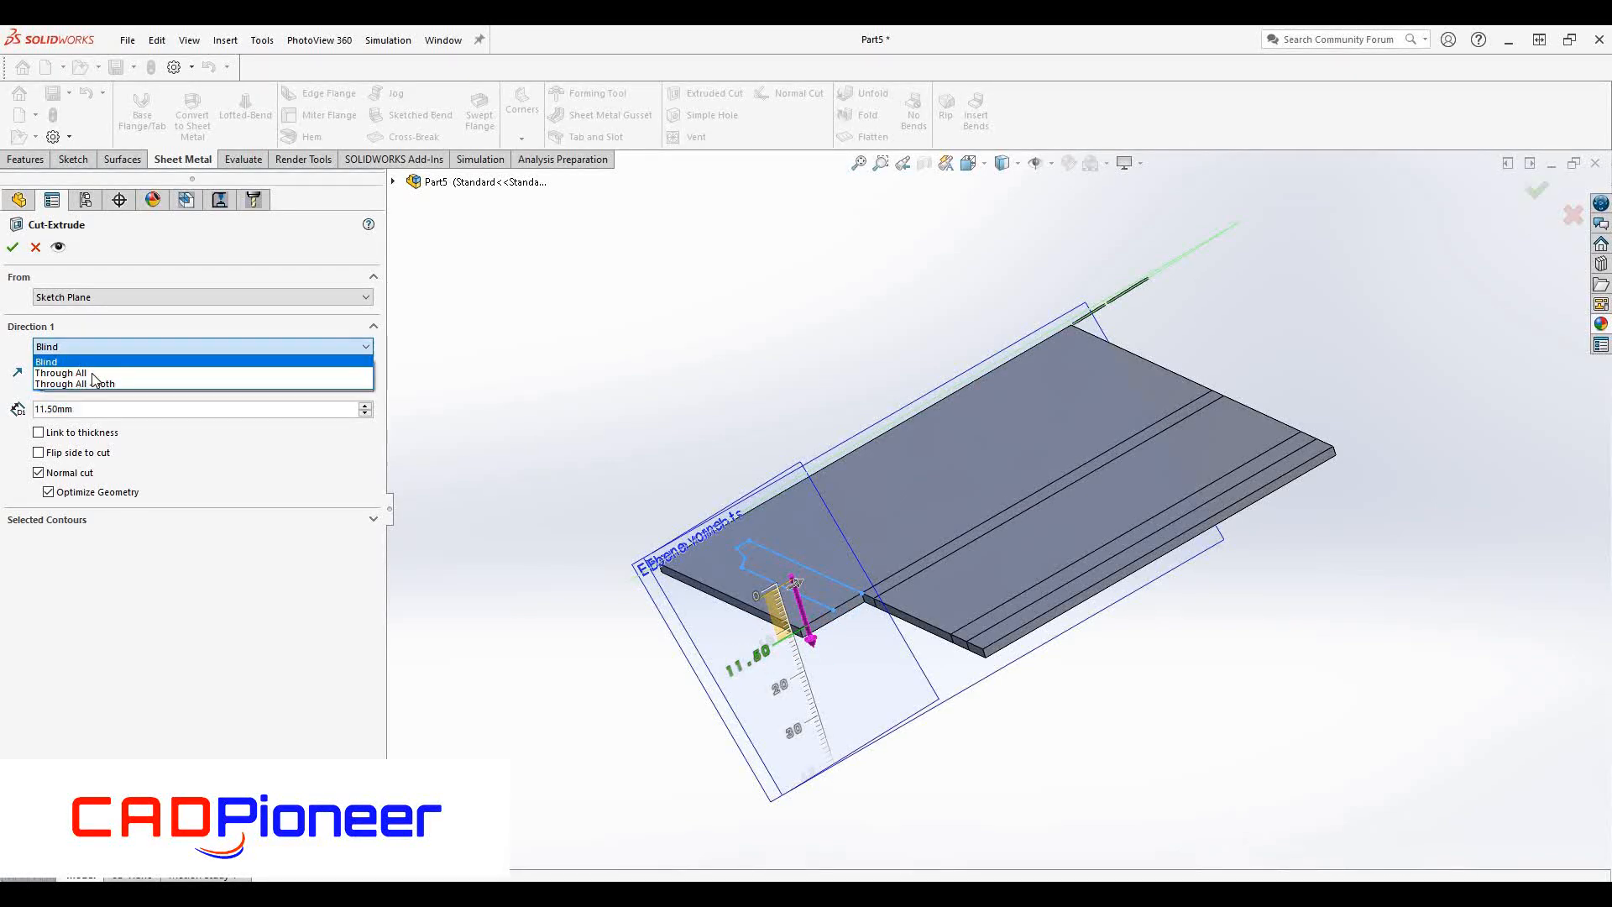
left_click(105, 363)
left_click(103, 375)
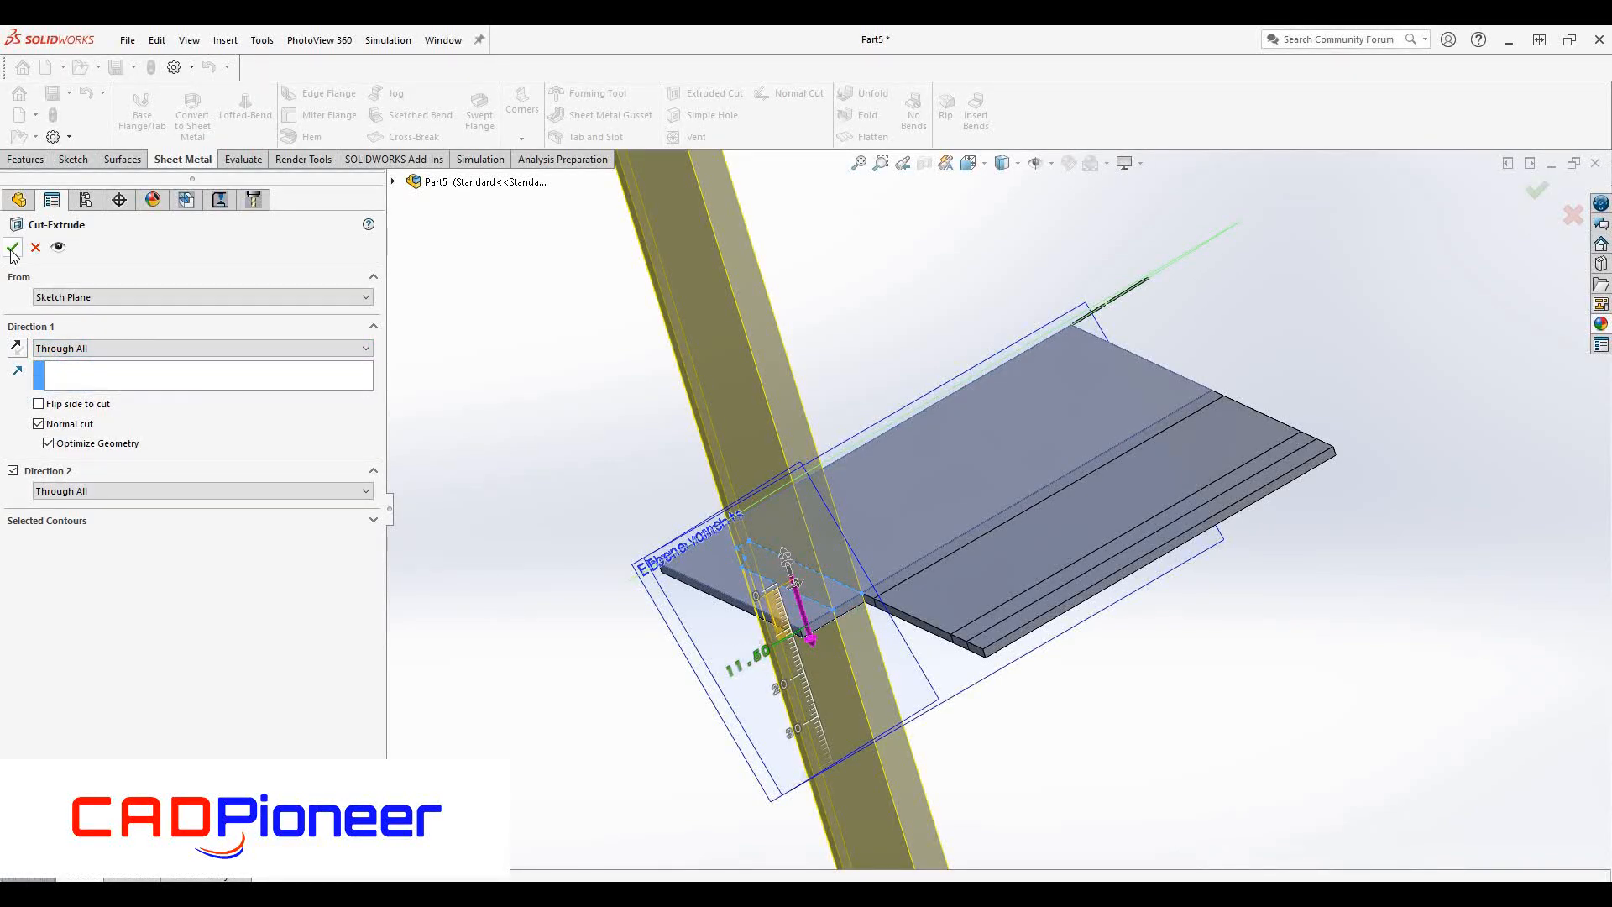
left_click(12, 246)
- Round the slot's narrow closed end with a full round fillet between its two side faces
left_click(659, 649)
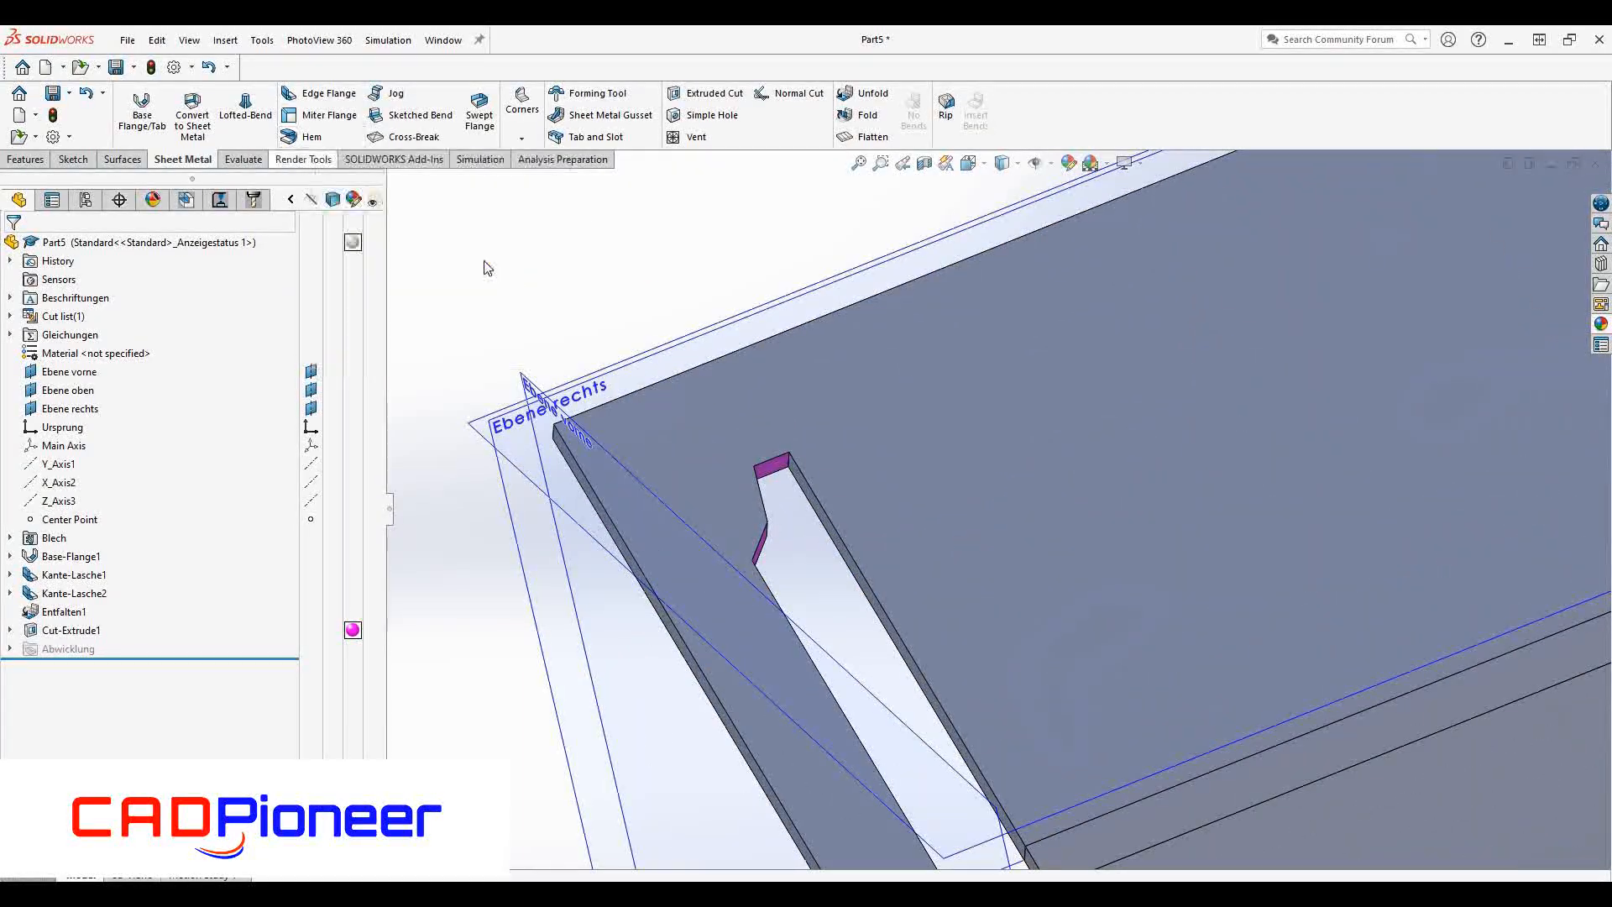
left_click(25, 159)
left_click(125, 327)
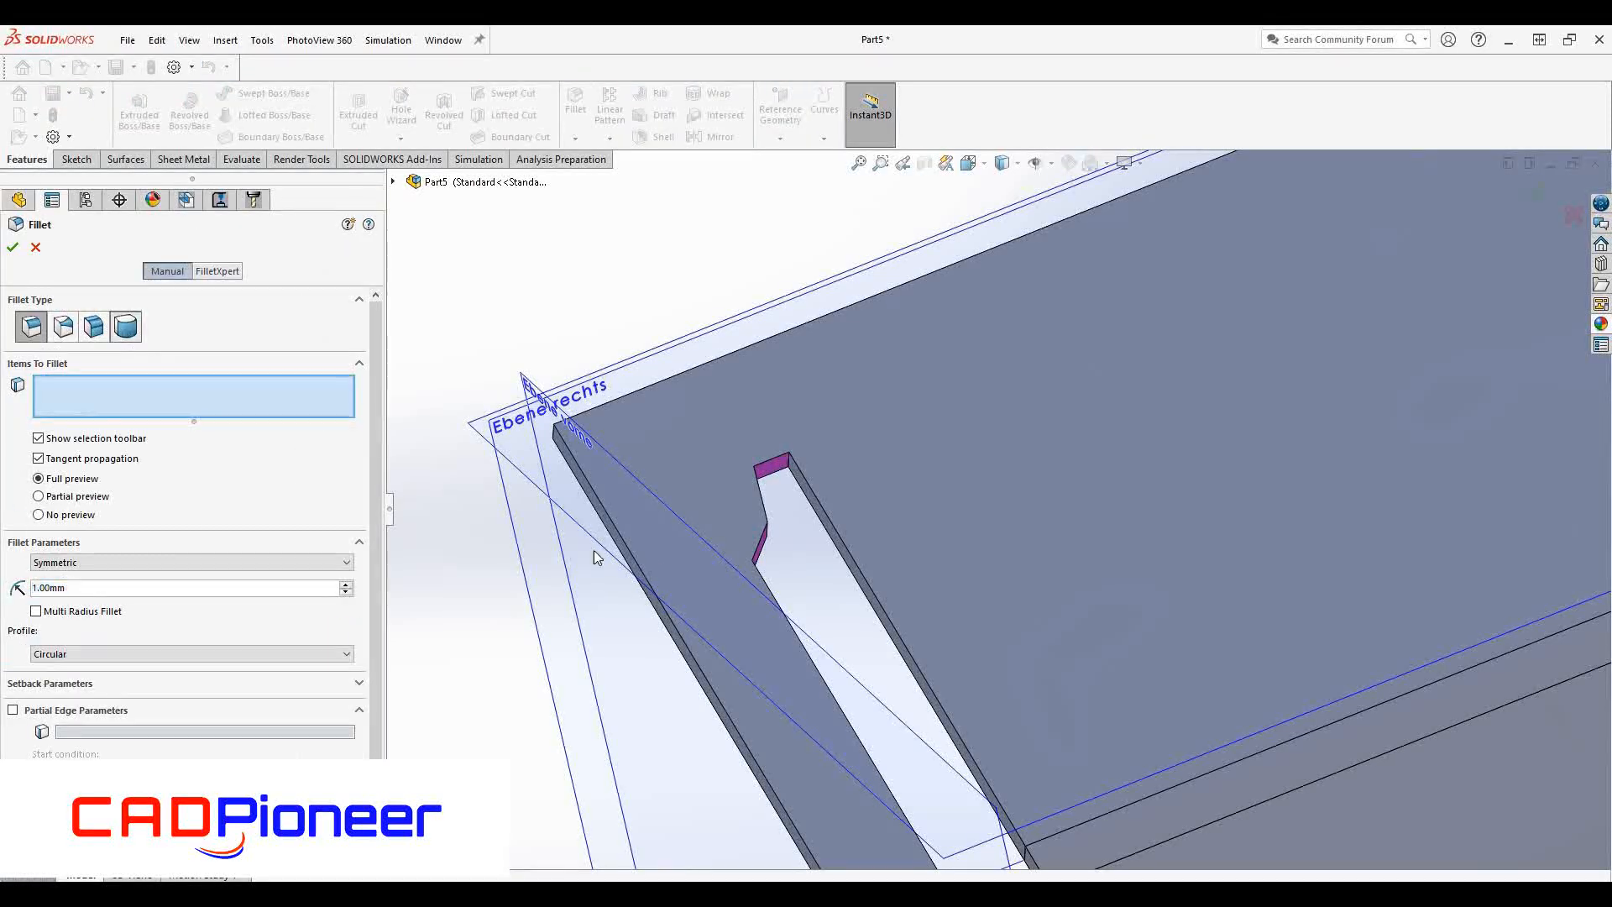
left_click(819, 506)
right_click(819, 506)
left_click(772, 464)
right_click(773, 464)
middle_click_drag(689, 522, 771, 510)
left_click(778, 505)
left_click(13, 248)
- Apply a 5 mm constant-size fillet to the two corner edges of the slot's slanted step
left_click(774, 532)
key("Return")
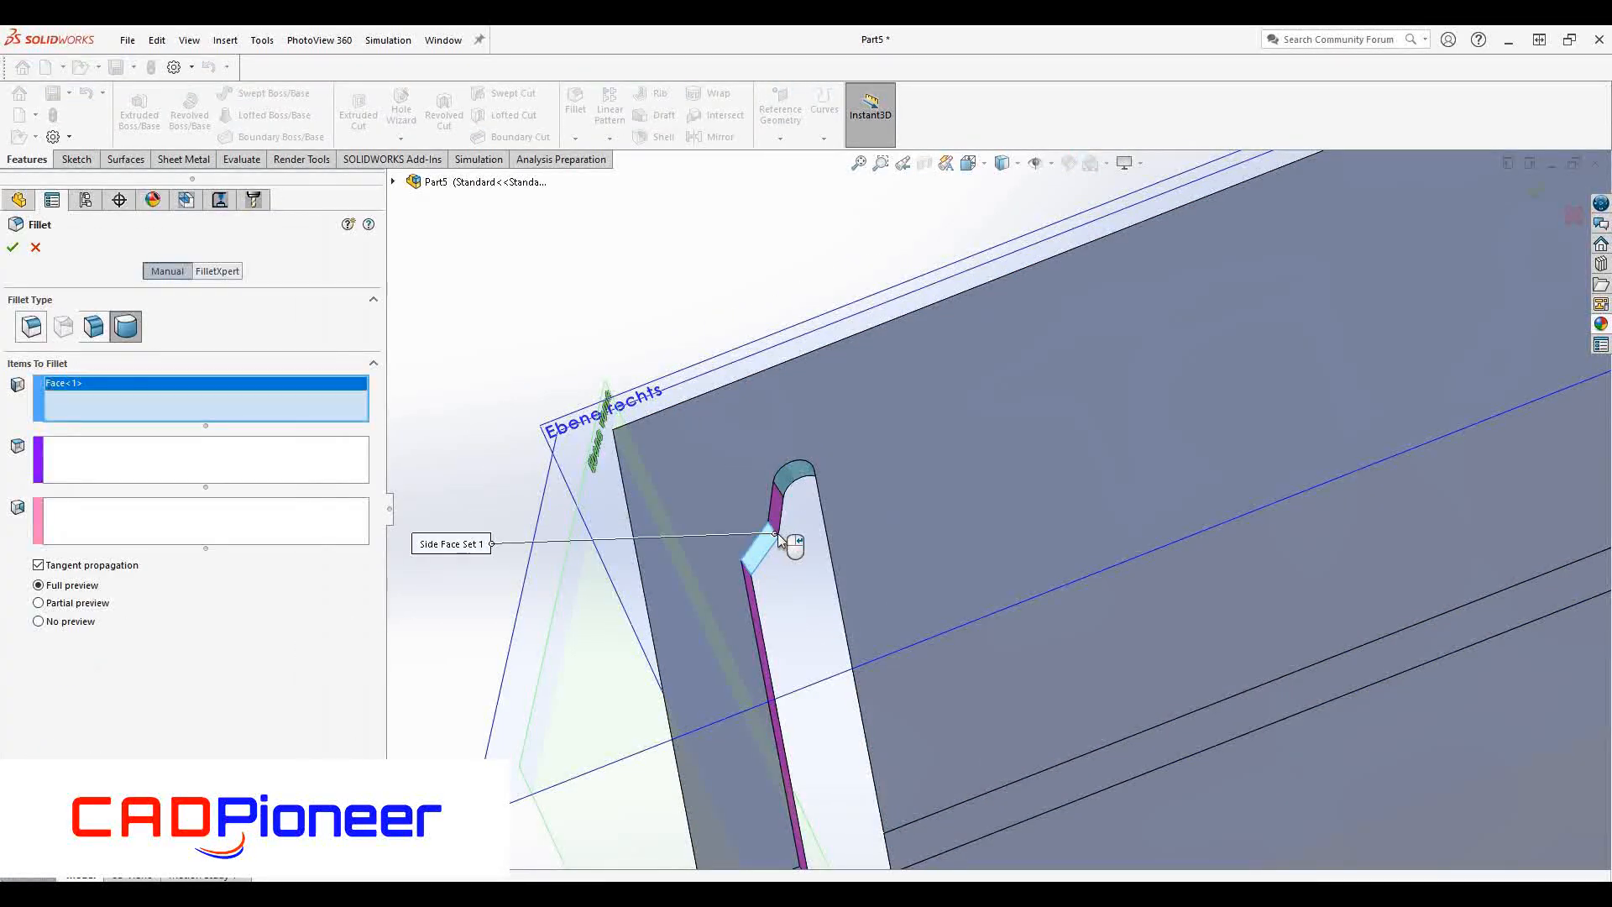
left_click(38, 318)
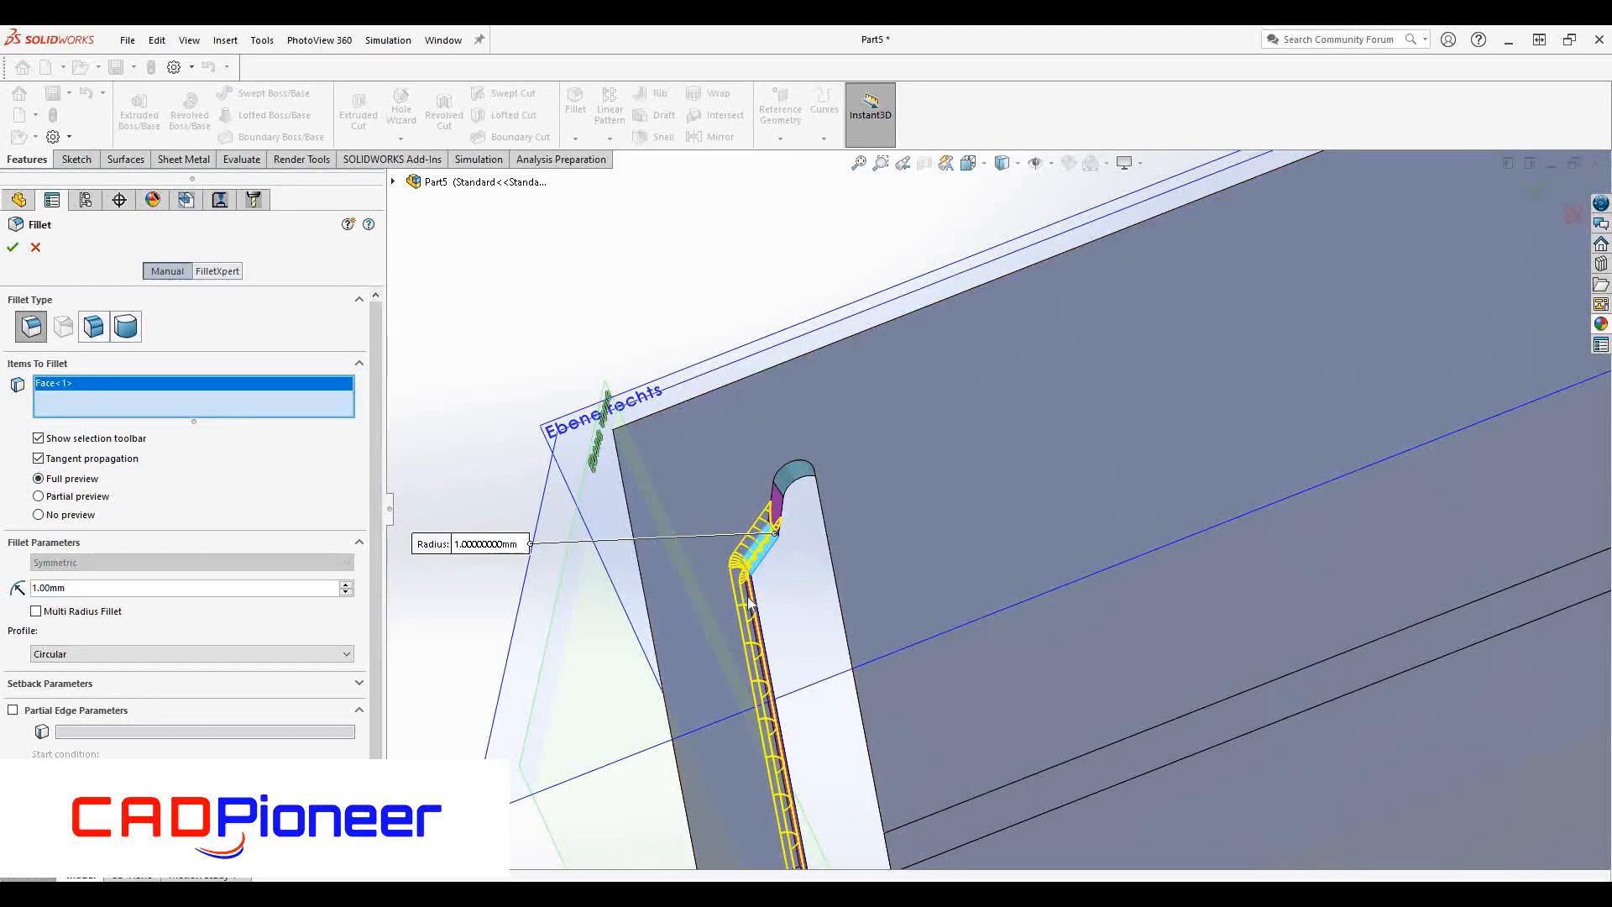
left_click(749, 603)
right_click(152, 392)
left_click(198, 412)
left_click(774, 530)
left_click(749, 571)
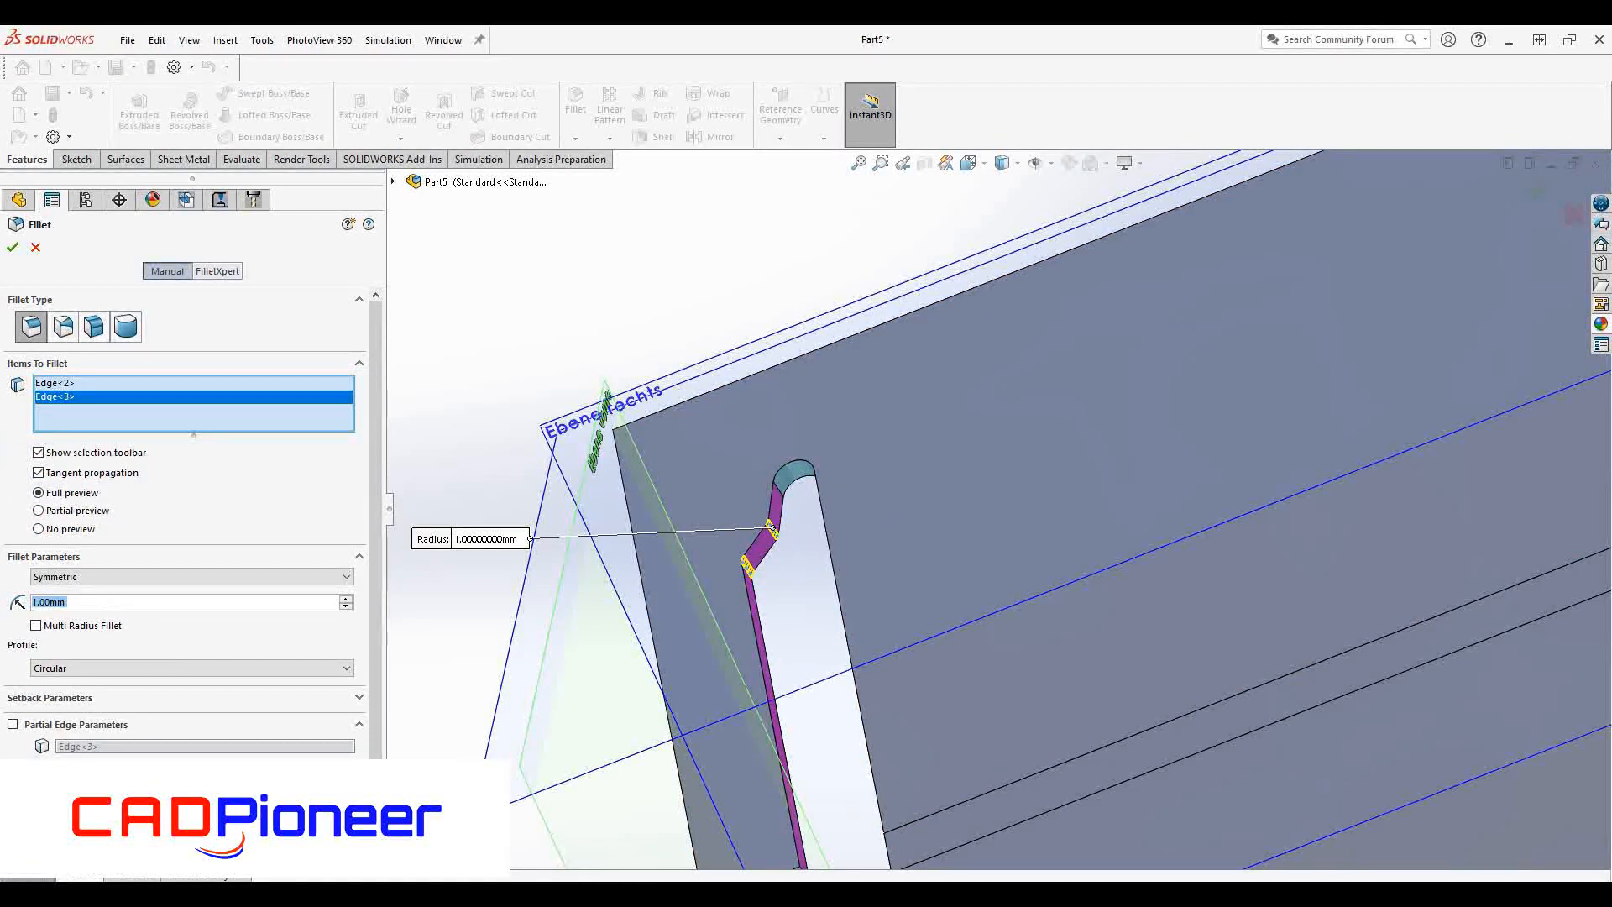
type("5")
key("Return")
left_click(13, 247)
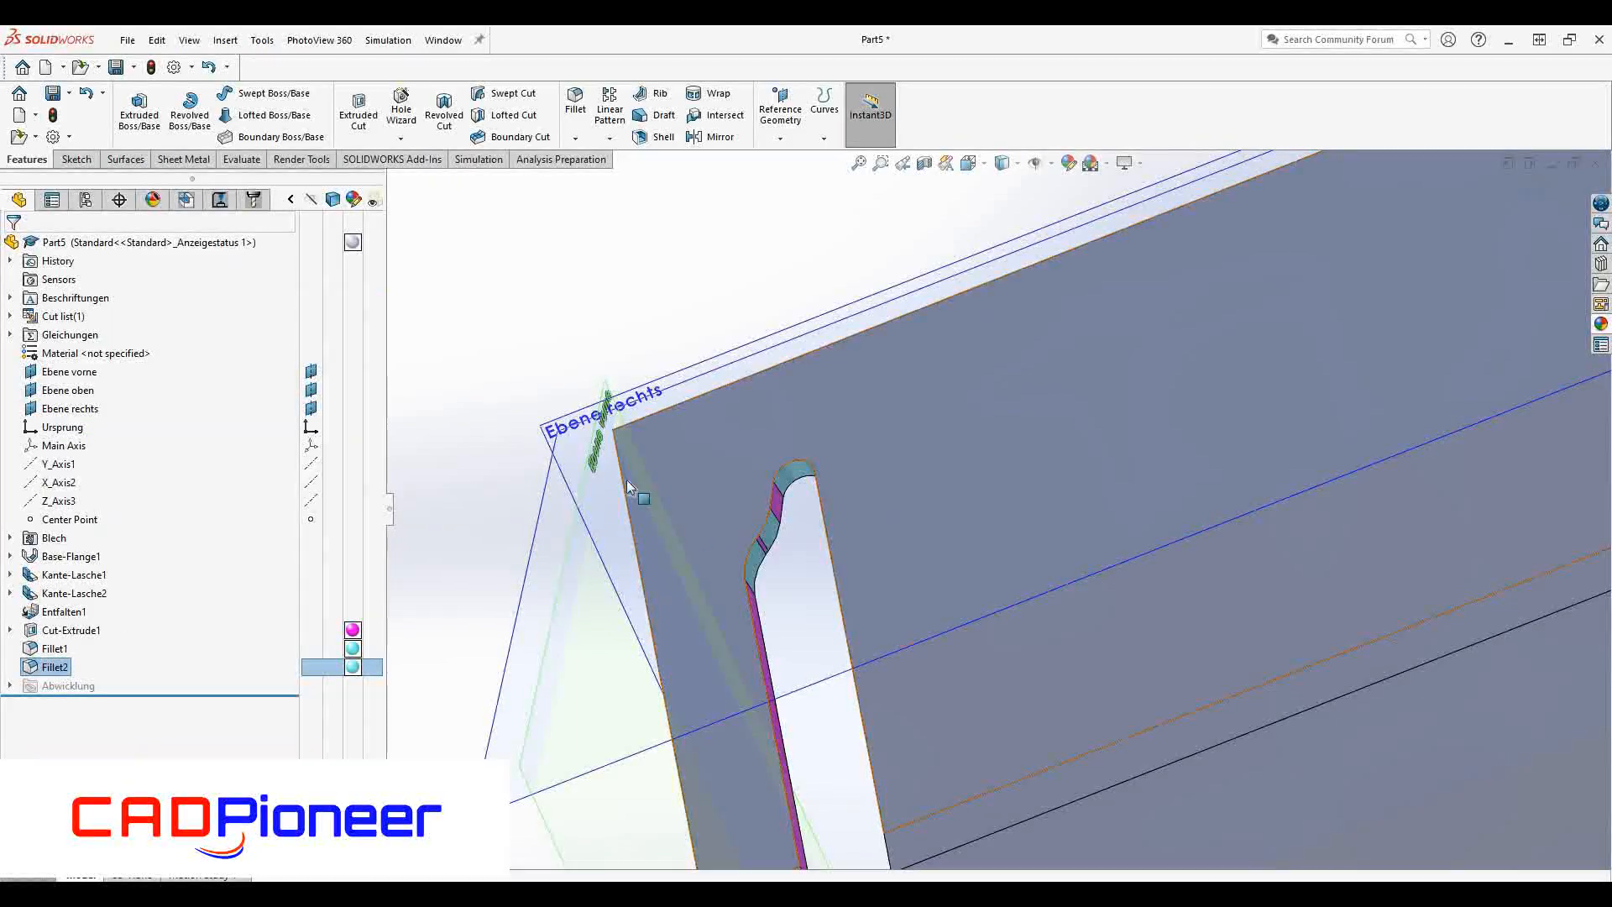
scroll(626, 487, "up", 2)
scroll(621, 567, "up", 3)
middle_click_drag(1008, 621, 1268, 487)
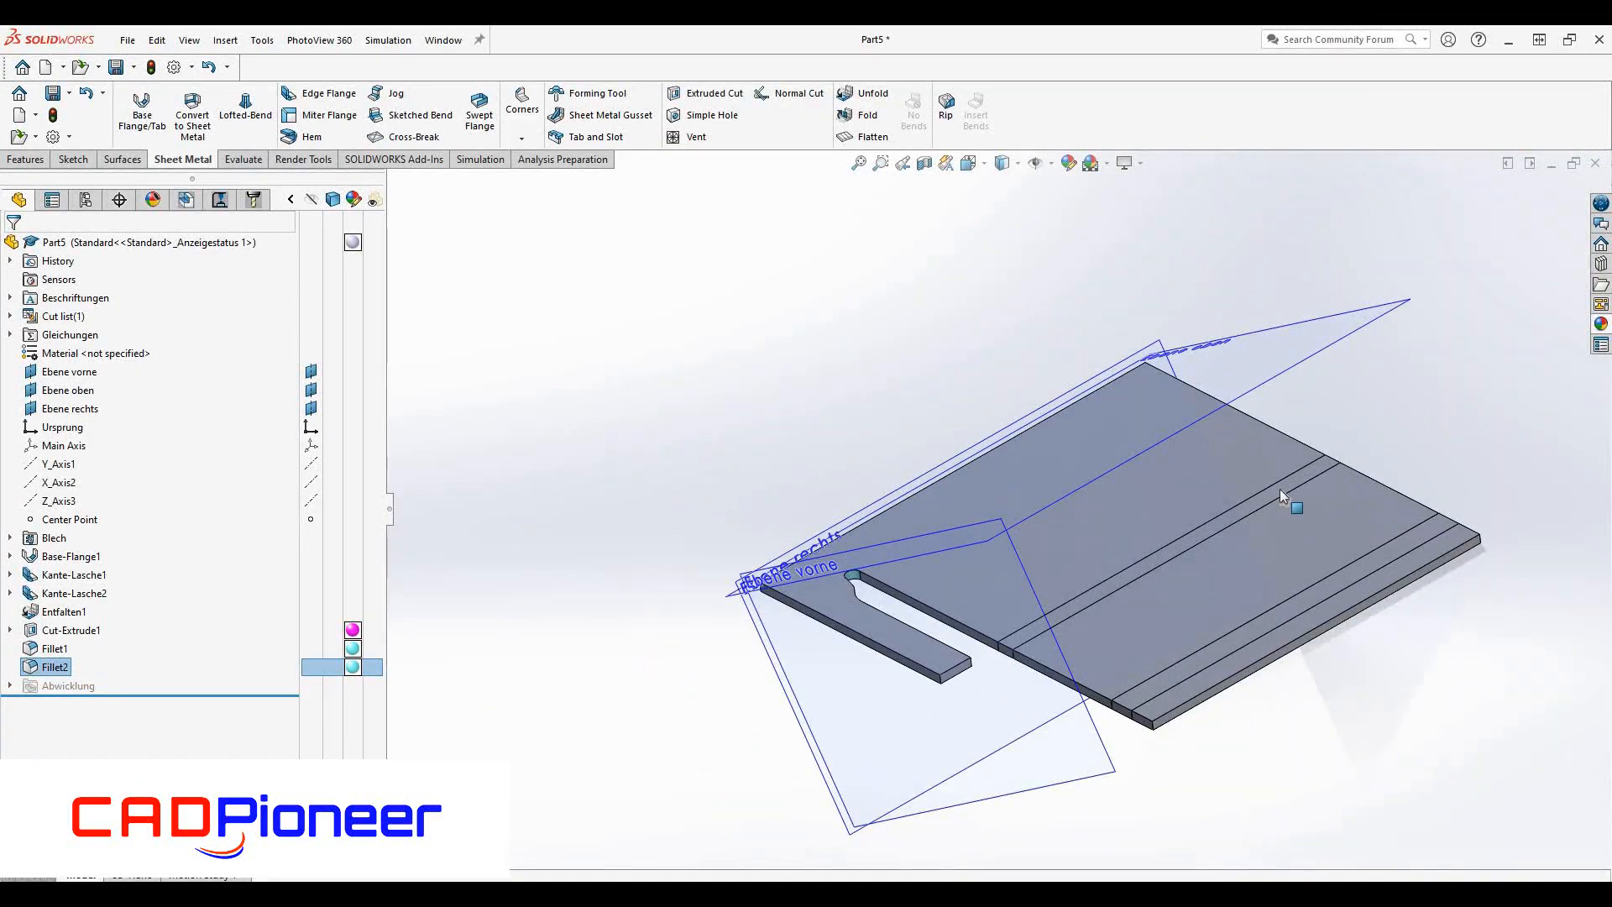
- Fold both edge flange bends back up, keeping the large flat face fixed
scroll(1279, 490, "down", 2)
scroll(1260, 587, "up", 2)
scroll(1243, 658, "down", 1)
middle_click_drag(1243, 659, 1207, 720)
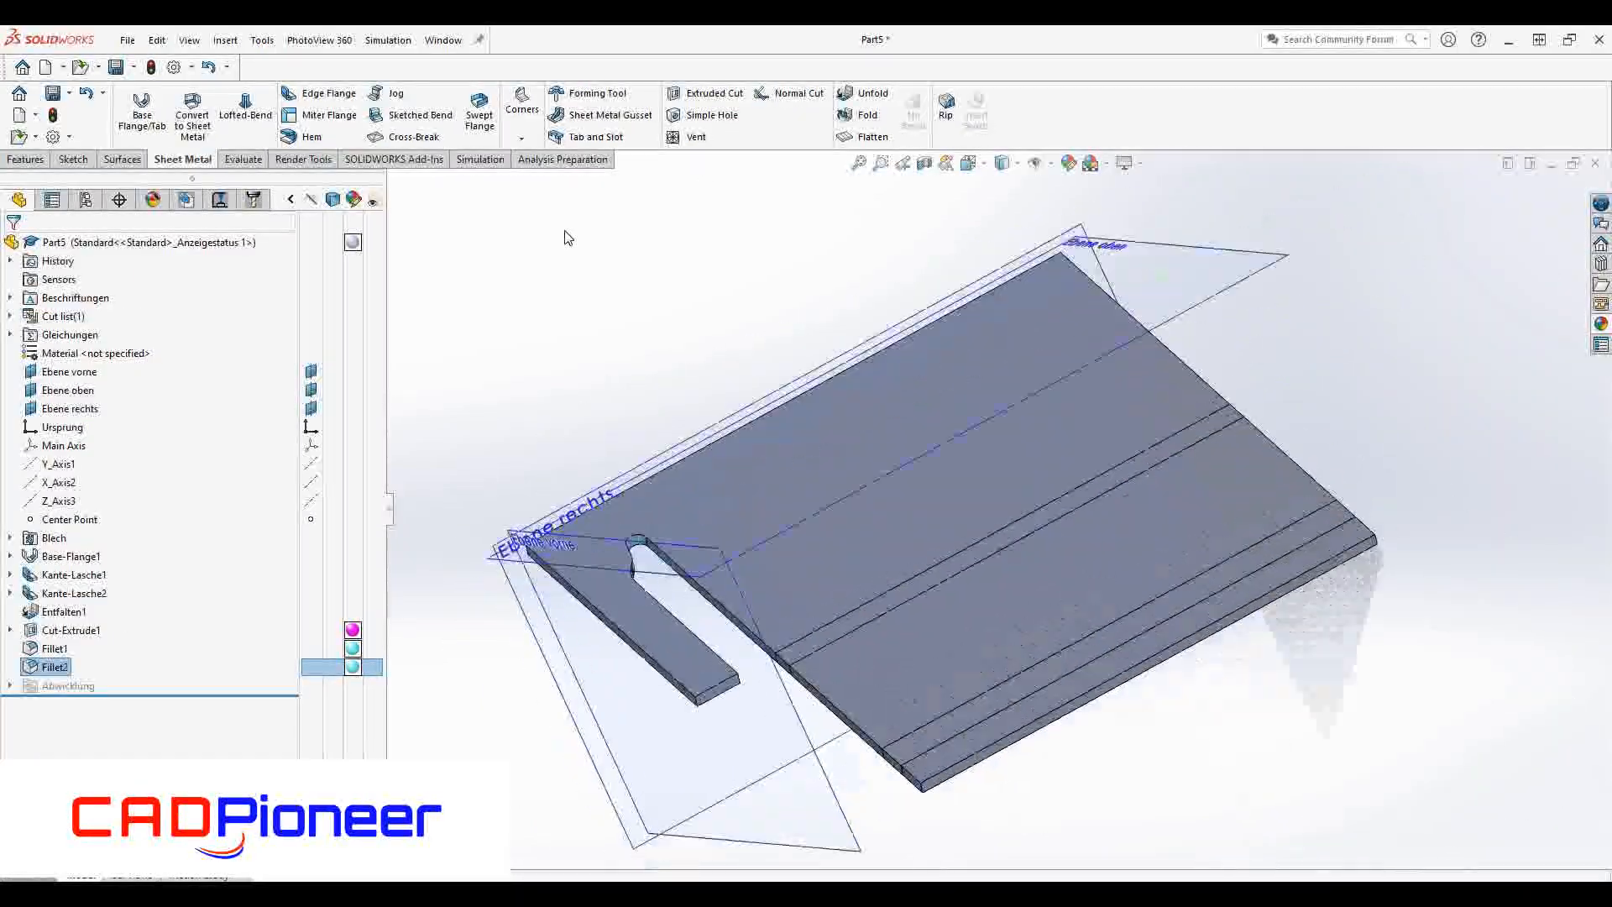
left_click(868, 118)
left_click(937, 576)
left_click(990, 739)
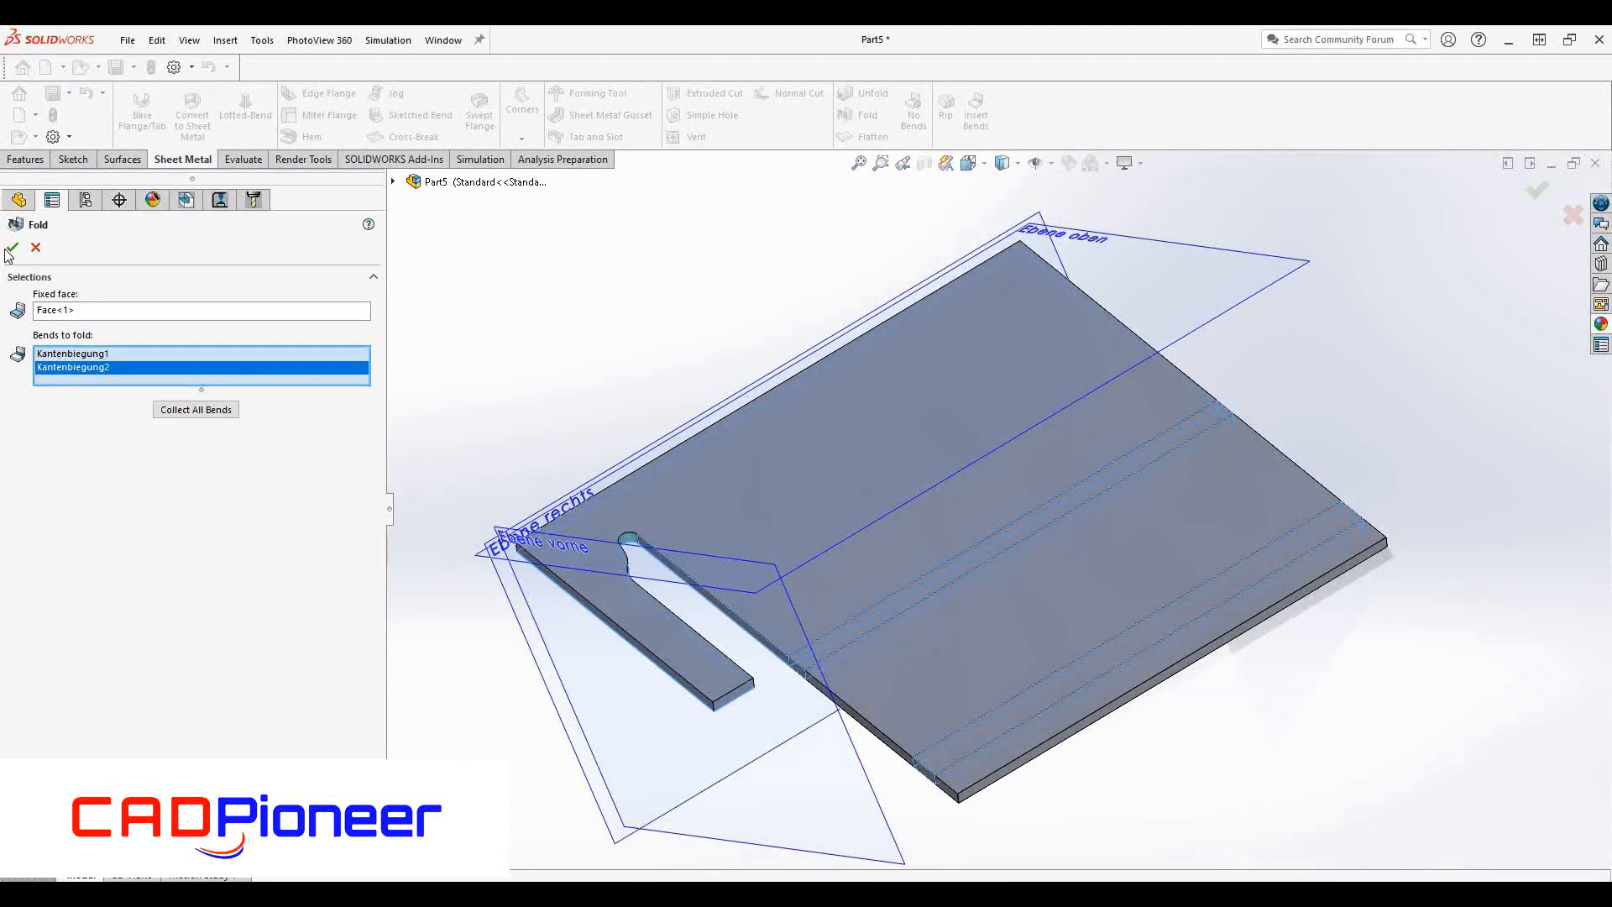
left_click(12, 247)
- Add an edge flange to the short end edge of the narrow tab beside the slot, directed downward
middle_click_drag(639, 537, 771, 502)
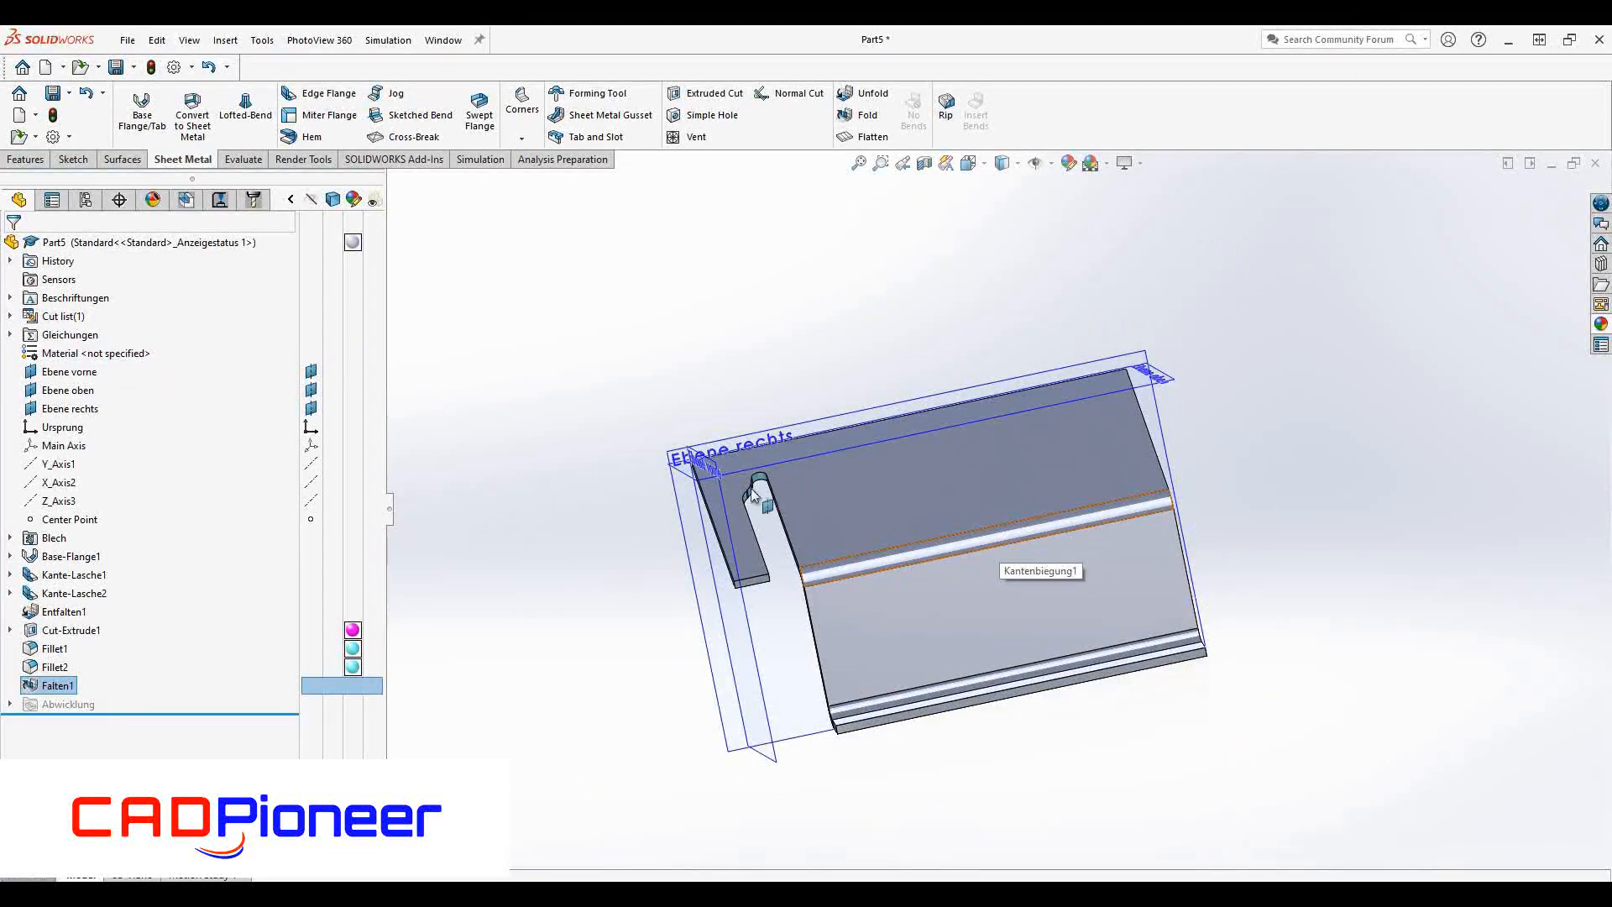
left_click(334, 97)
left_click(758, 580)
left_click(785, 741)
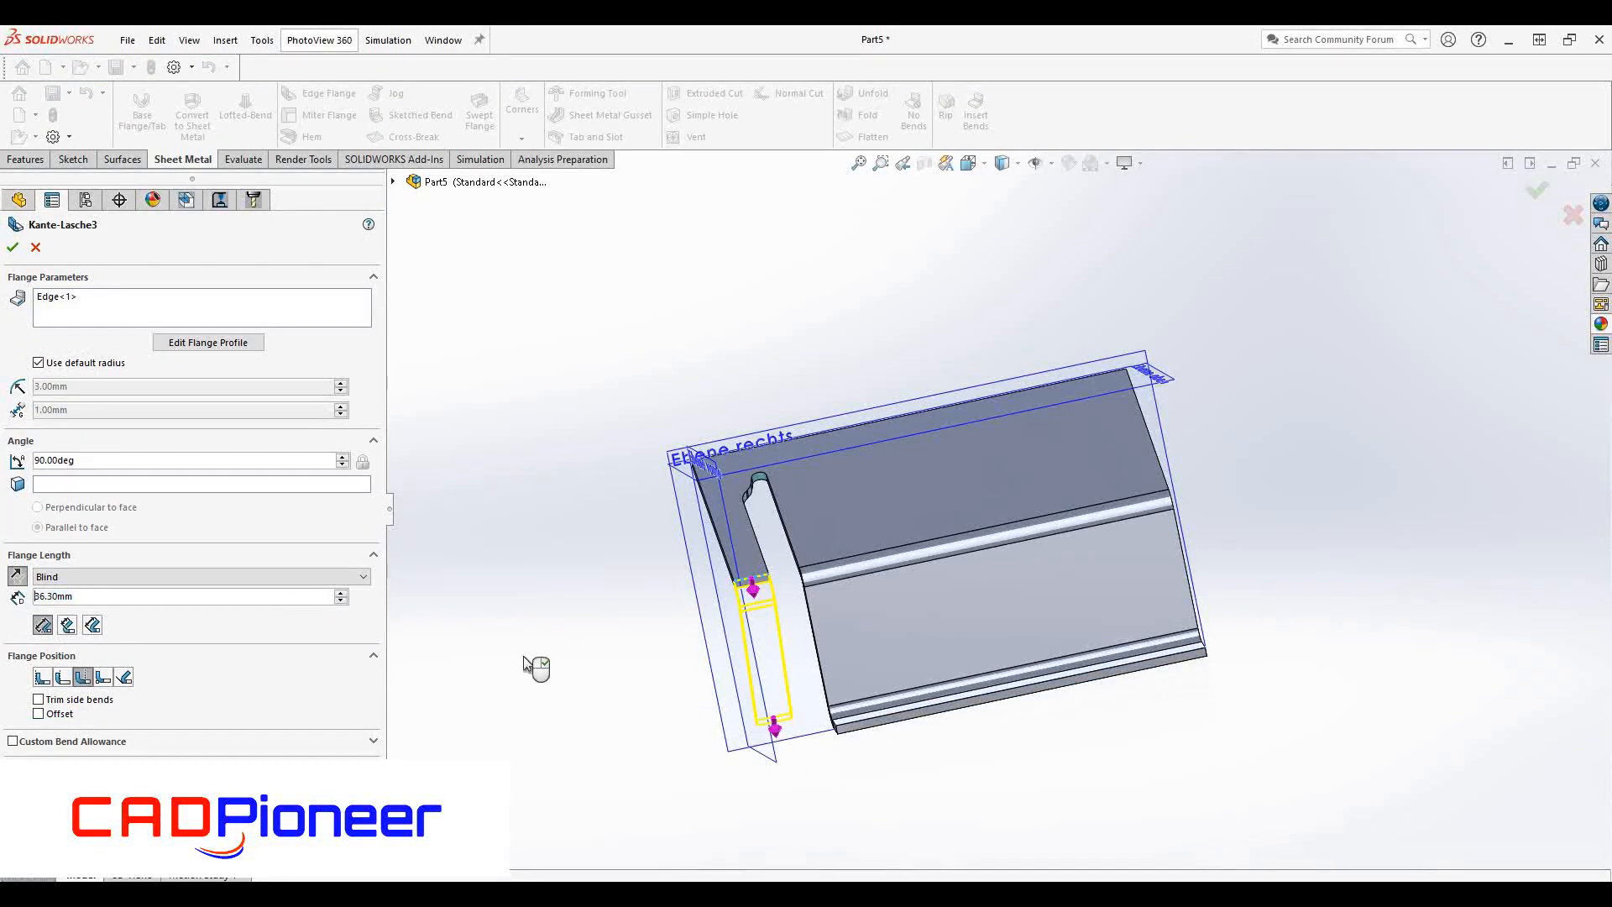
left_click(289, 576)
left_click(196, 603)
left_click(836, 733)
middle_click_drag(853, 716, 981, 561)
- Set the tab's edge flange to a blind length of 50 mm and an angle of 75 degrees, and finish it
left_click(116, 576)
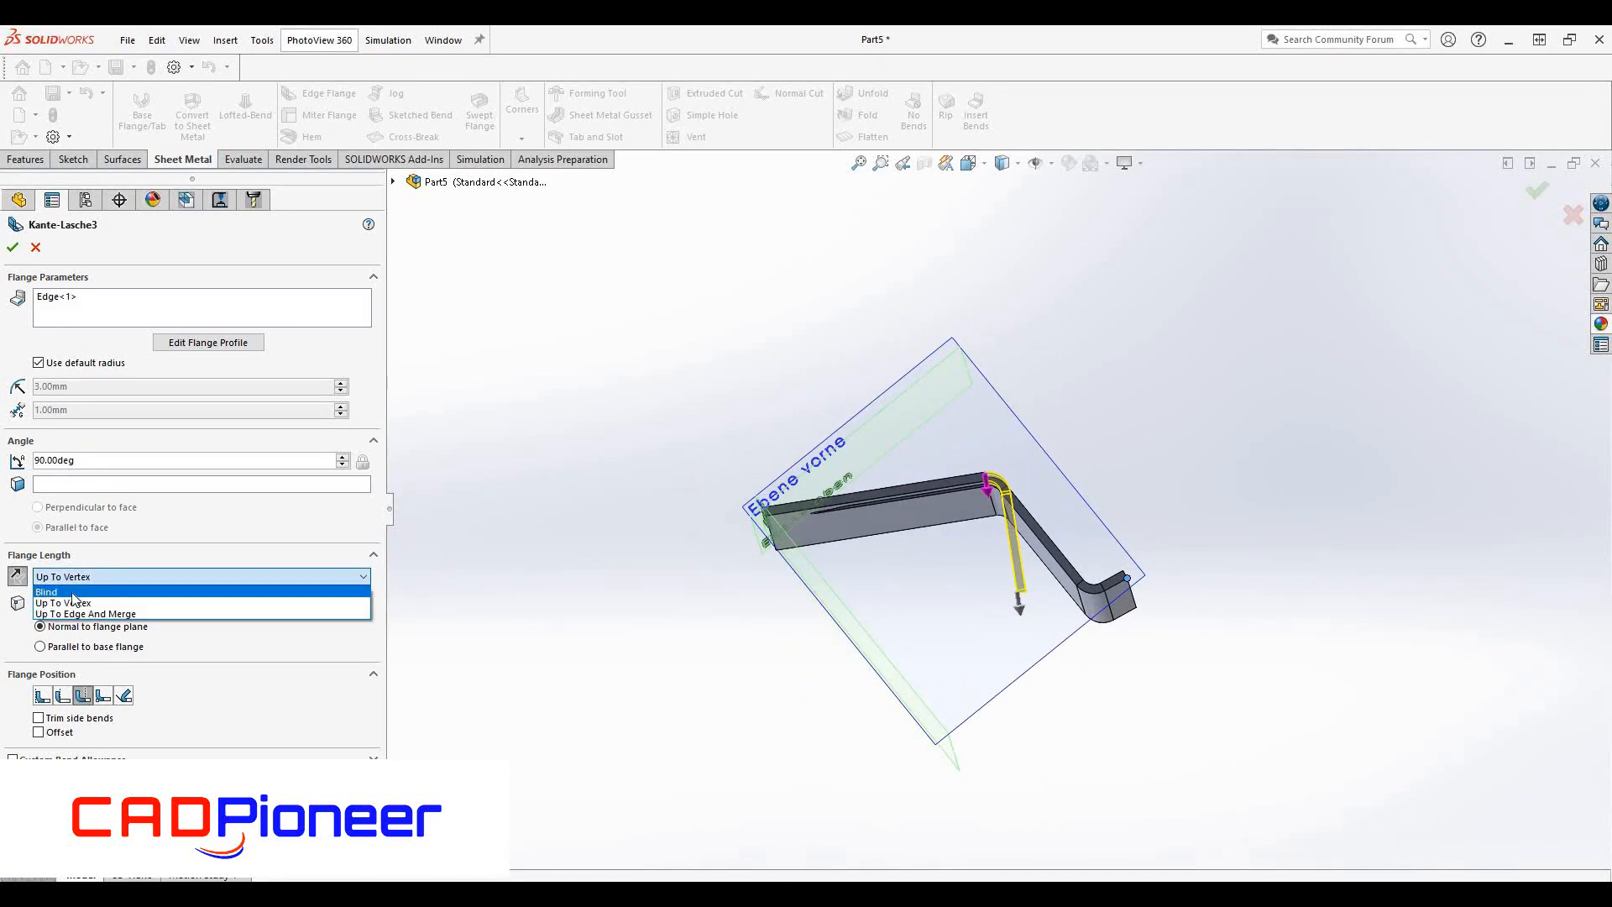
left_click(84, 580)
left_click(84, 580)
left_click(74, 592)
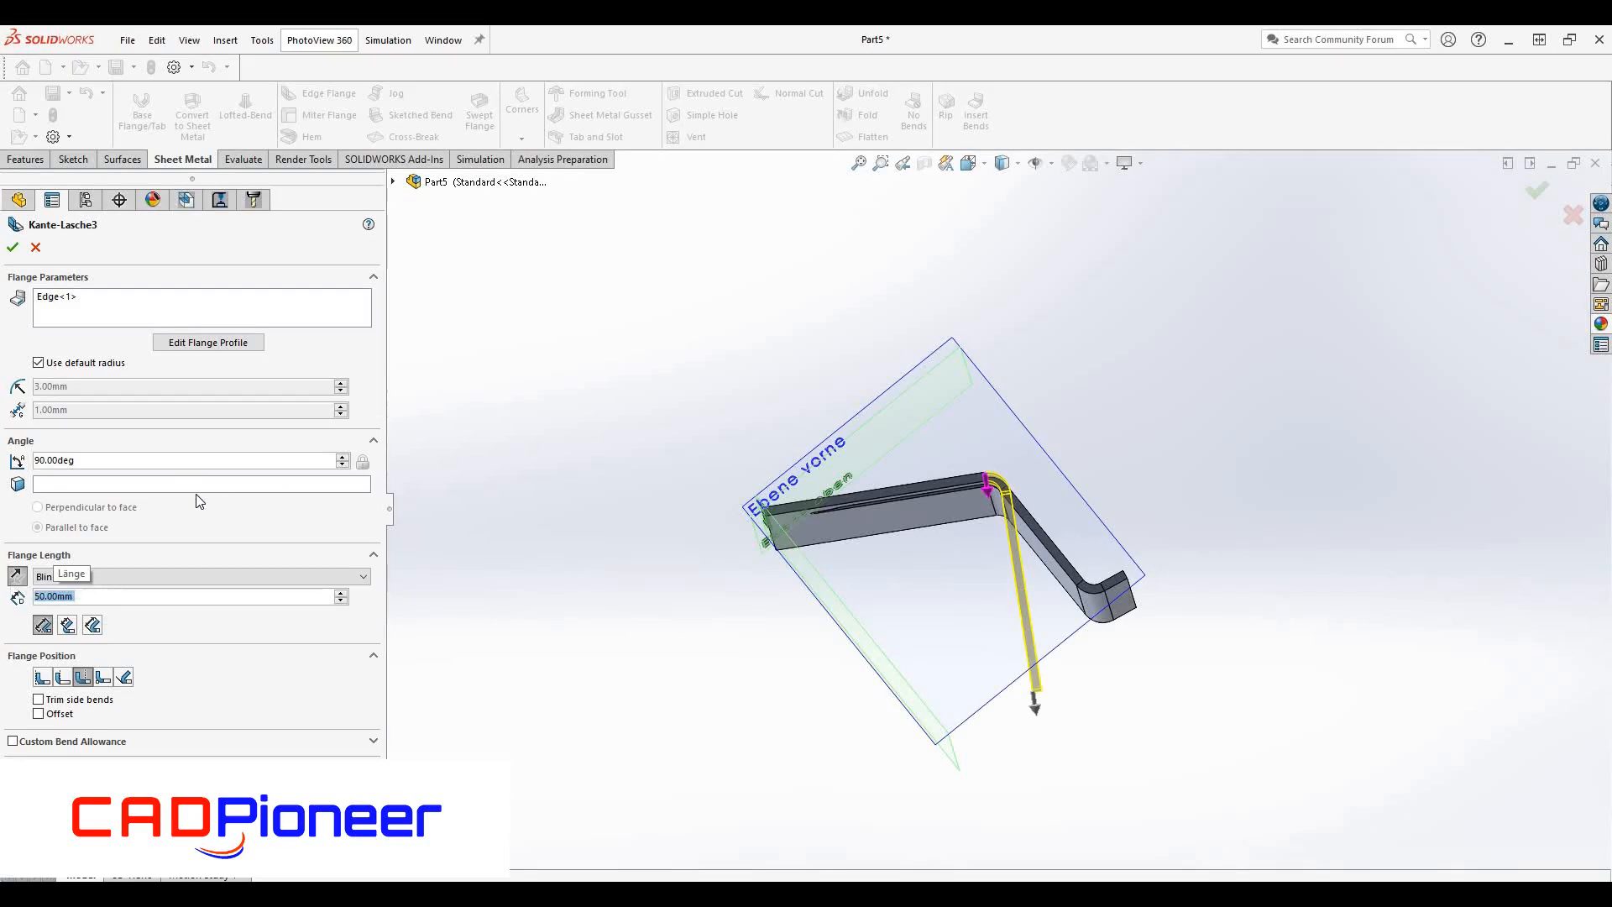
type("75")
key("Return")
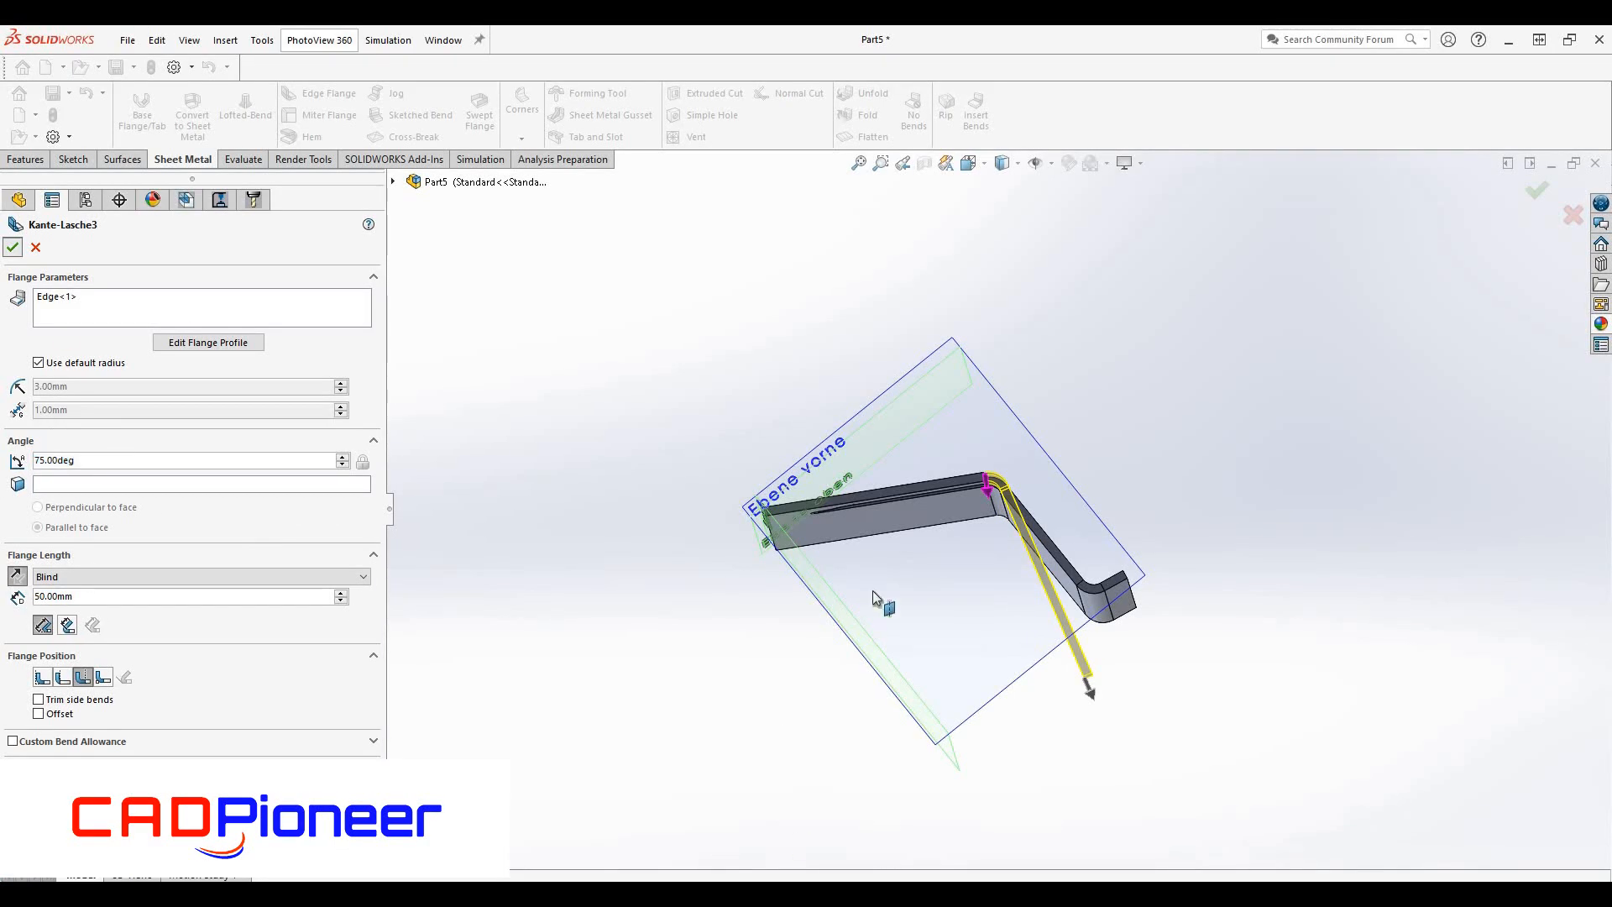
- Add a teardrop hem to the free end edge of the tab's new flange
middle_click_drag(1040, 522, 908, 619)
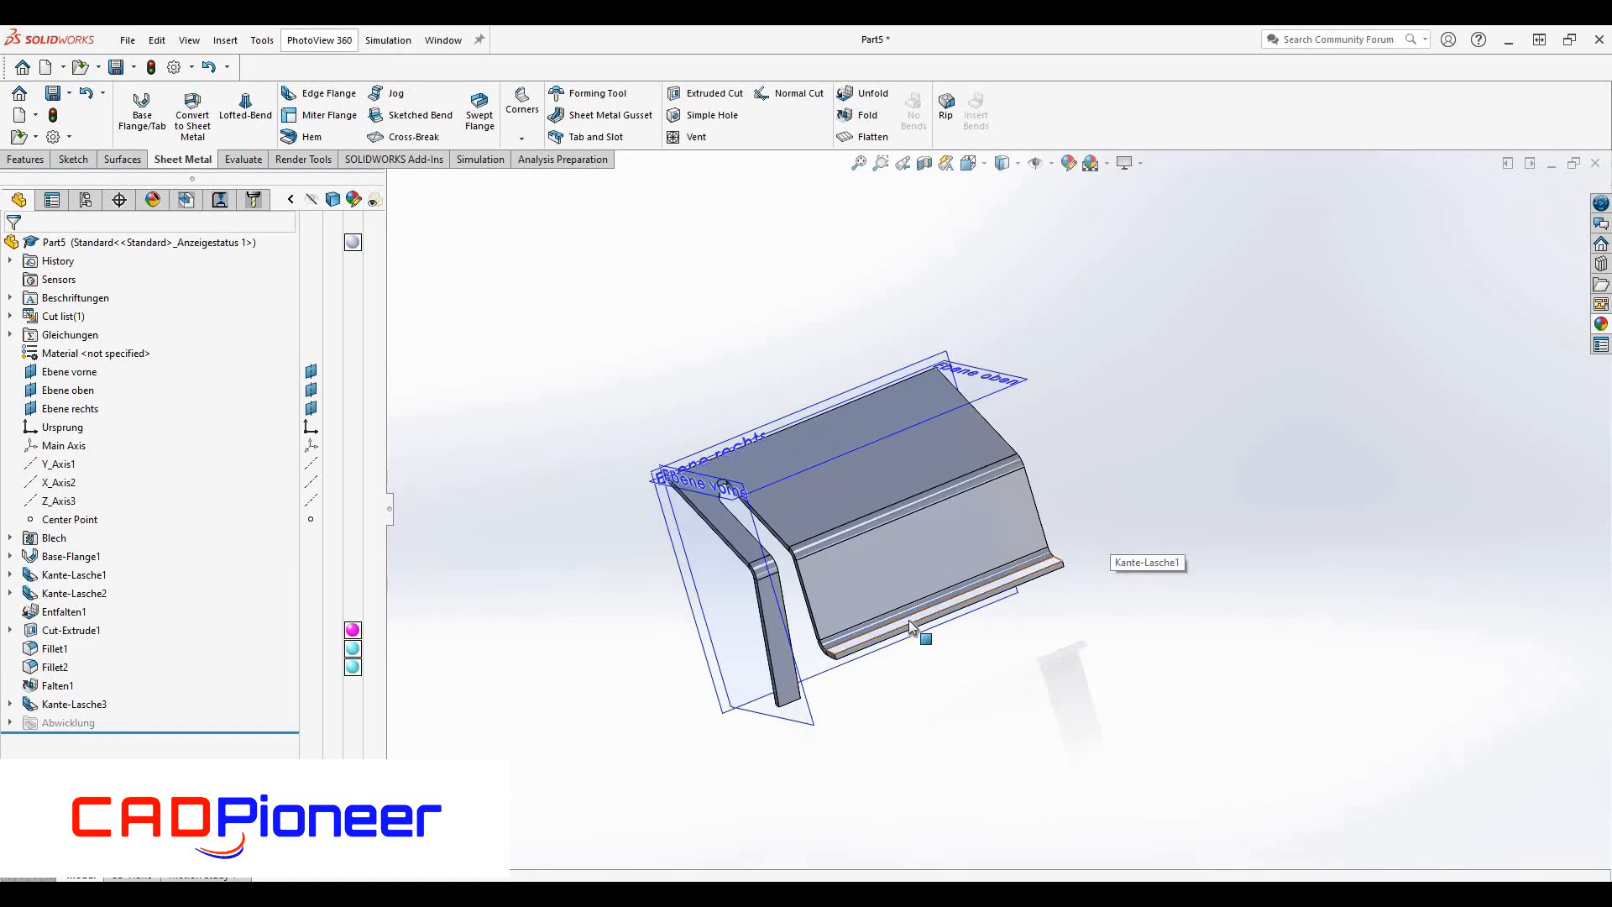
scroll(909, 619, "down", 1)
left_click(304, 137)
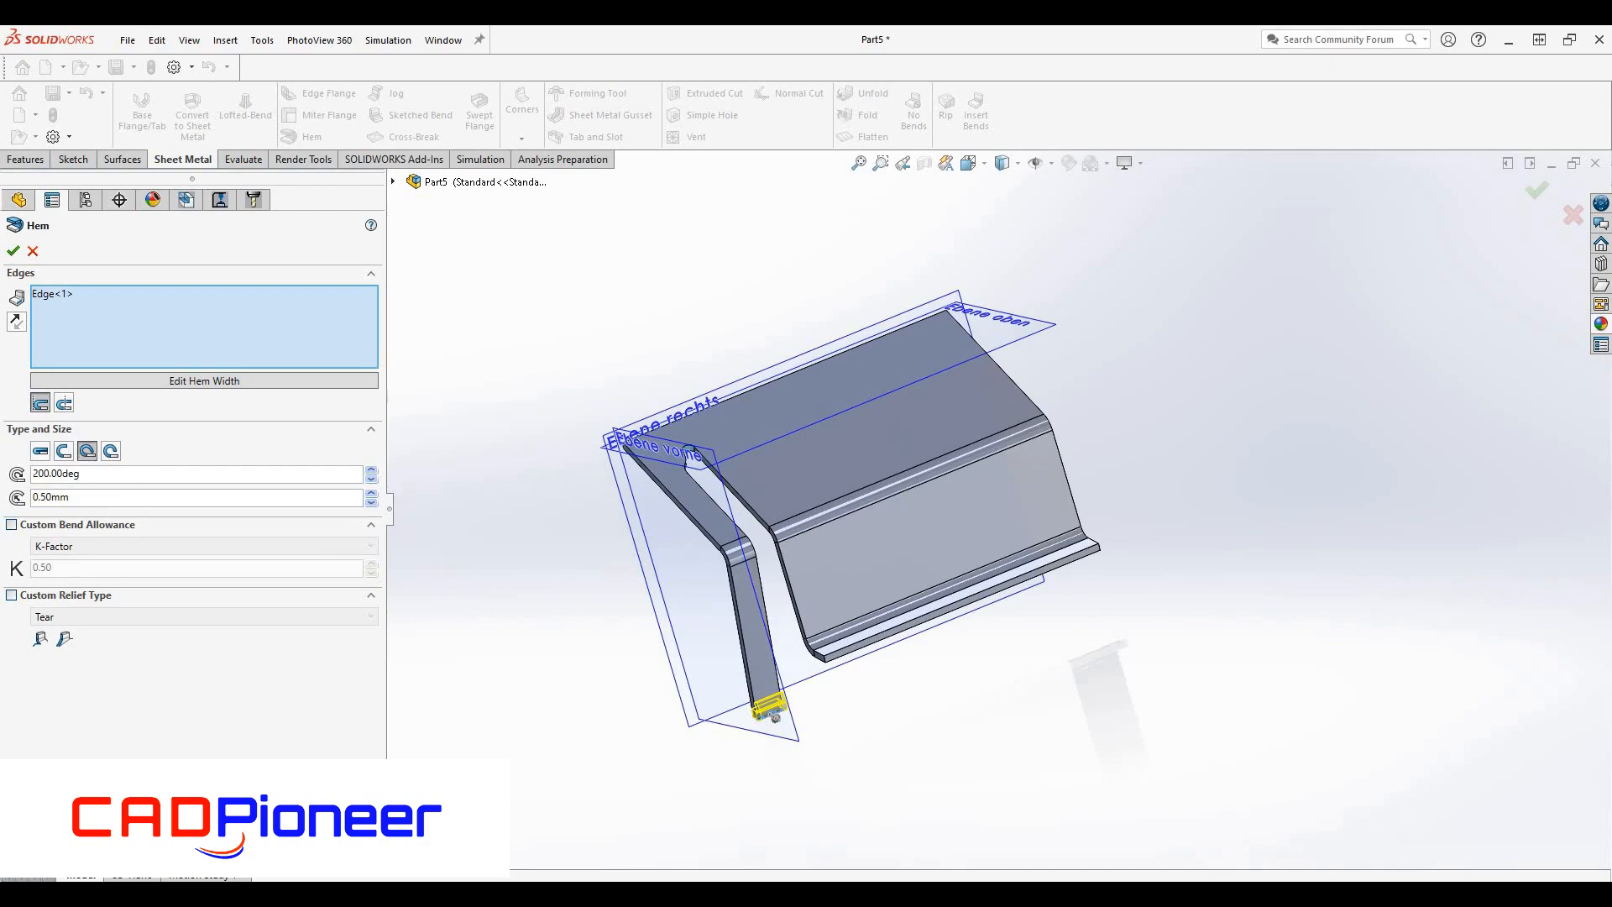
scroll(766, 712, "down", 4)
middle_click_drag(772, 709, 1125, 588)
left_click(13, 251)
- Start a new reference plane feature with the narrow tab's bend in view
left_click(25, 159)
middle_click_drag(991, 470, 865, 420)
left_click(780, 134)
left_click(782, 161)
left_click(934, 310)
left_click(980, 316)
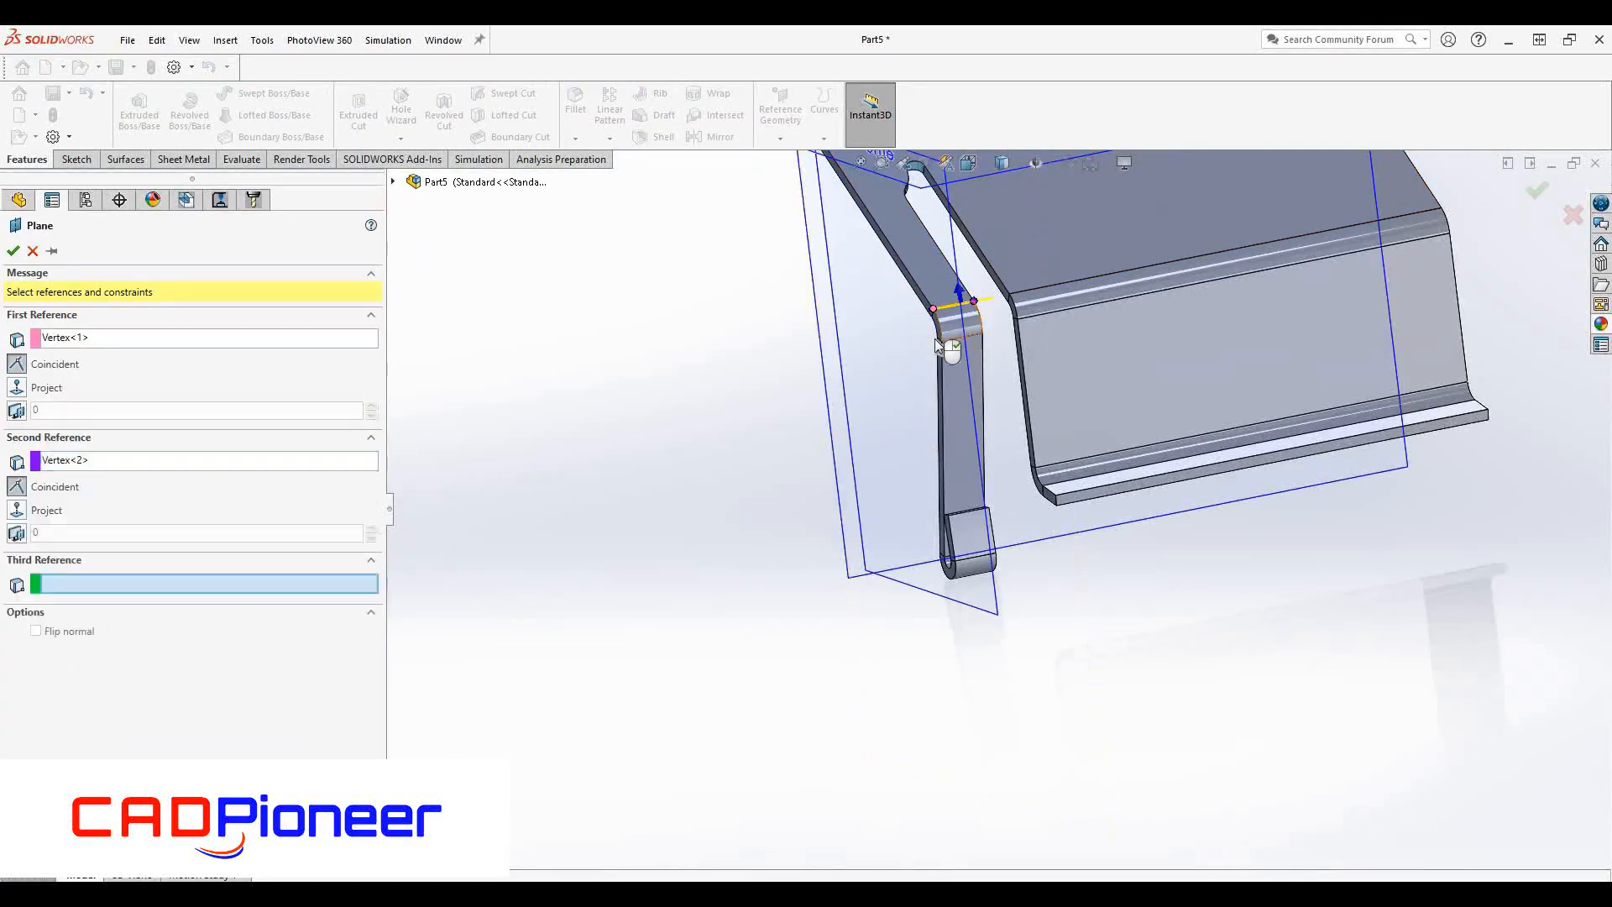
middle_click_drag(980, 316, 850, 332)
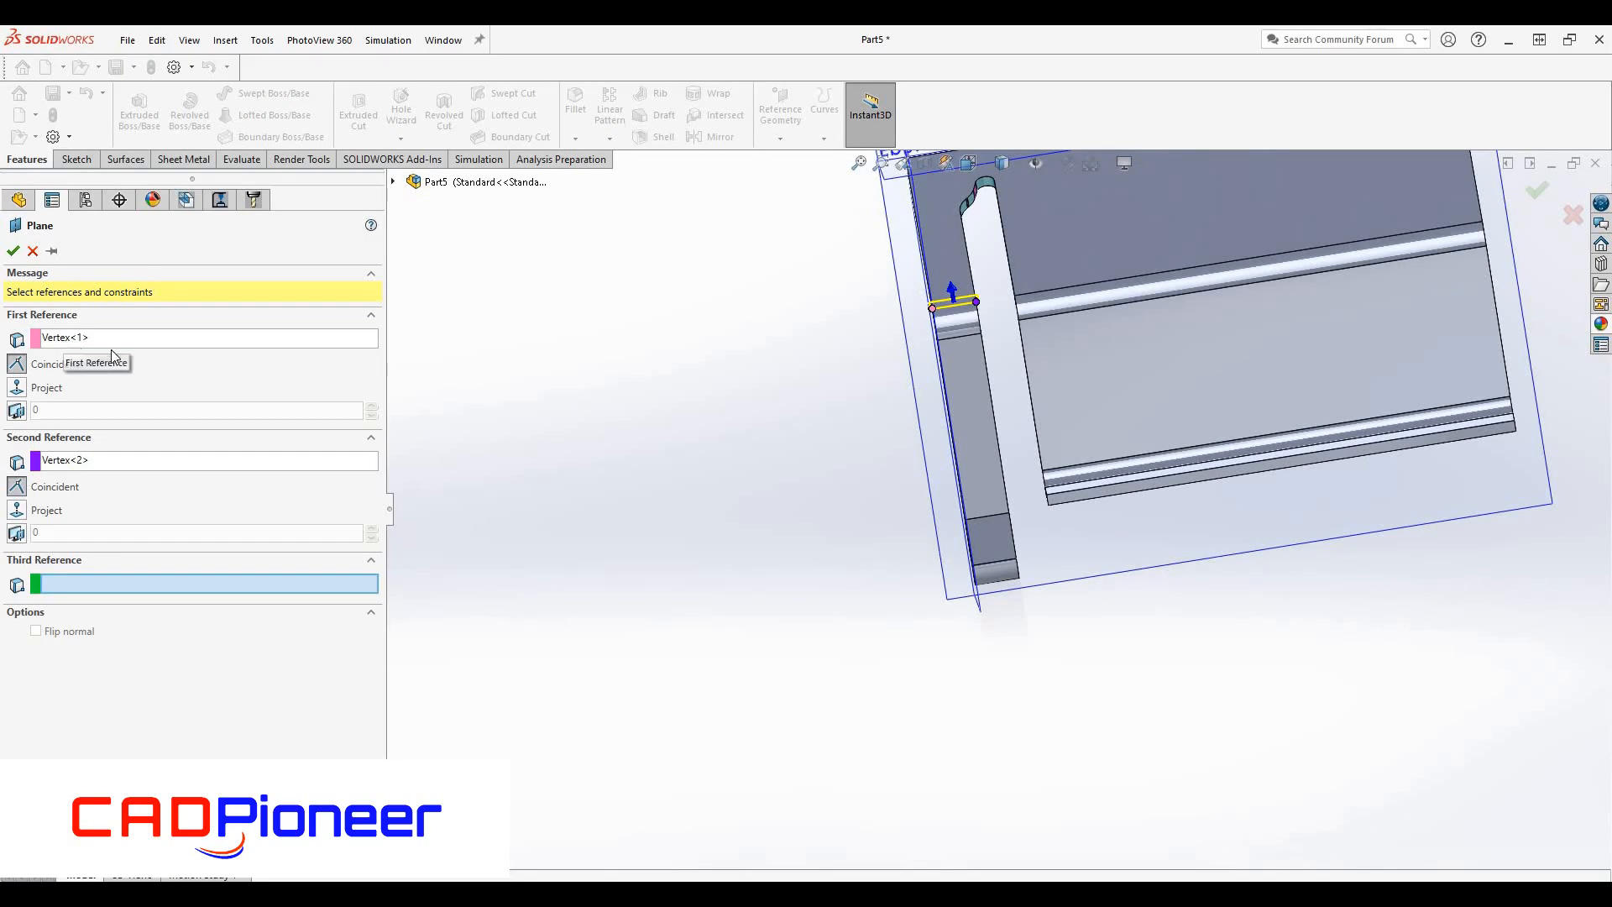
left_click(76, 338)
key("Delete")
left_click(76, 391)
key("Delete")
- Create the reference plane midway across the narrow tab's width, parallel to the front plane
scroll(924, 453, "up", 3)
scroll(760, 582, "down", 8)
left_click(760, 581)
middle_click_drag(760, 581, 925, 538)
key("Return")
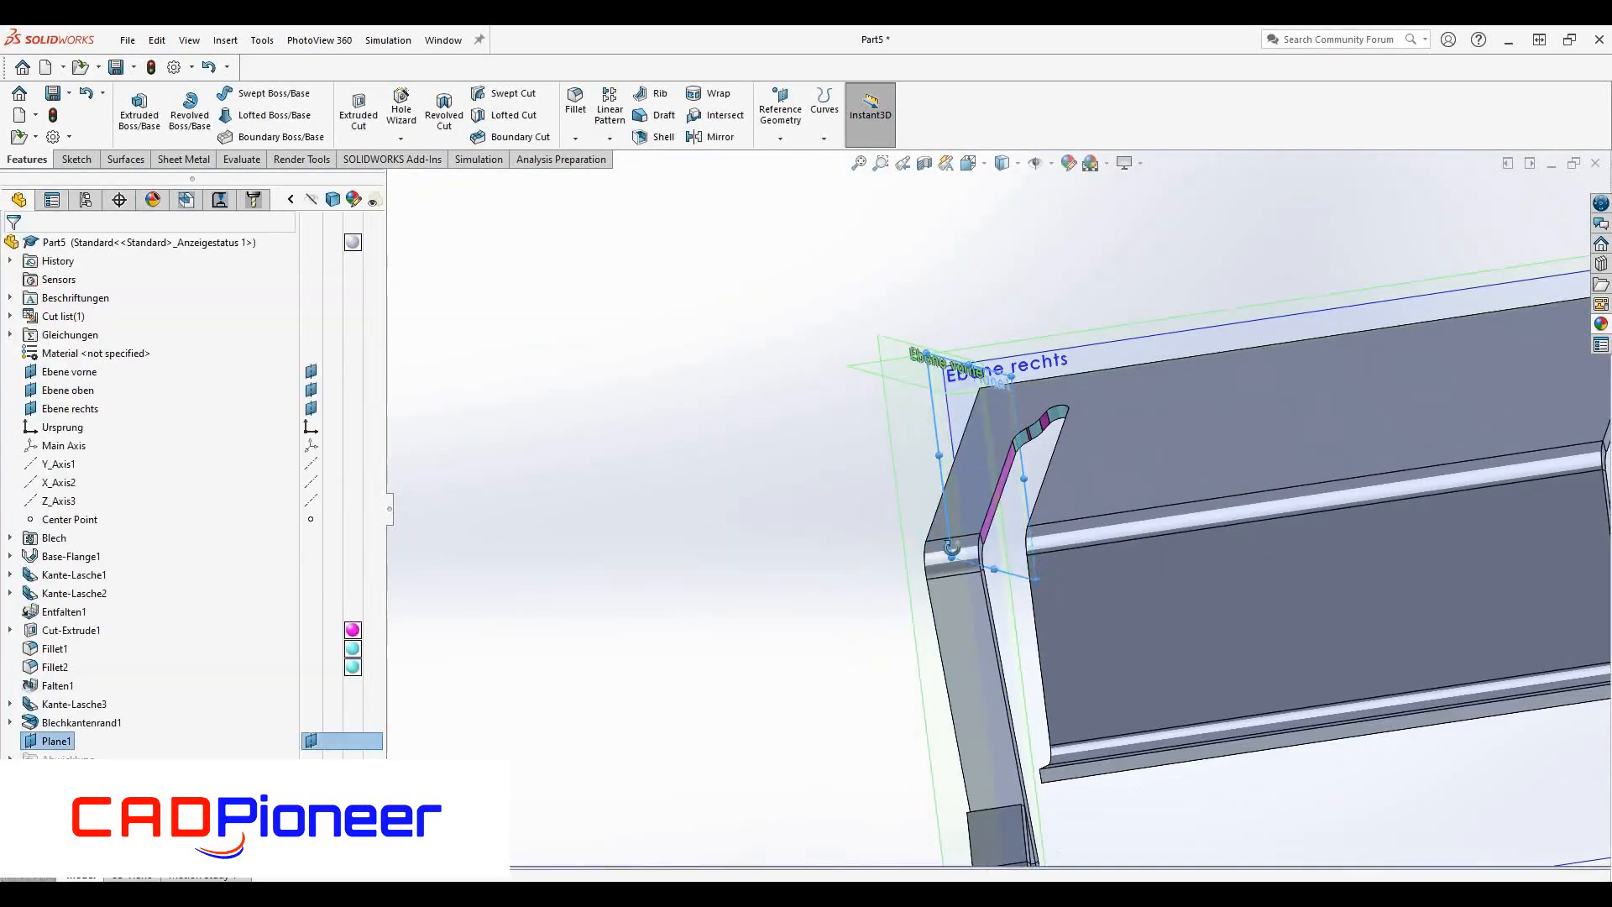
- Sketch a diagonal line across the inside of the bend between the narrow tab and its flange, and close the sketch
key("l")
left_click(1035, 391)
double_click(1094, 534)
key("d")
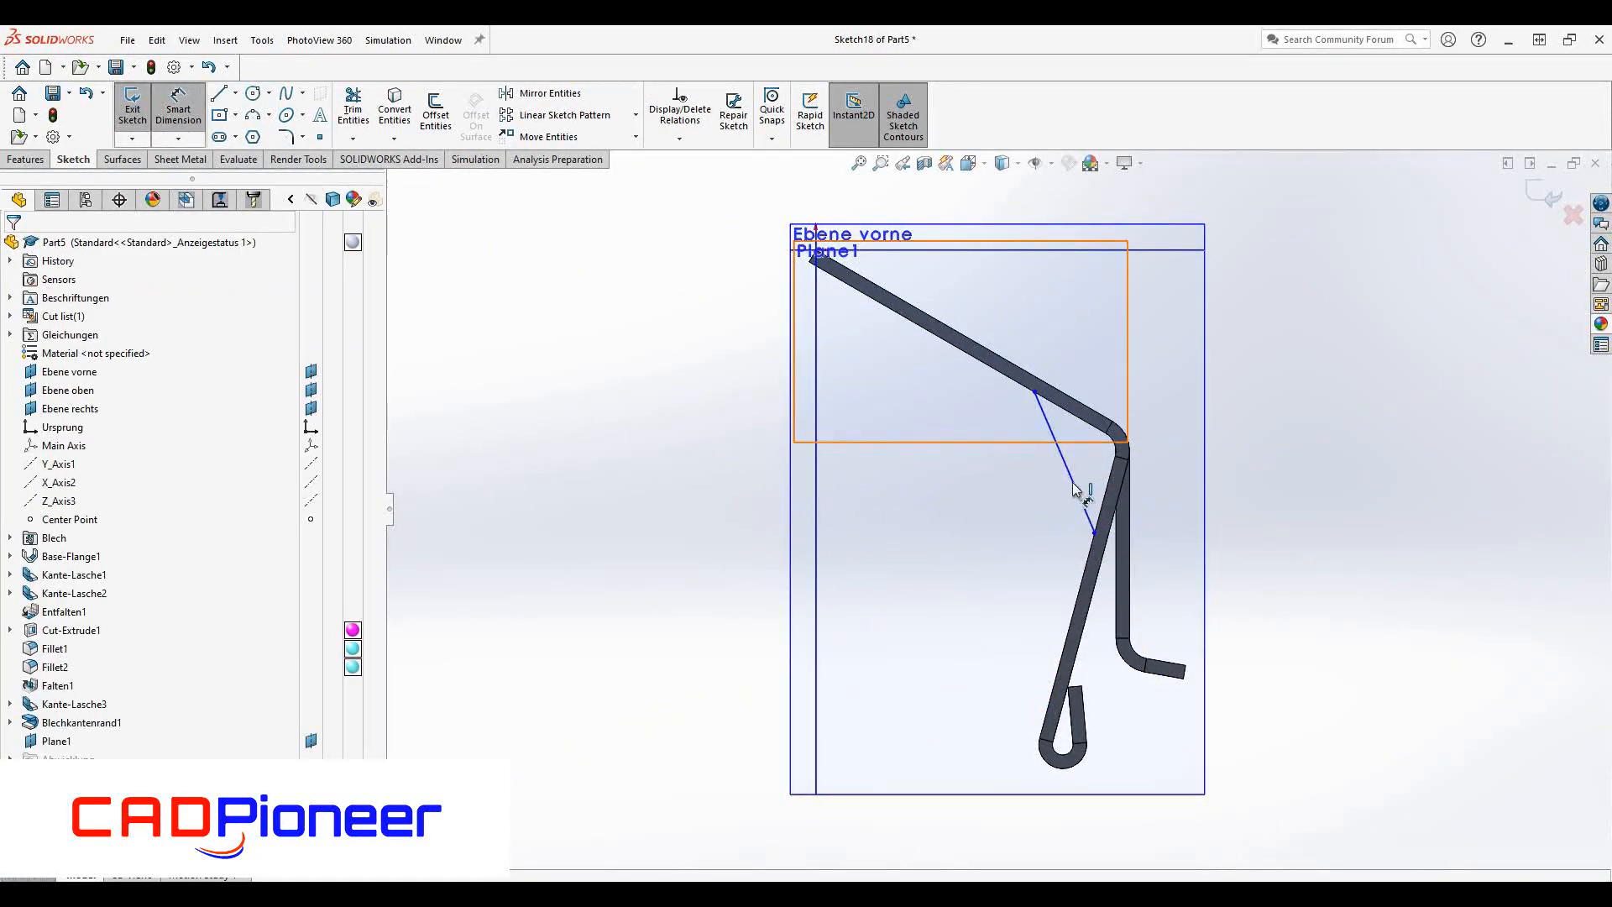
key("ctrl+b")
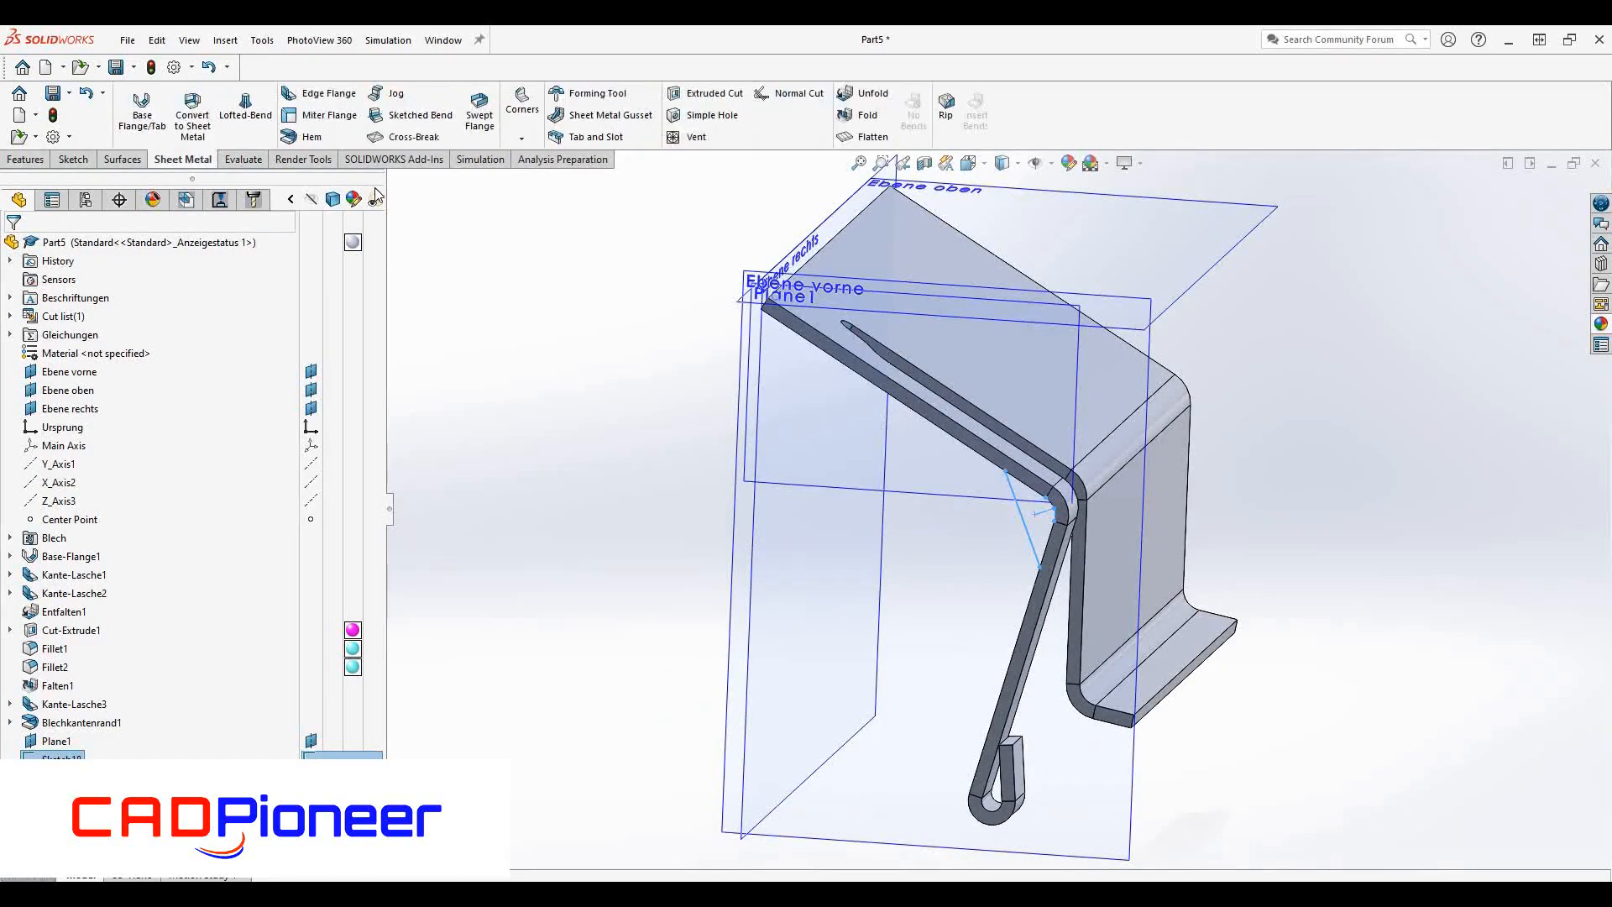
- Try to add a sheet metal gusset across the bend between the narrow tab and its flange
left_click(592, 115)
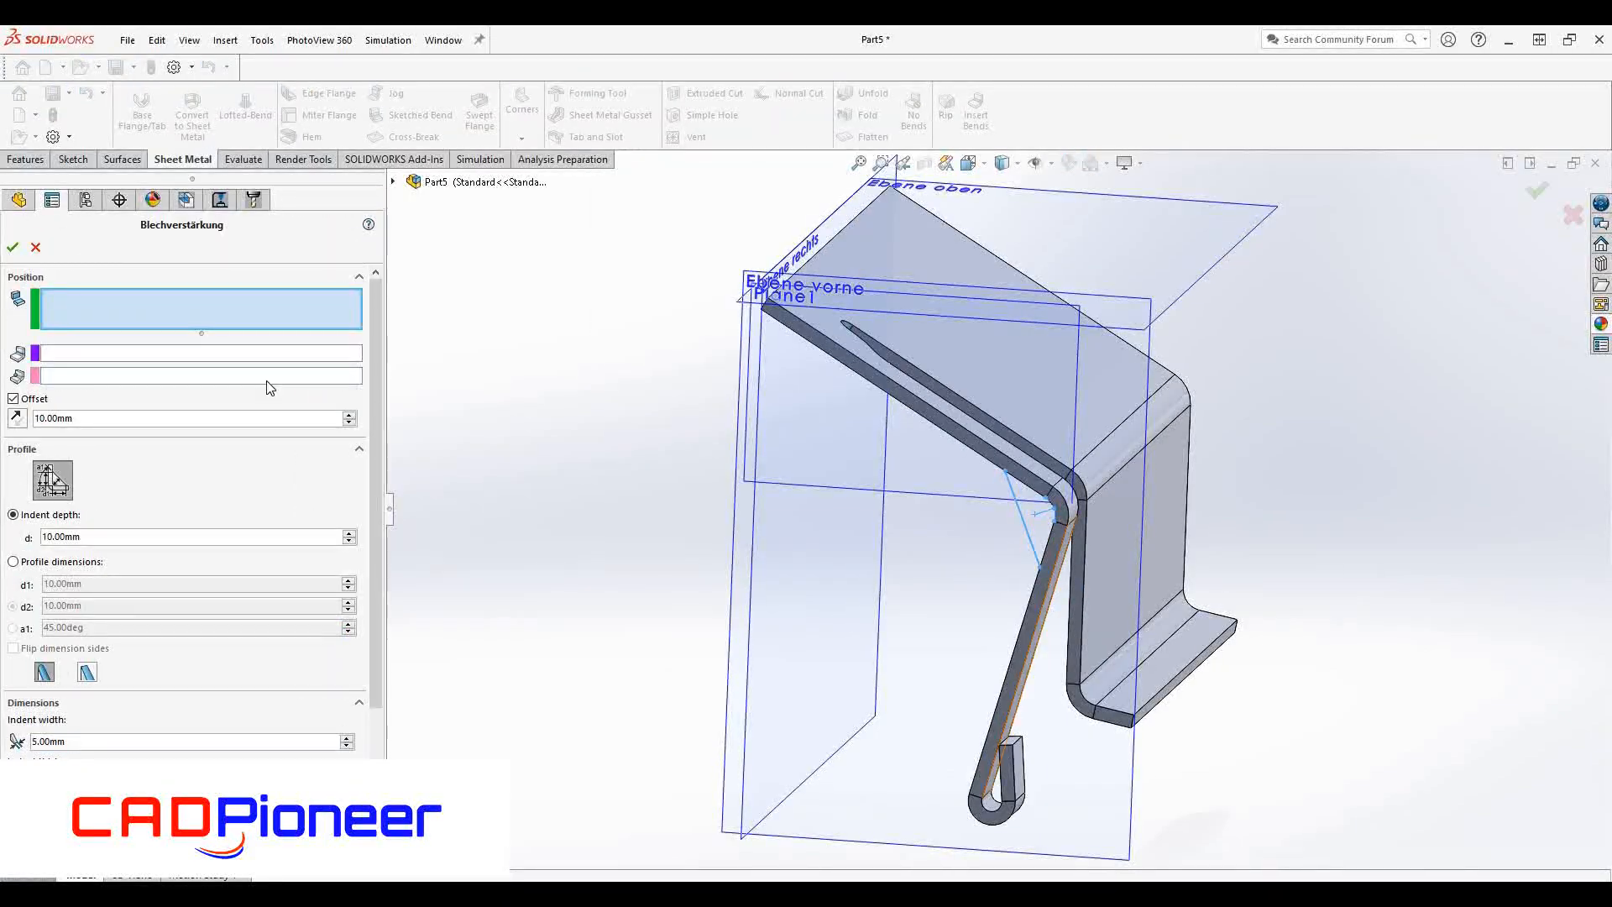
middle_click_drag(958, 437, 1151, 368)
left_click(1150, 368)
left_click(1190, 476)
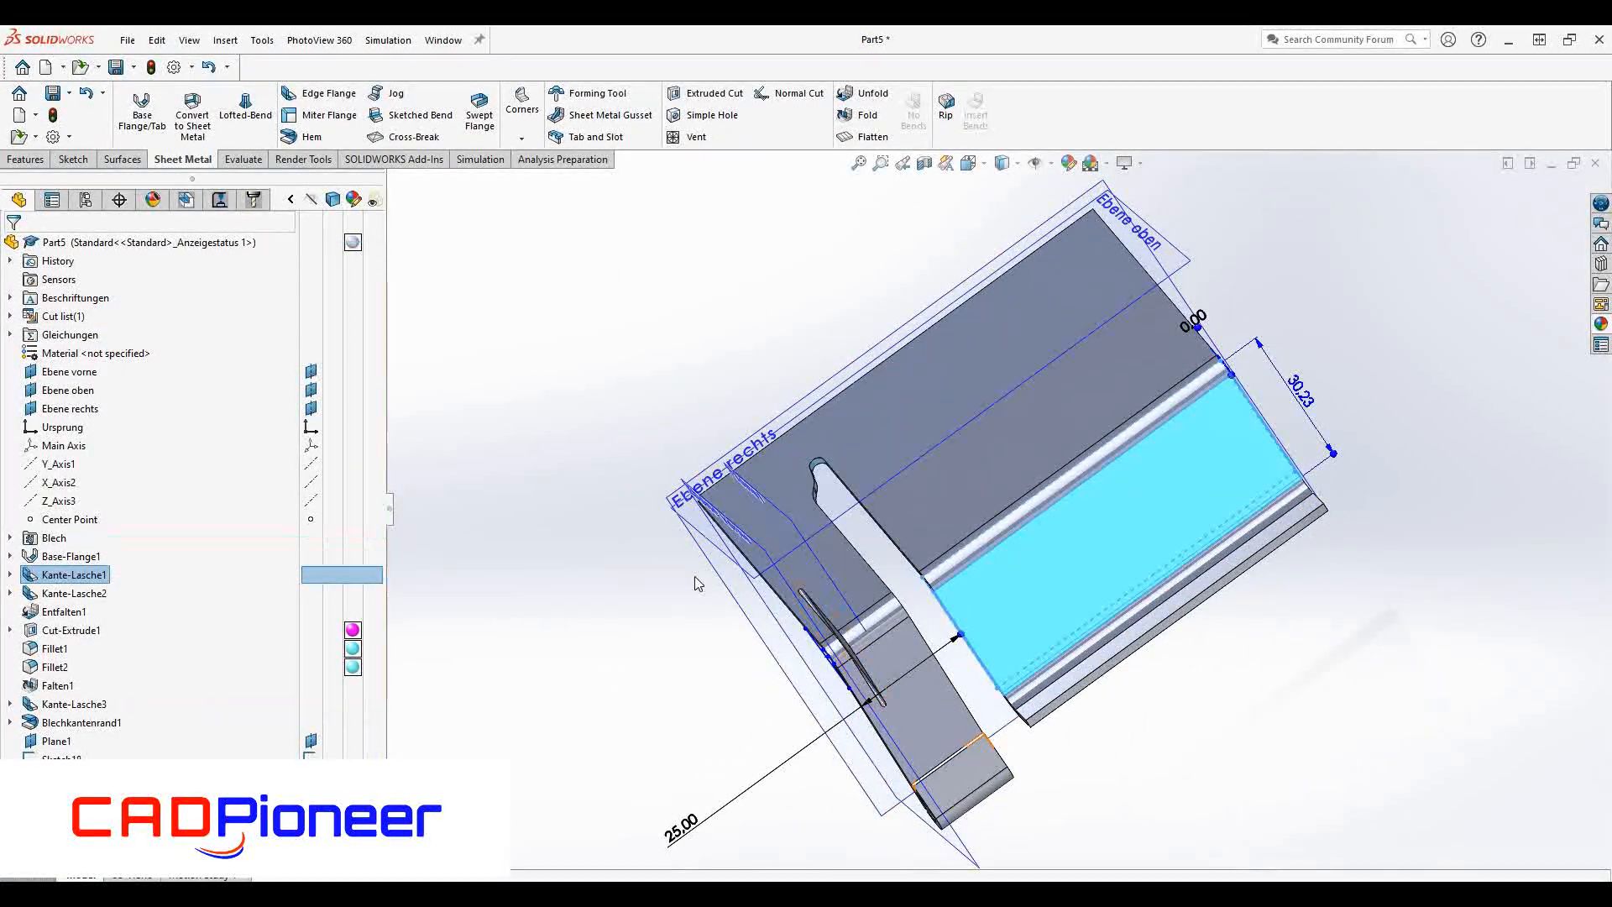
- Delete the sheet metal gusset from the model
right_click(84, 625)
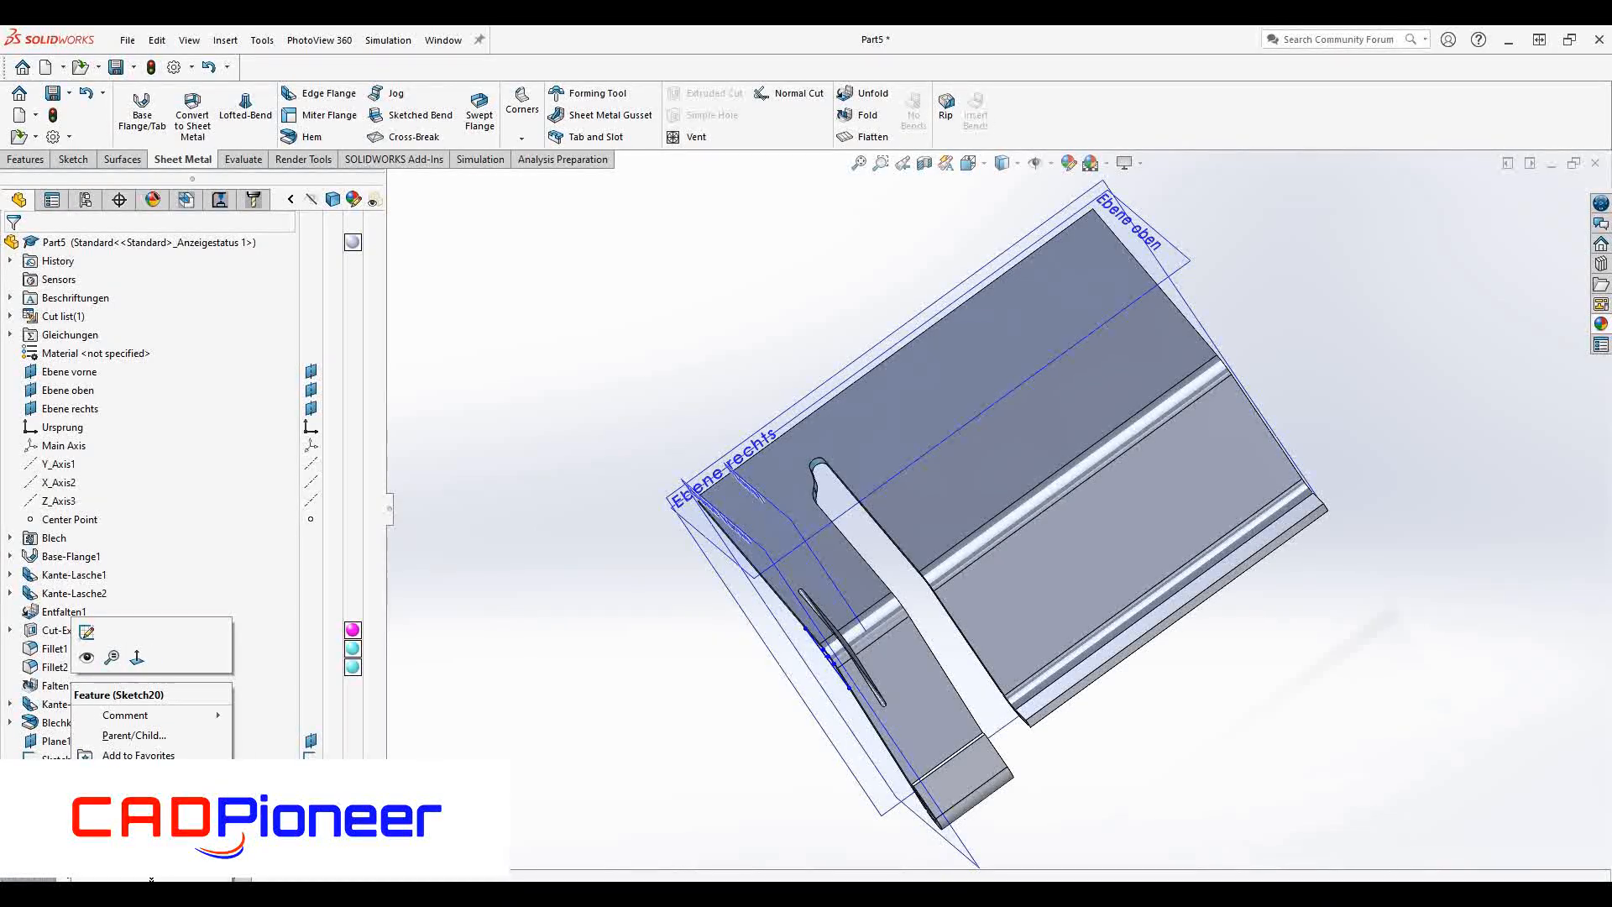
left_click(394, 712)
right_click(82, 796)
left_click(117, 678)
key("Return")
- Change the sketch plane of the diagonal line sketch to the reference plane midway across the tab
right_click(57, 760)
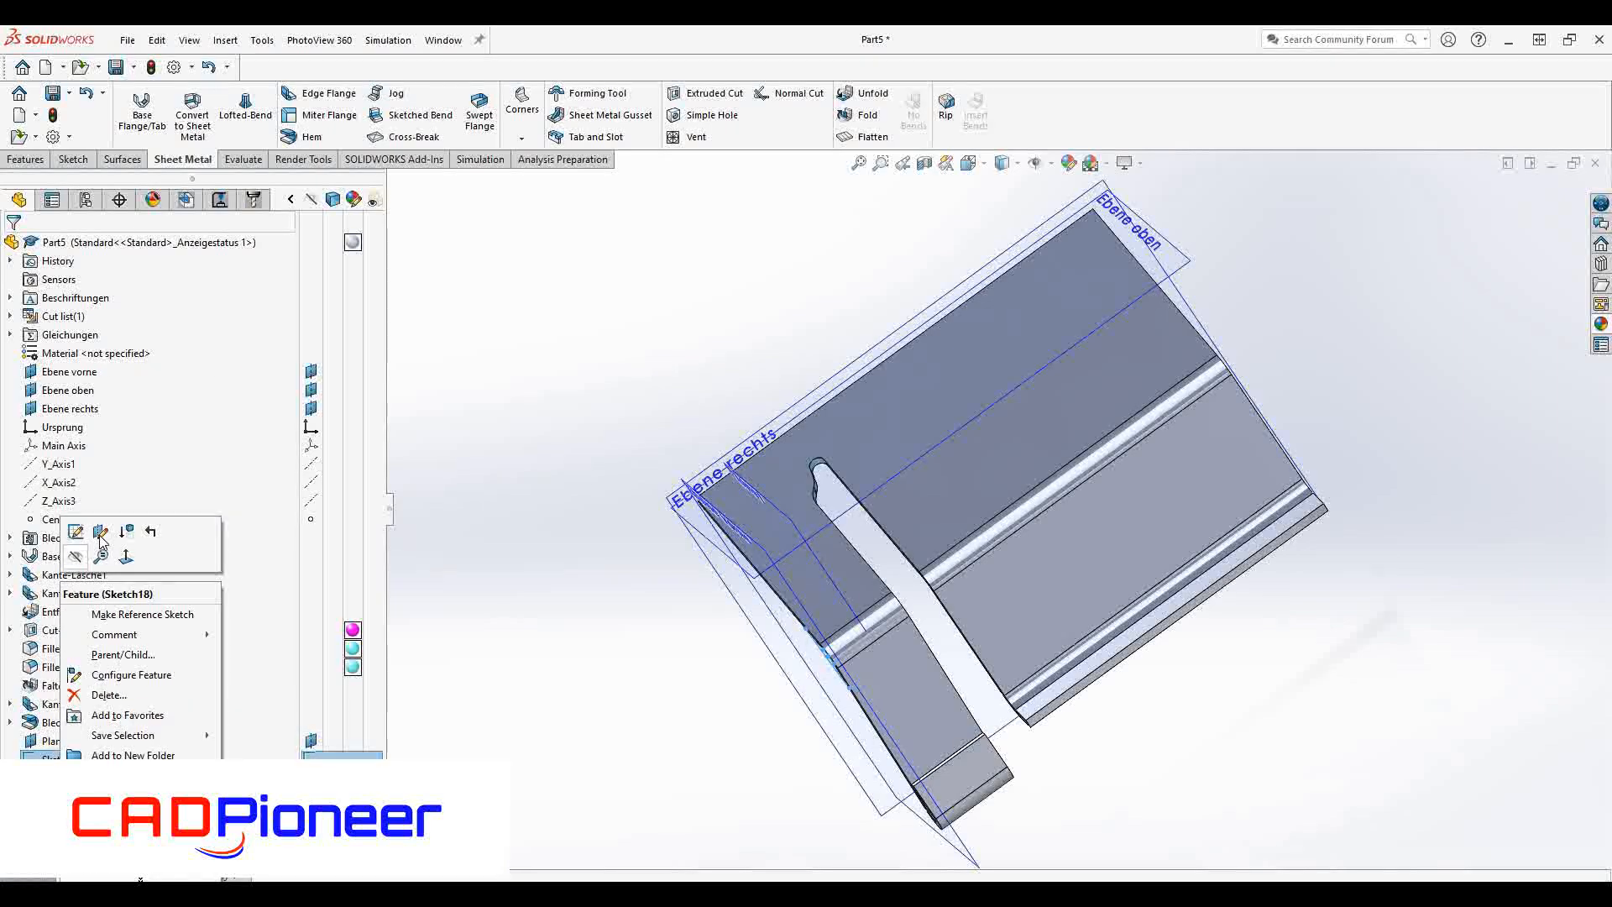
left_click(99, 534)
left_click(795, 526)
left_click(15, 250)
- Add a sheet metal gusset across the tab's bend with a 10 mm offset, 5 mm indent depth and 12 mm indent width
middle_click_drag(663, 470, 890, 478)
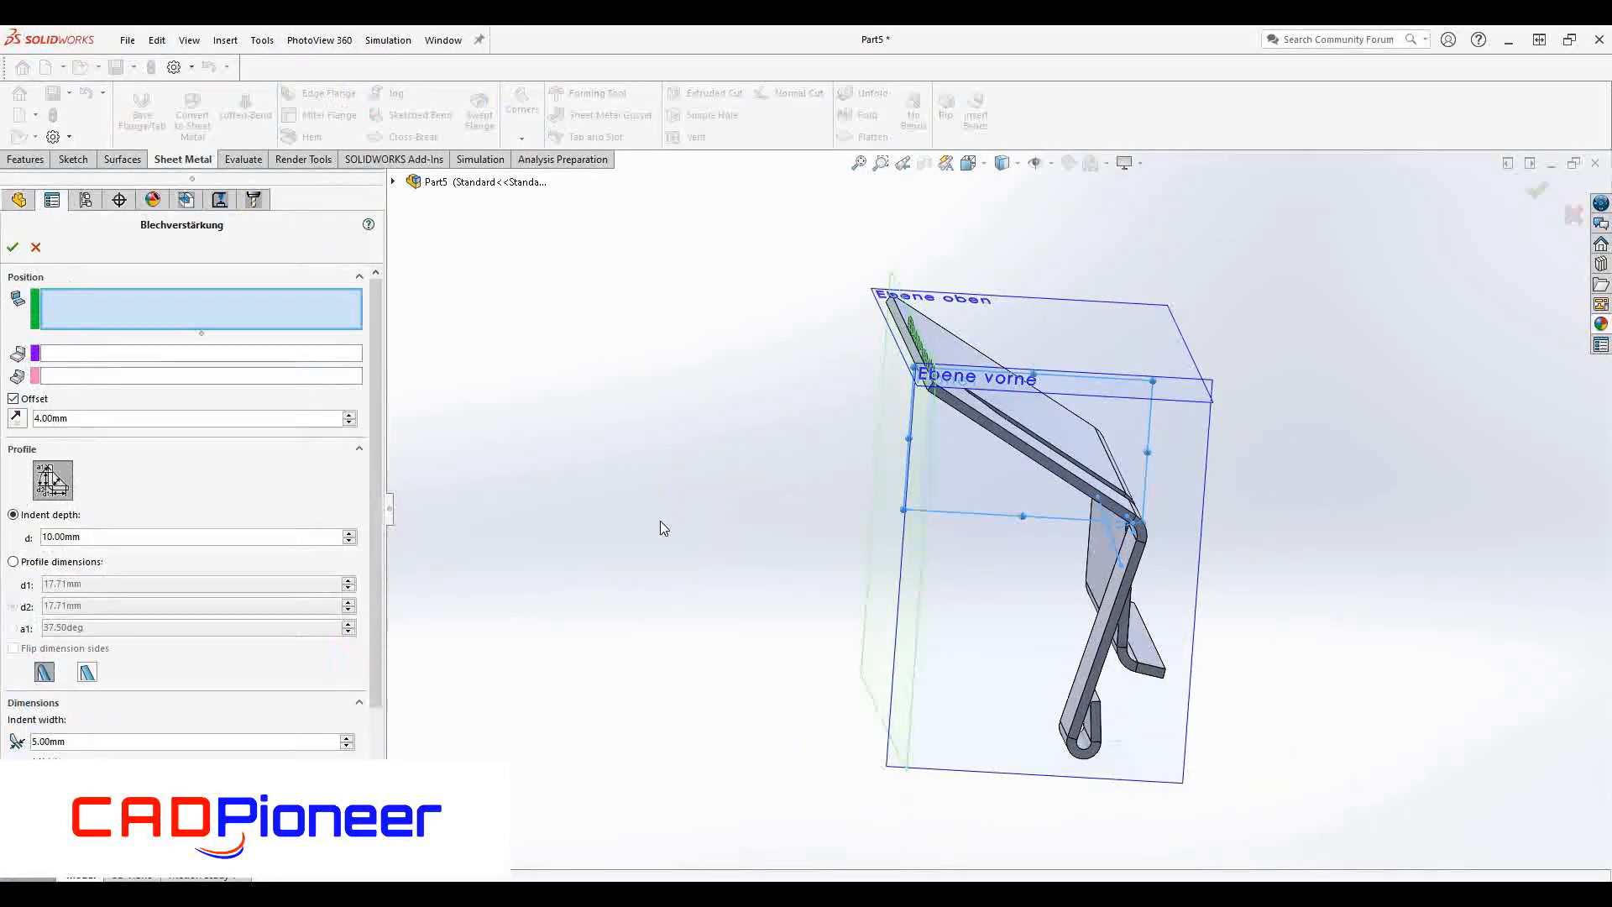
middle_click_drag(874, 492, 1187, 439)
left_click(1187, 439)
left_click(1208, 581)
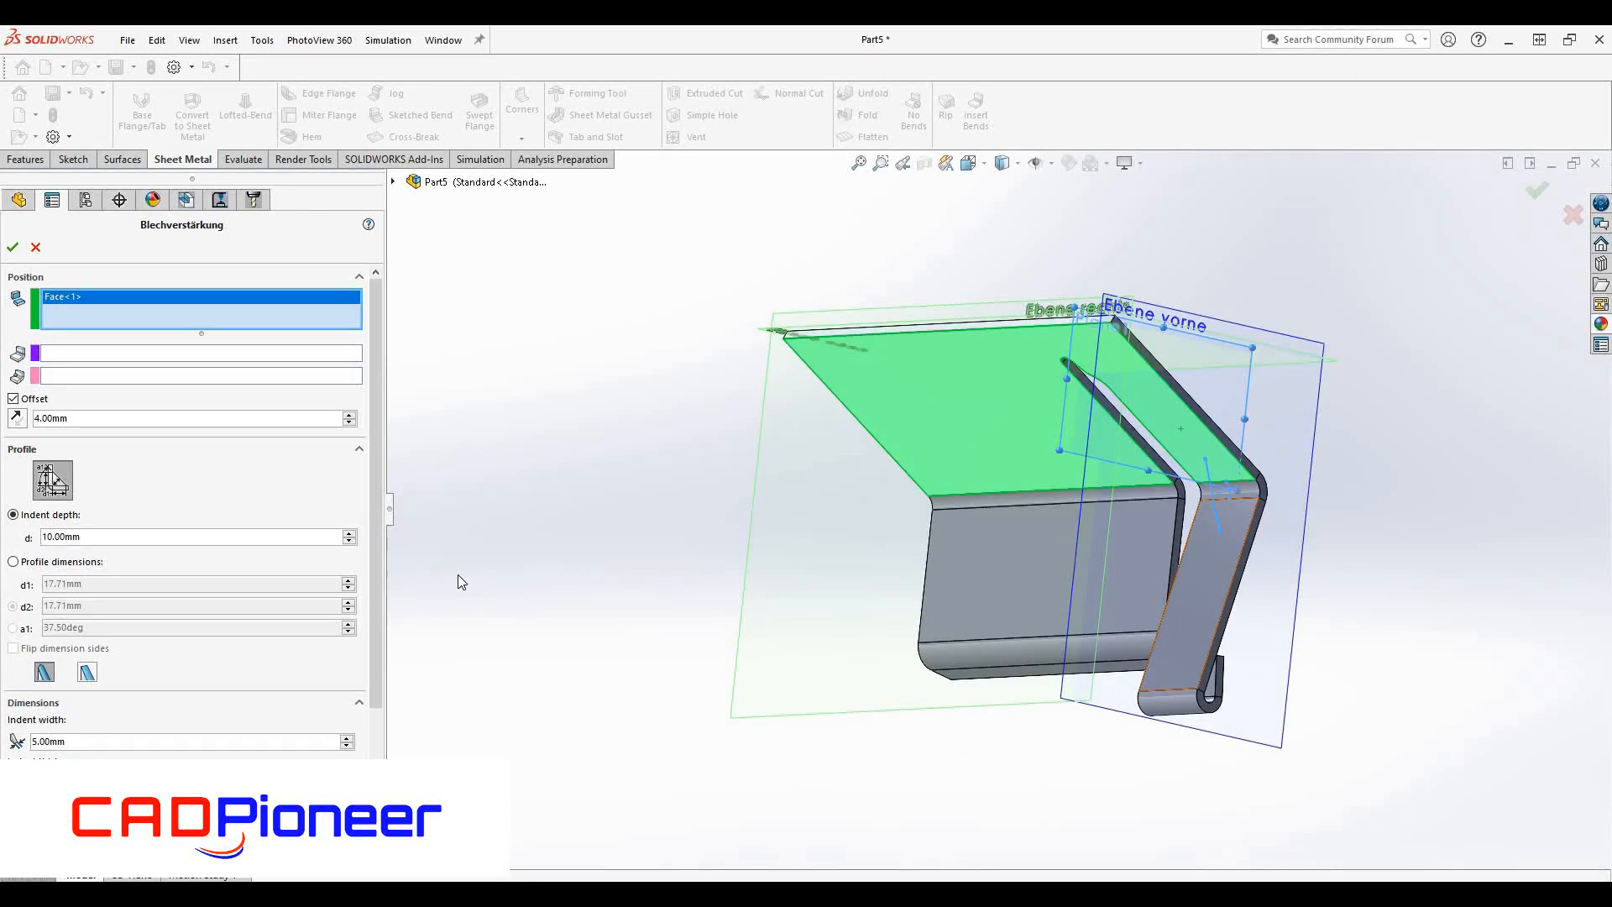
middle_click_drag(1105, 554, 1074, 655)
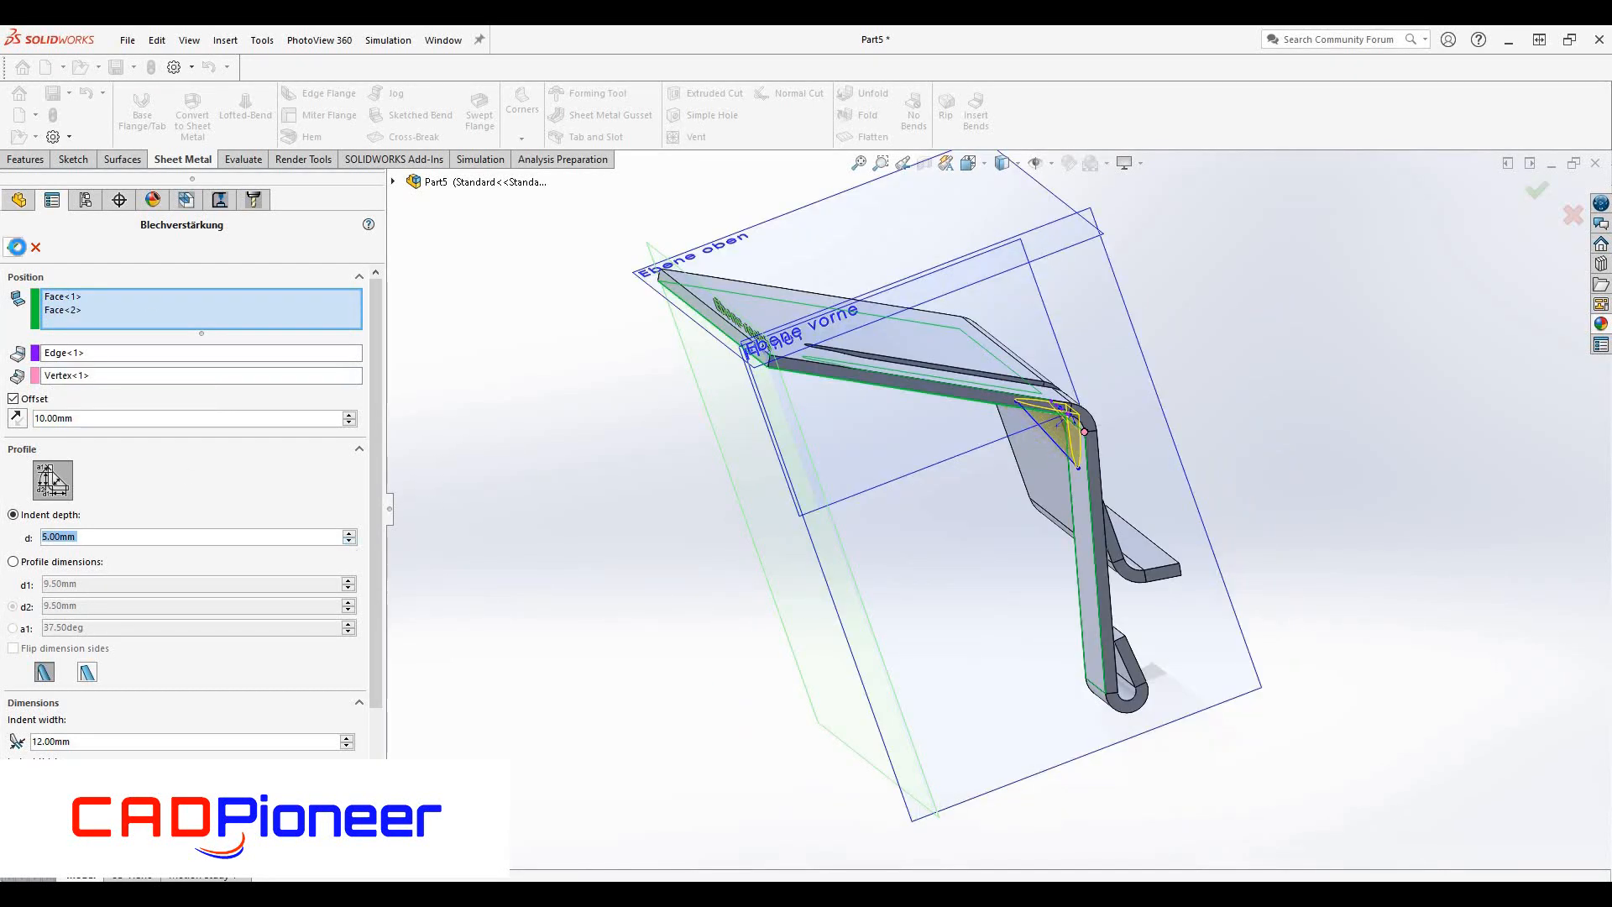
left_click(17, 247)
- Set the gusset's indent width to 9 mm and confirm the feature
middle_click_drag(1106, 489, 905, 554)
scroll(917, 493, "up", 2)
middle_click_drag(915, 486, 1101, 561)
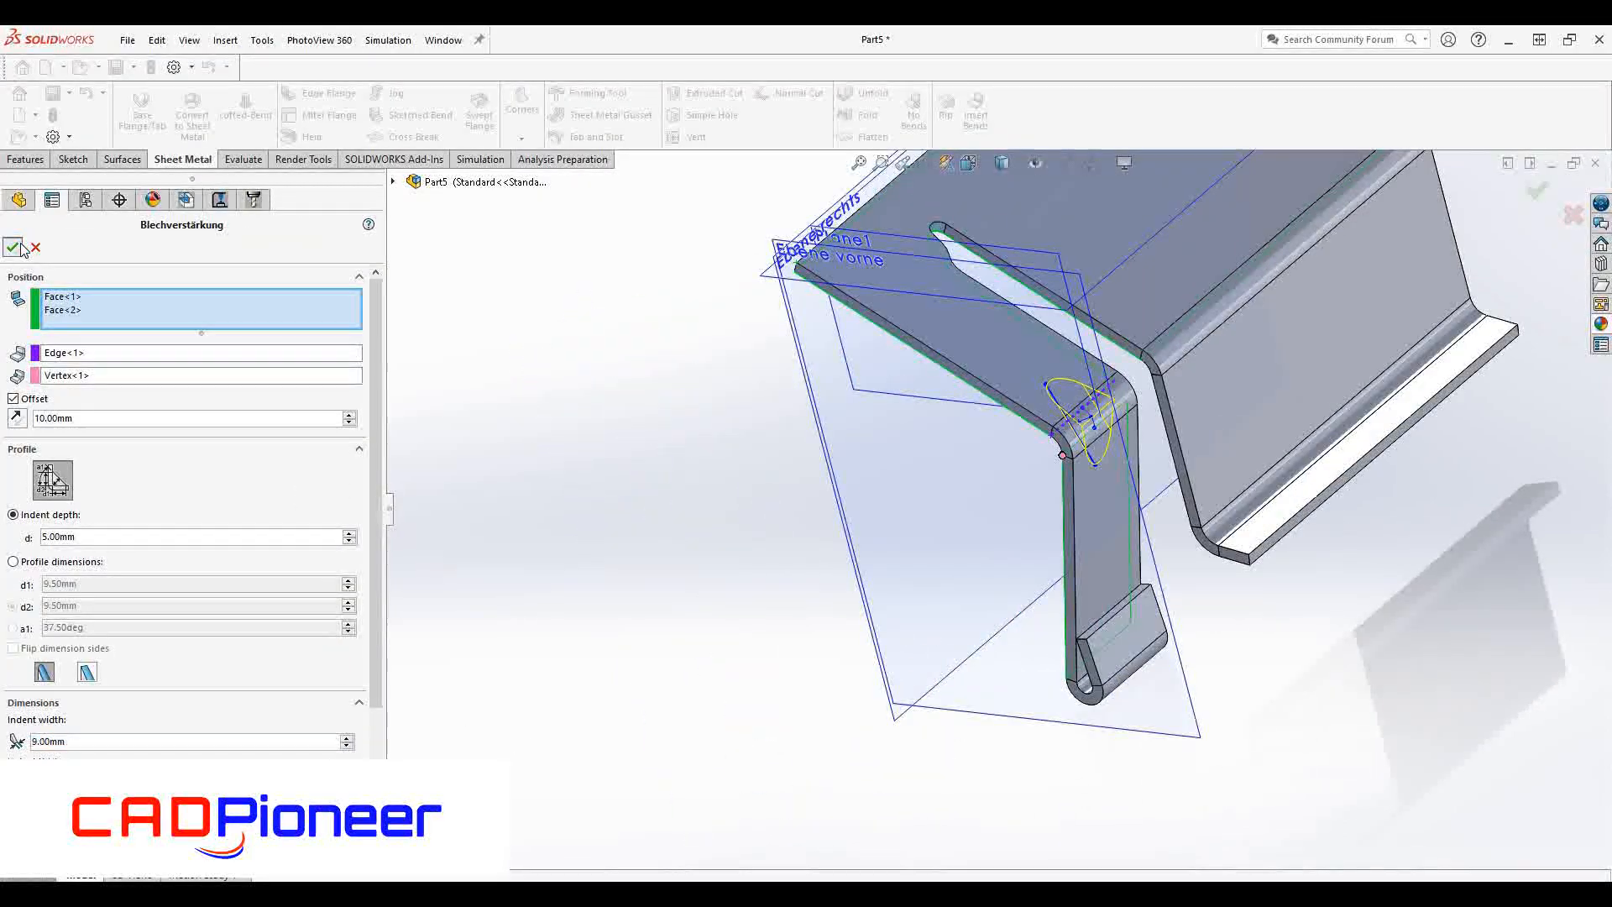
left_click(22, 249)
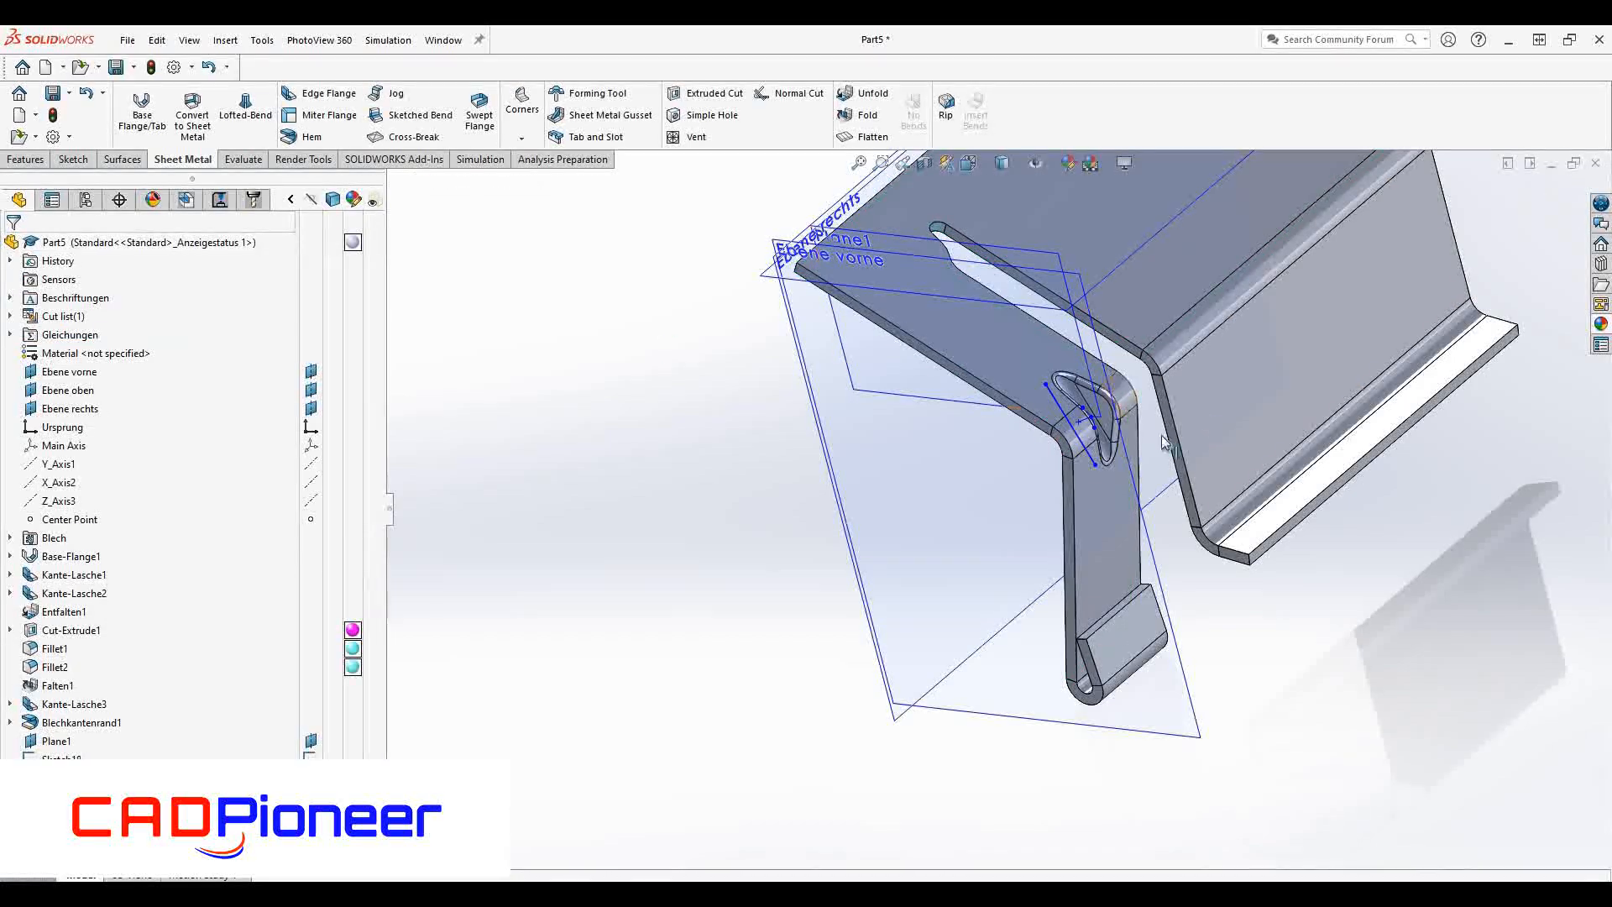
- Unfold the two bends of the wide edge flanges, keeping the large top face fixed
scroll(1183, 446, "up", 3)
middle_click_drag(997, 482, 936, 496)
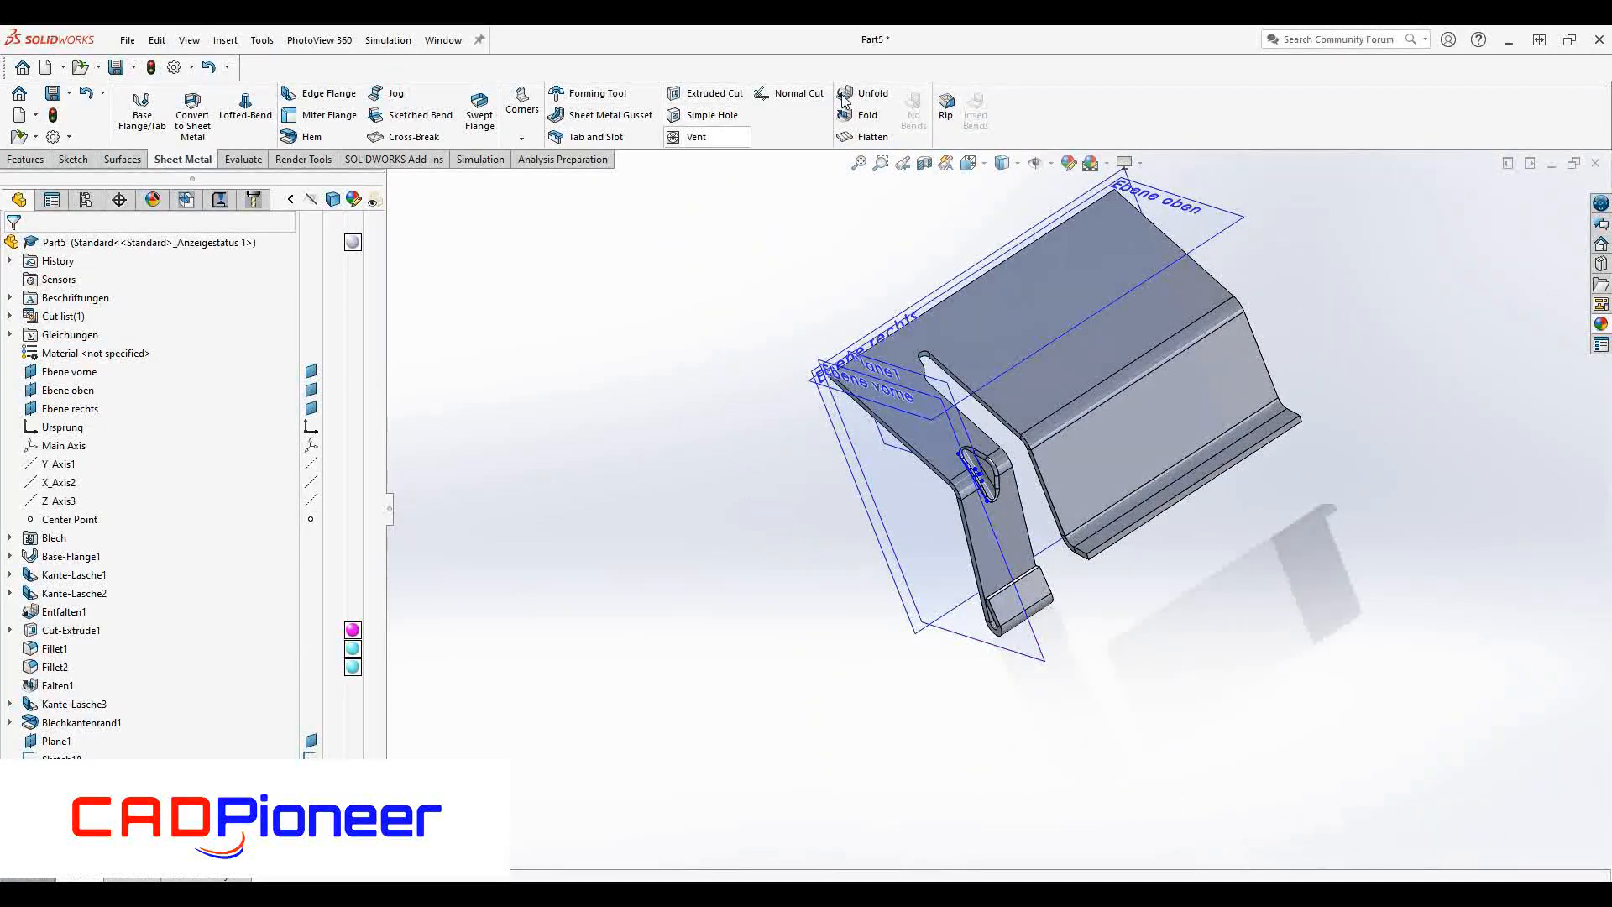
middle_click_drag(1014, 428, 988, 338)
left_click(1012, 330)
middle_click_drag(946, 472, 978, 546)
left_click(1079, 388)
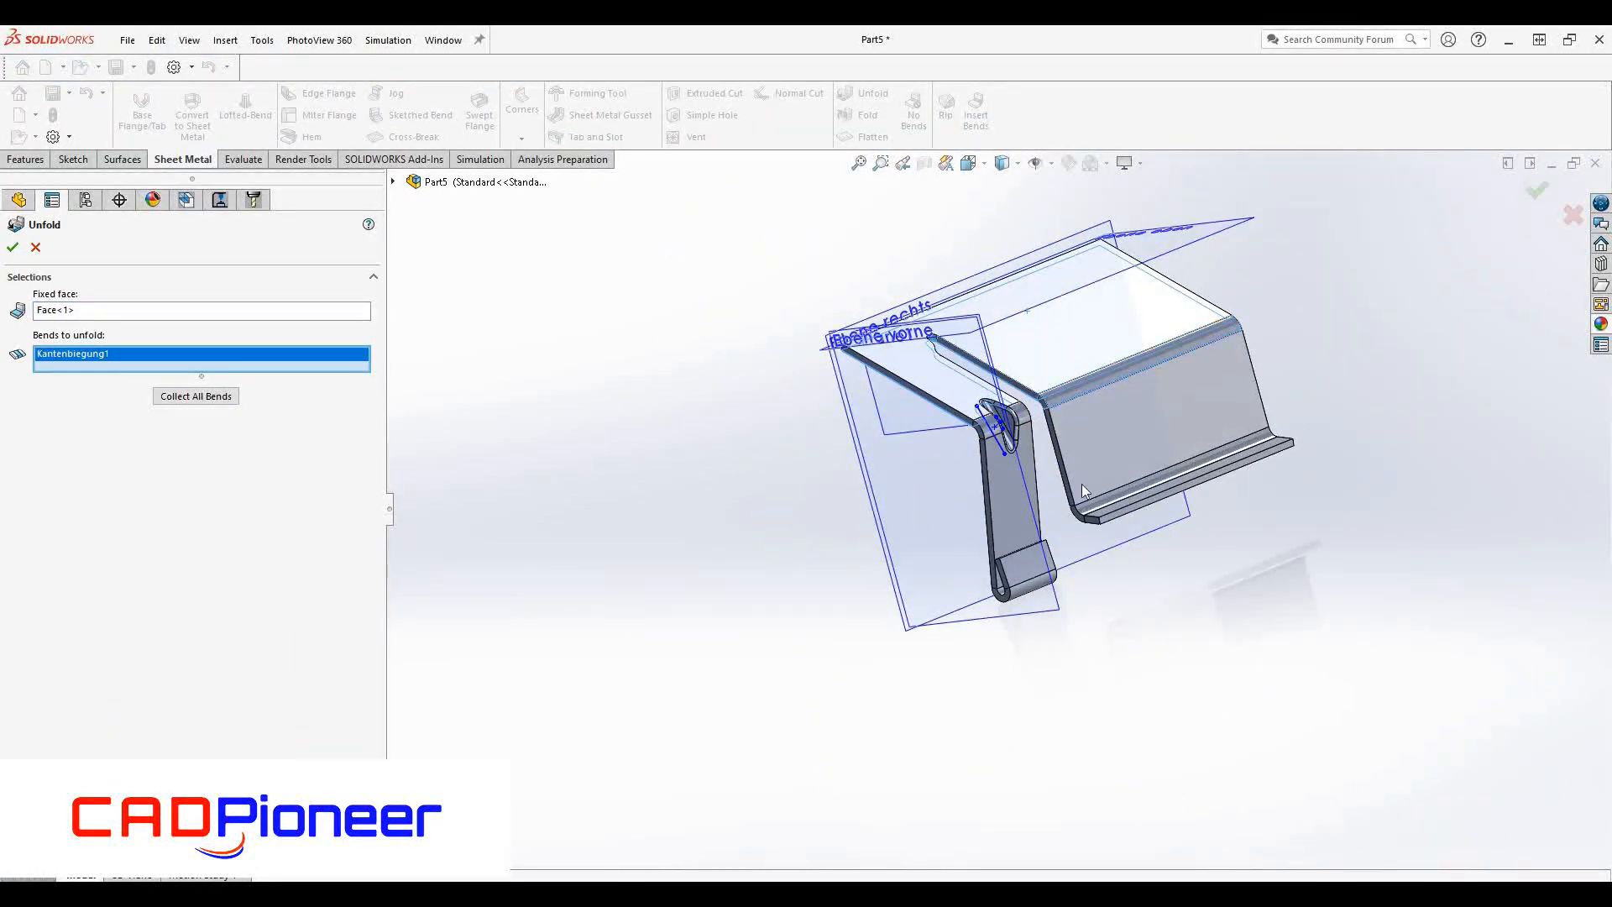
left_click(1099, 501)
left_click(14, 248)
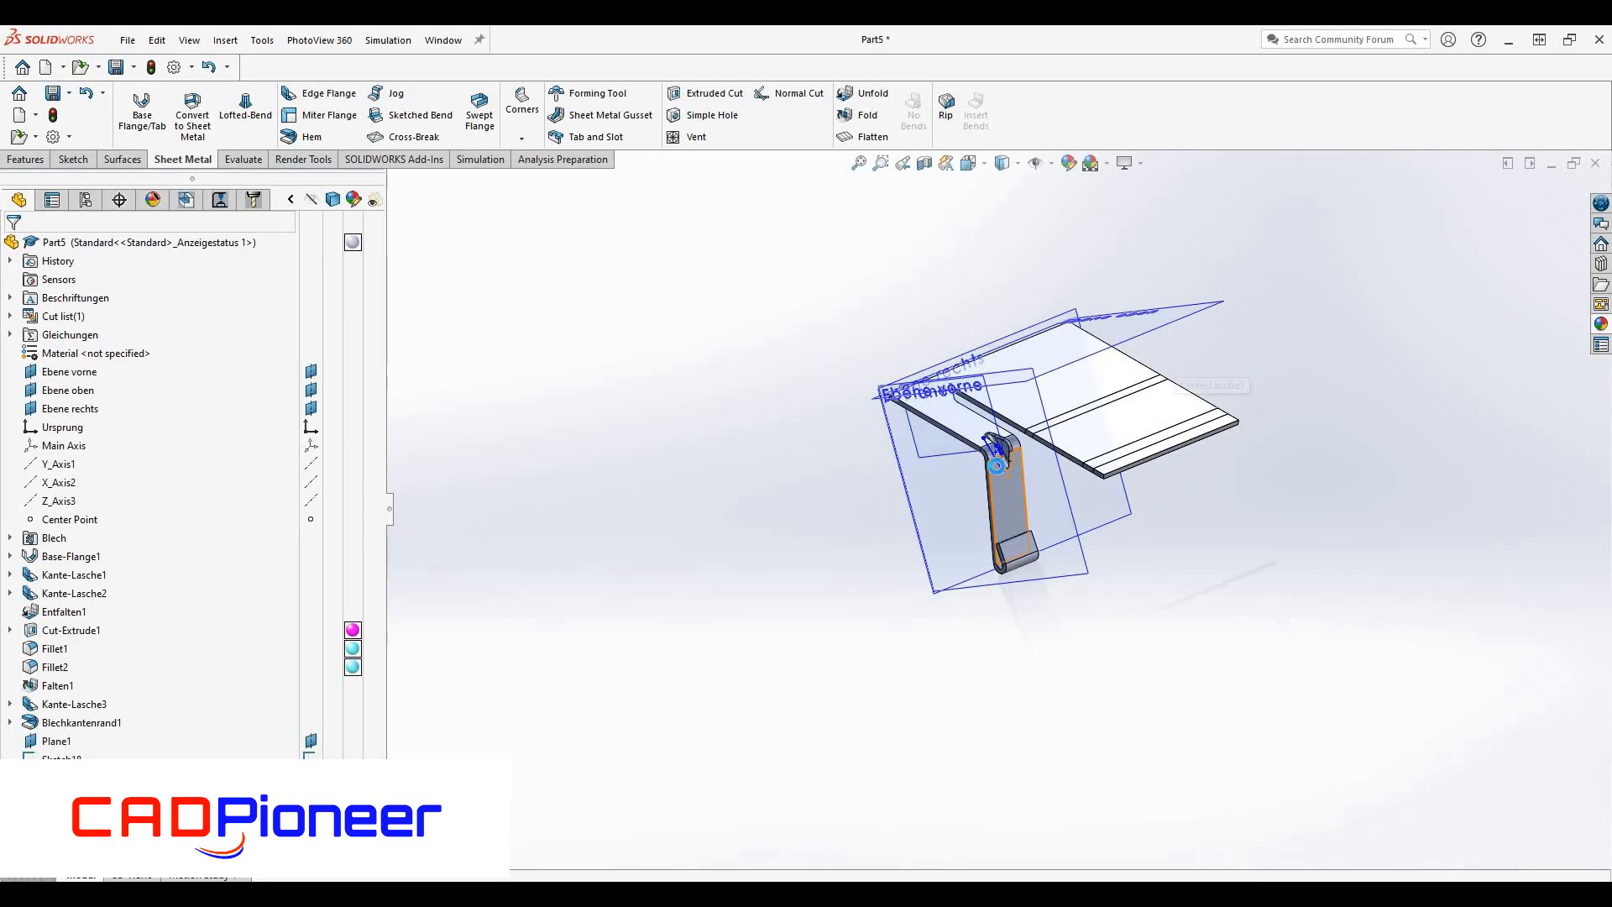
- Sketch a corner rectangle on the large flat face, spanning the first unfolded bend near the slot
left_click(1079, 384)
left_click(1110, 343)
left_click(236, 115)
left_click(270, 137)
left_click_drag(939, 510, 950, 562)
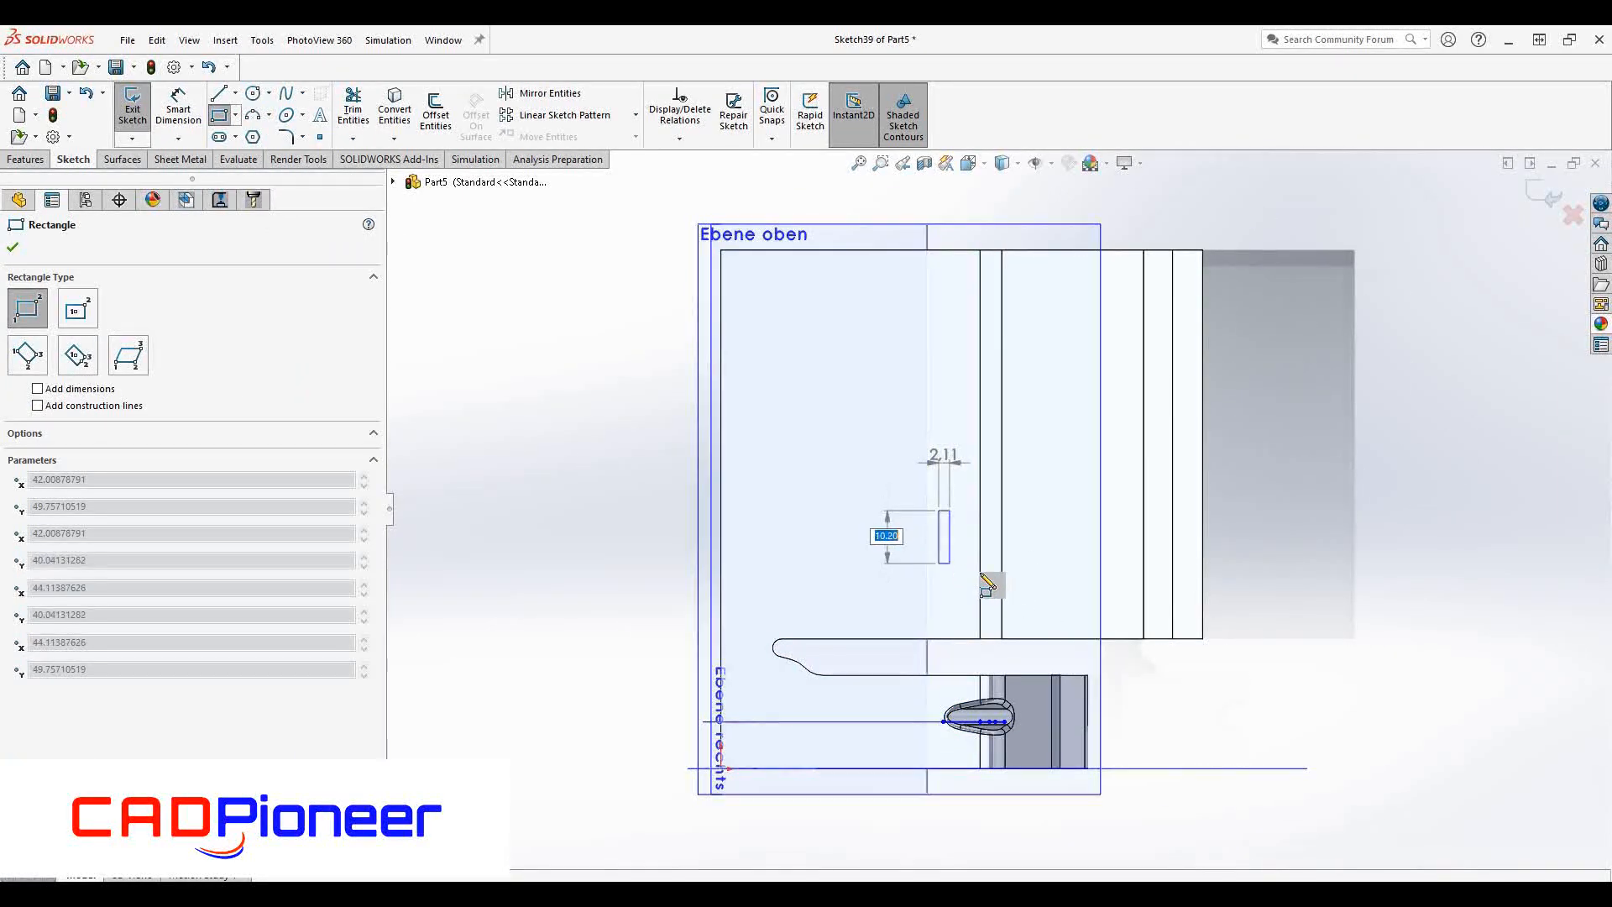
left_click(1048, 583)
- Dimension the rectangle as 20 by 15 mm, 10 mm from the slot edge and 7 mm from the bend line, and pattern two instances
right_click_drag(1029, 550, 974, 467)
left_click(962, 511)
left_click(641, 456)
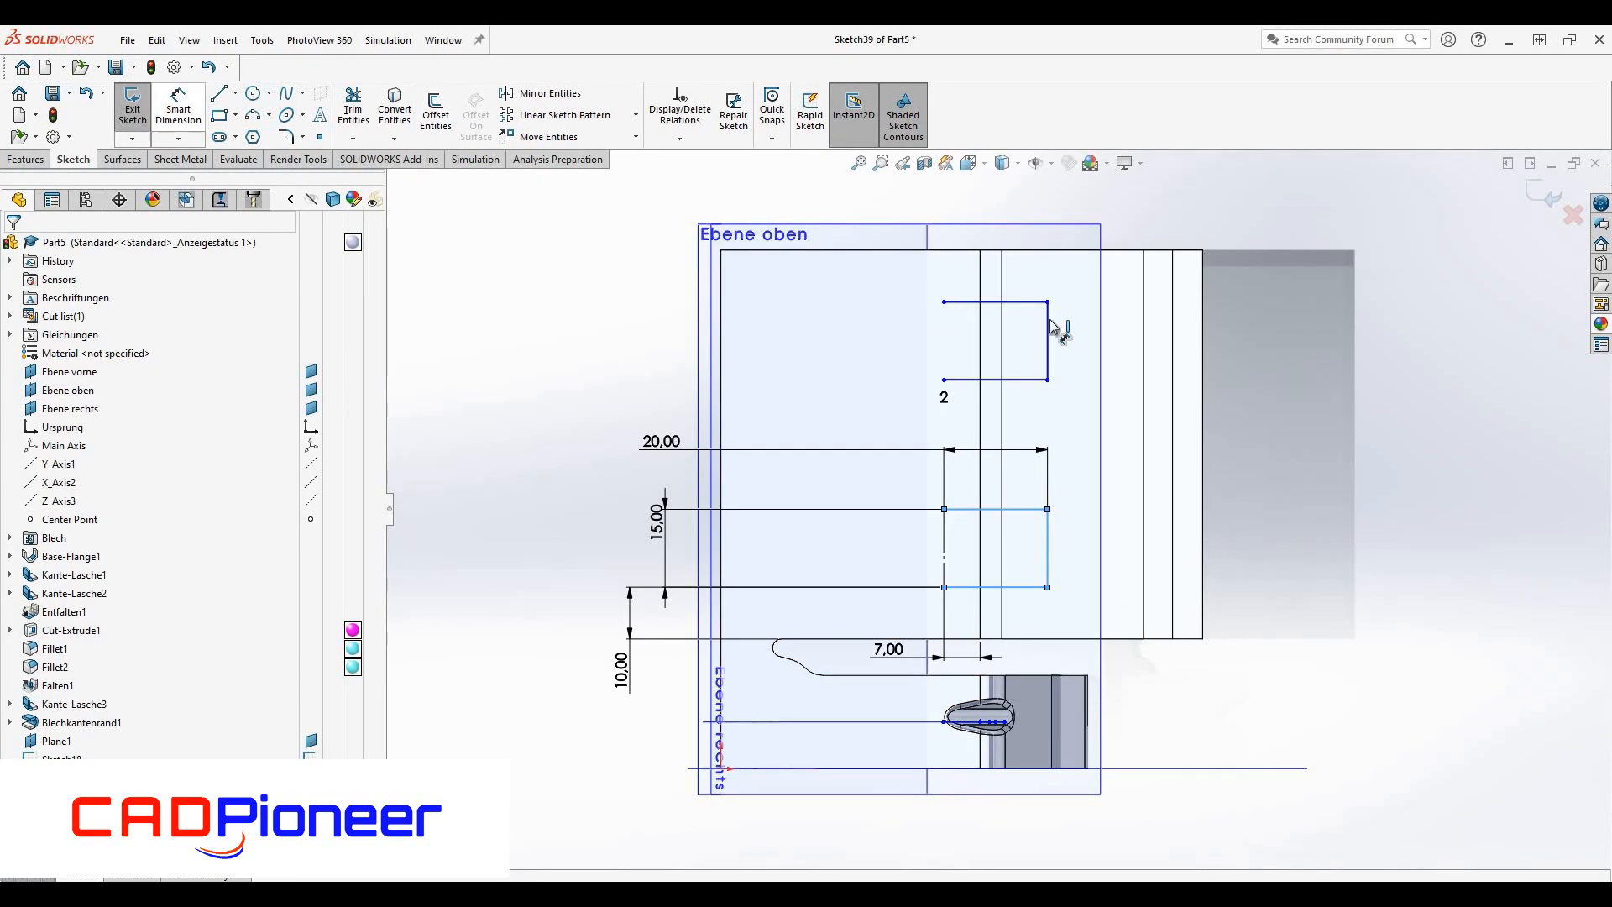
- Try to dimension the outer horizontal line of the patterned rectangle
left_click(1031, 302)
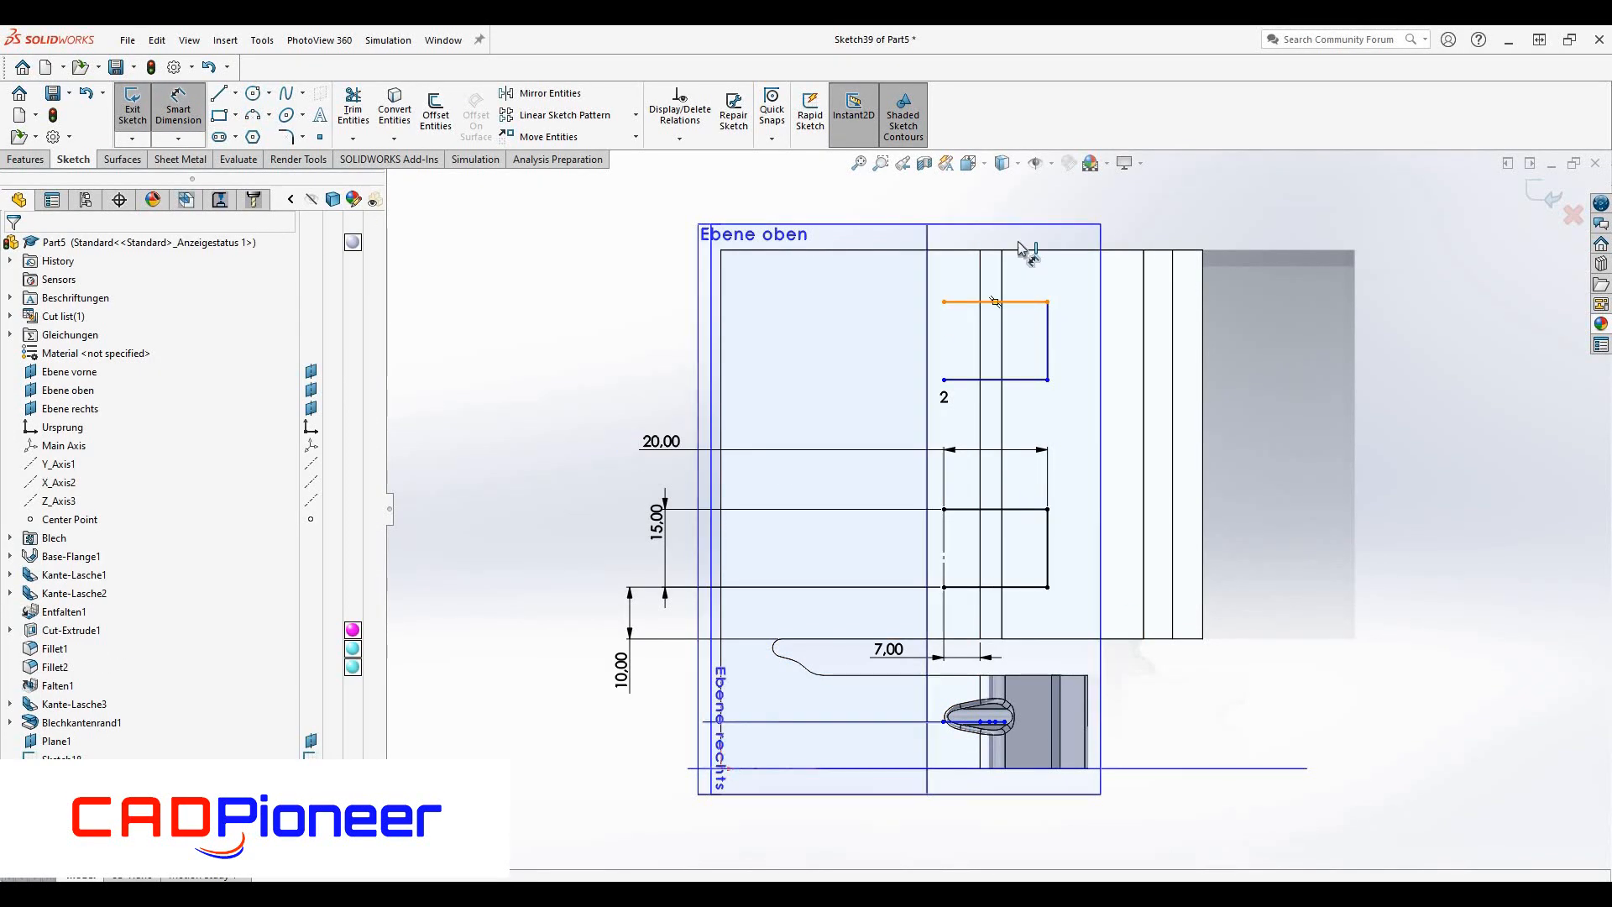
left_click(1013, 196)
left_click(918, 511)
- Close the open side of each of the two rectangles with a vertical line and exit the sketch
right_click_drag(1060, 551, 997, 555)
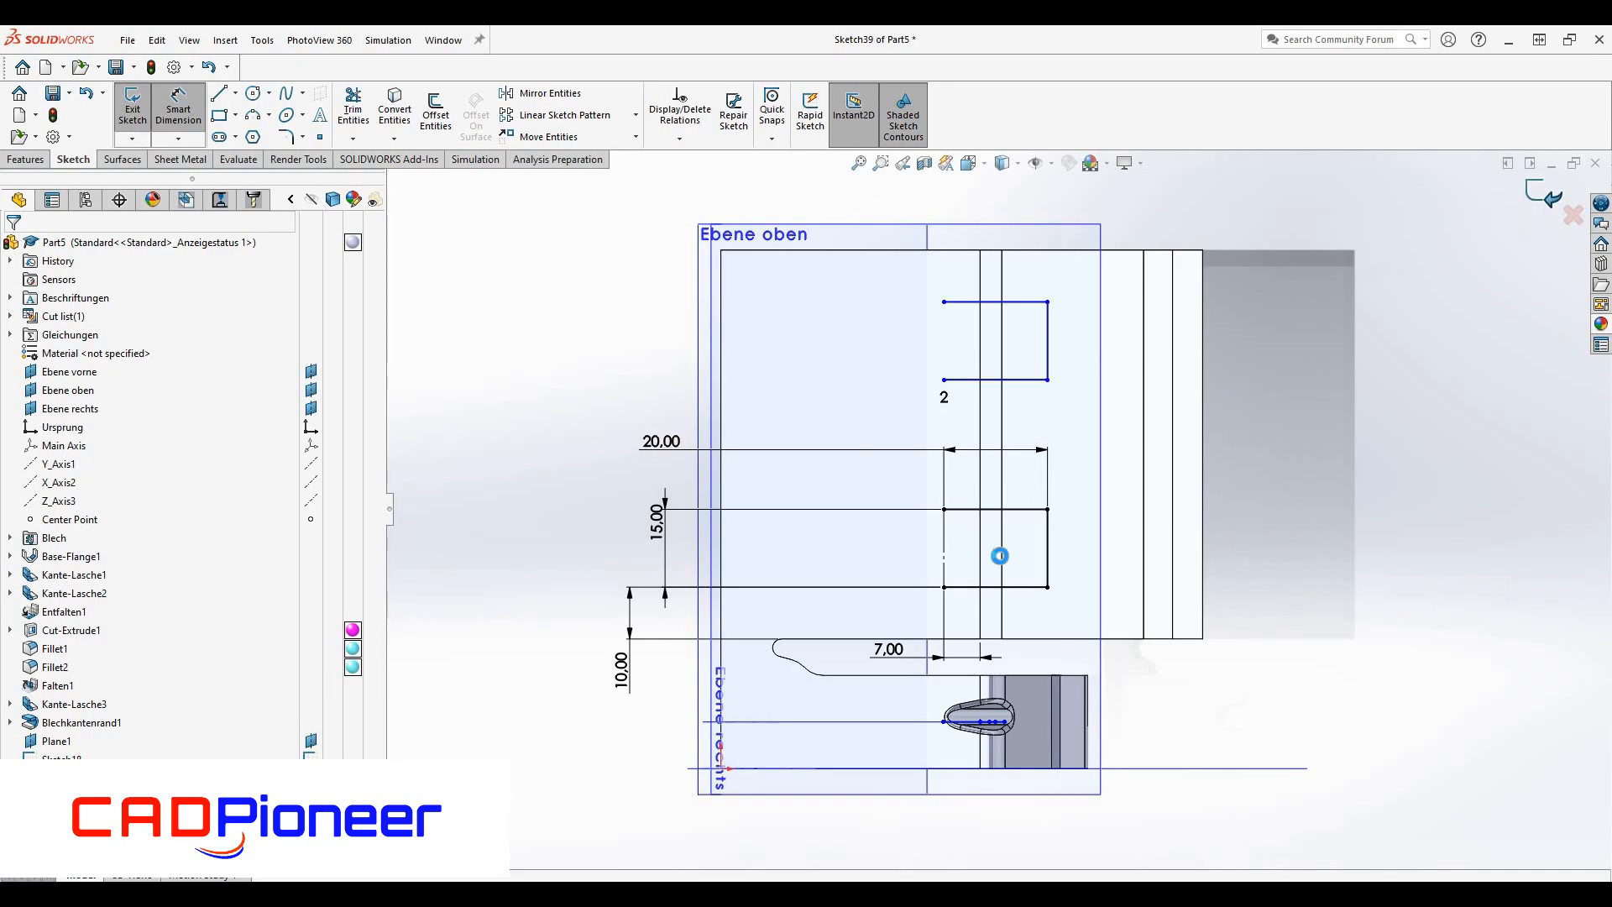
left_click(943, 302)
left_click(944, 379)
left_click(944, 509)
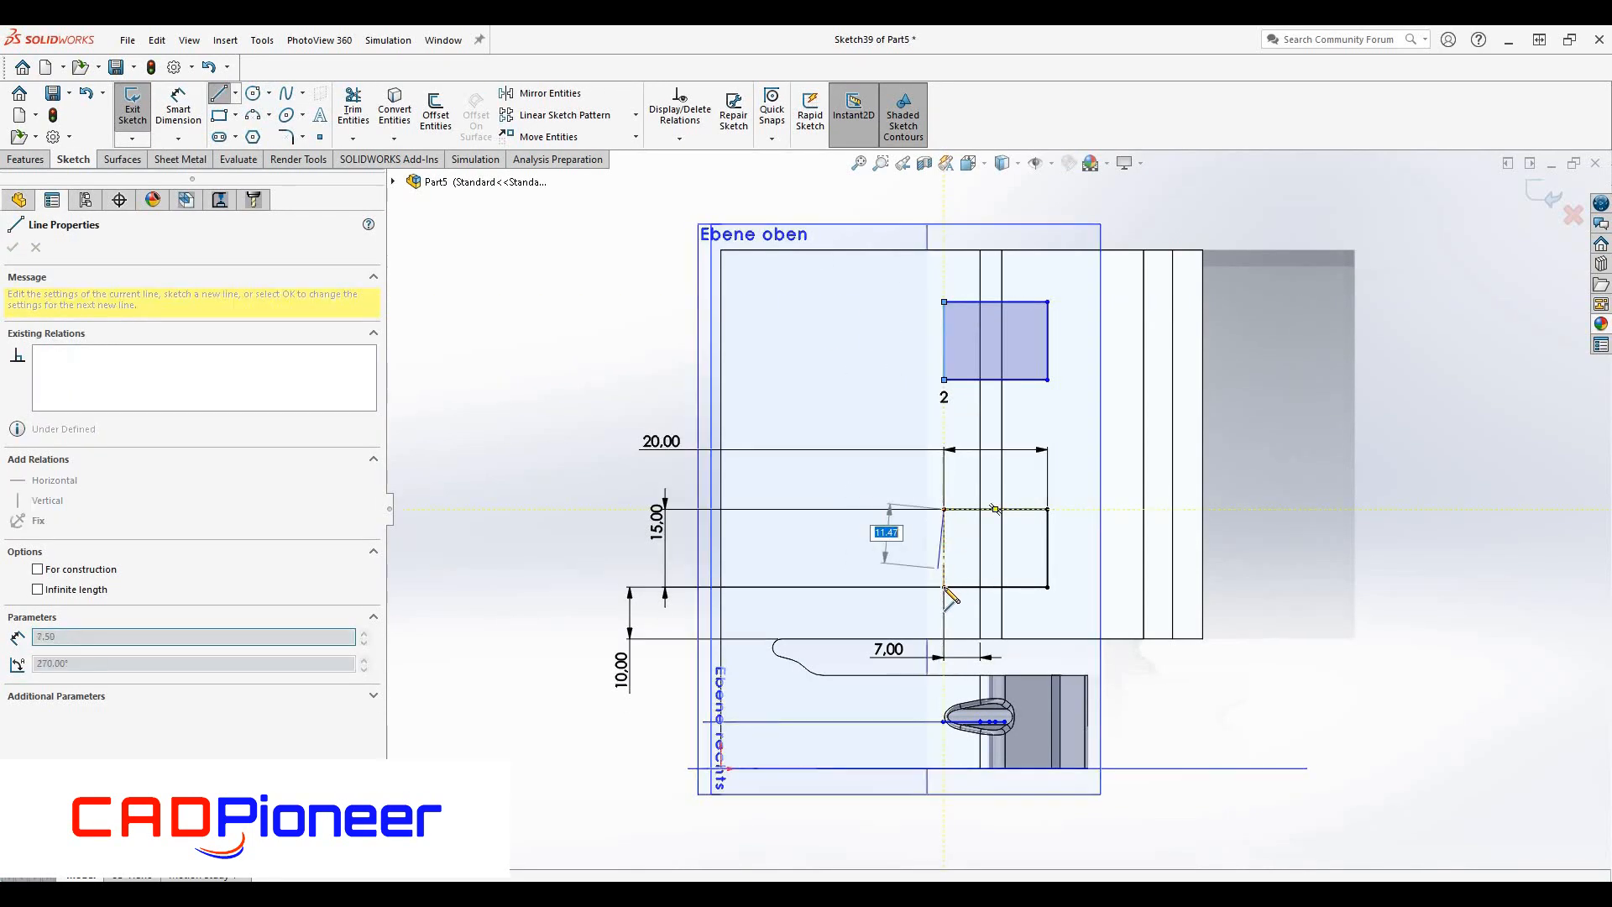
left_click(943, 587)
left_click(1543, 195)
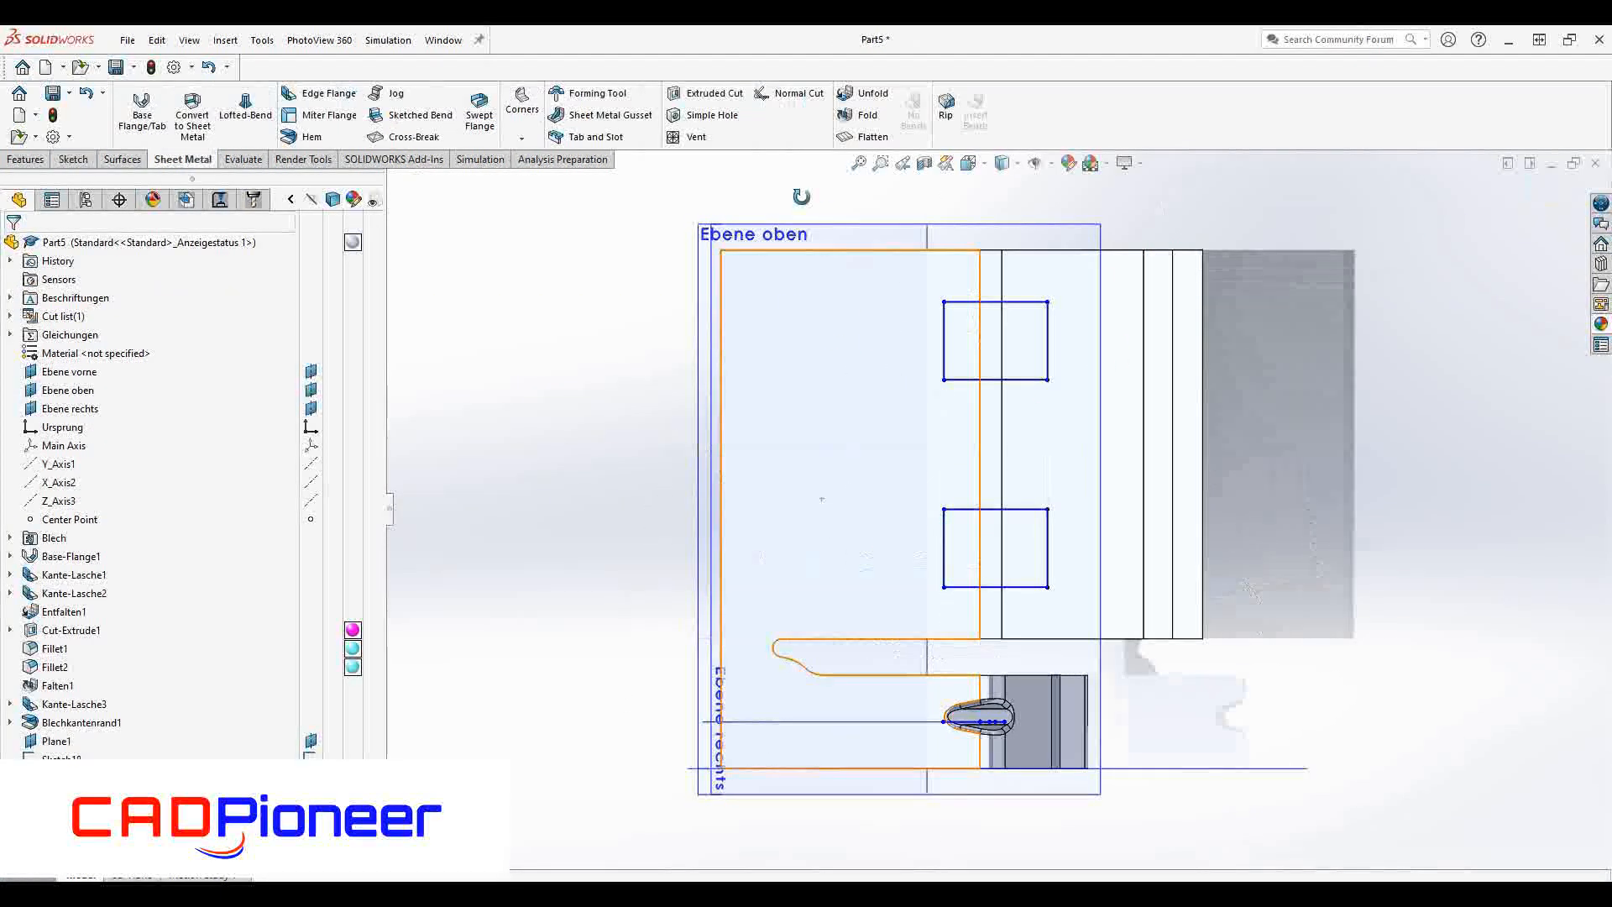
- Extrude-cut both sketched rectangles through the sheet, linked to the thickness with Normal cut enabled
left_click(716, 95)
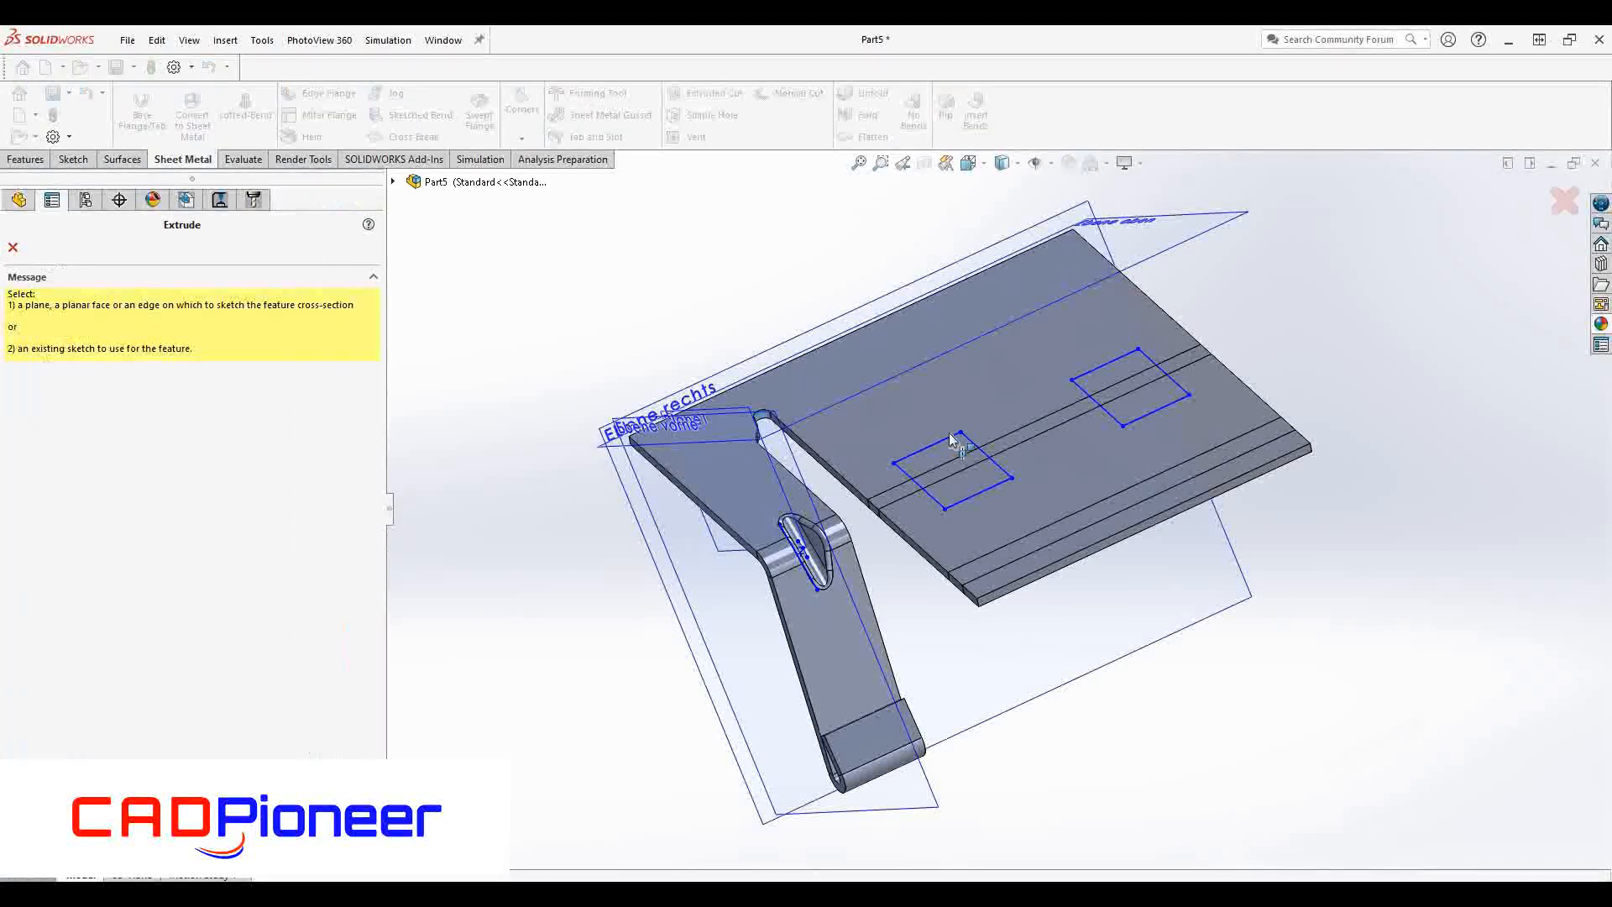
left_click(949, 431)
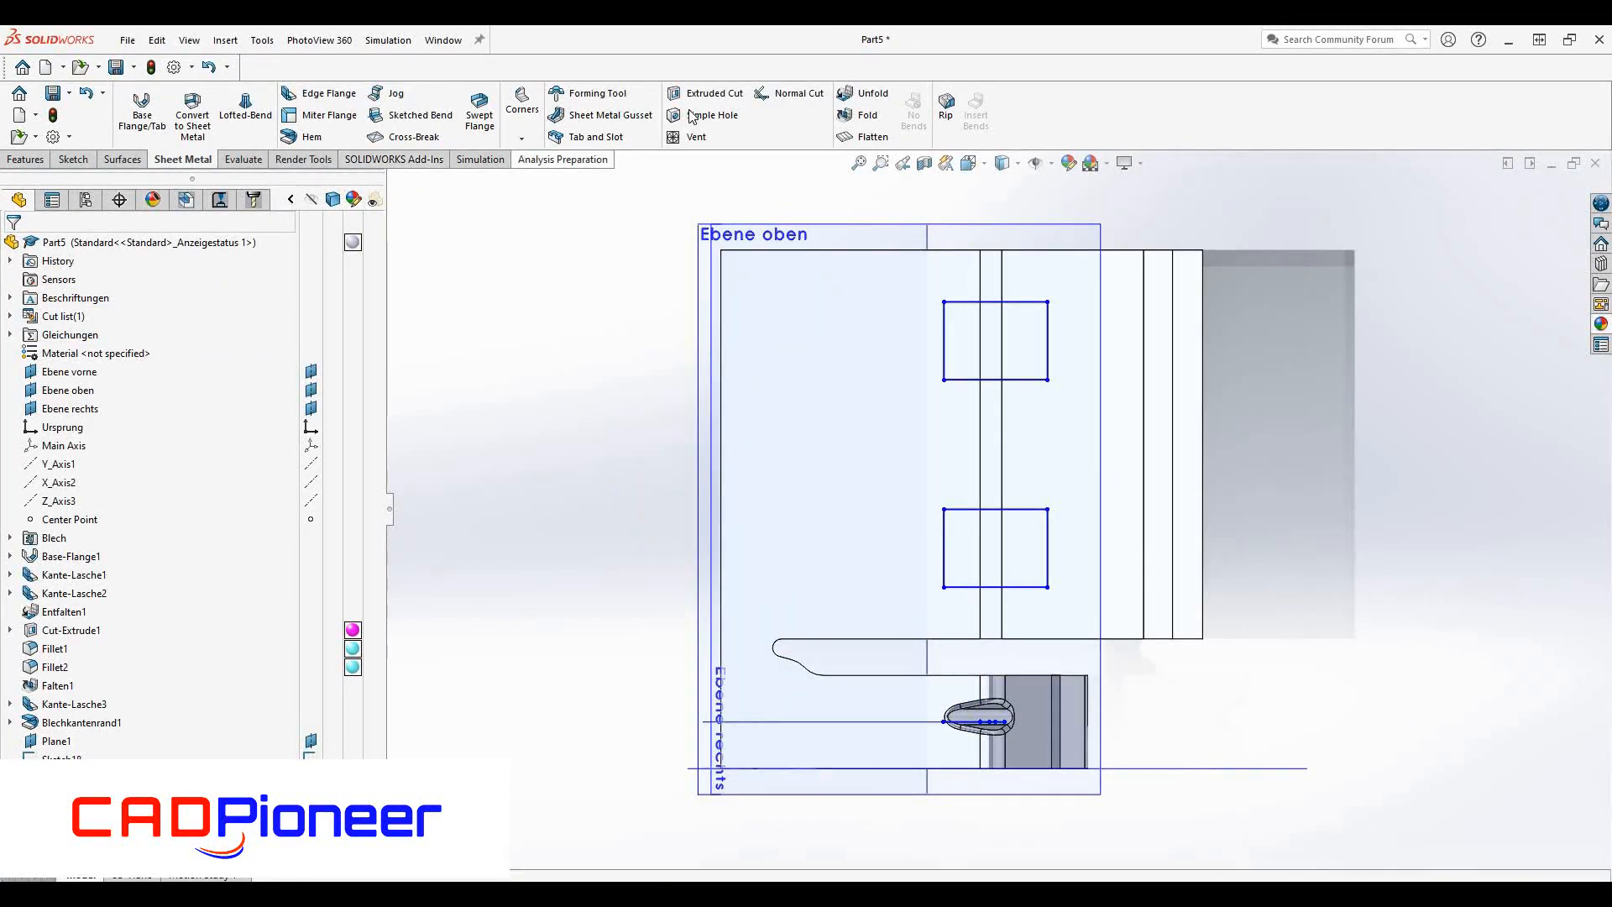
left_click(705, 95)
left_click(969, 380)
left_click(275, 539)
left_click(970, 540)
middle_click_drag(877, 348, 806, 265)
left_click(981, 479)
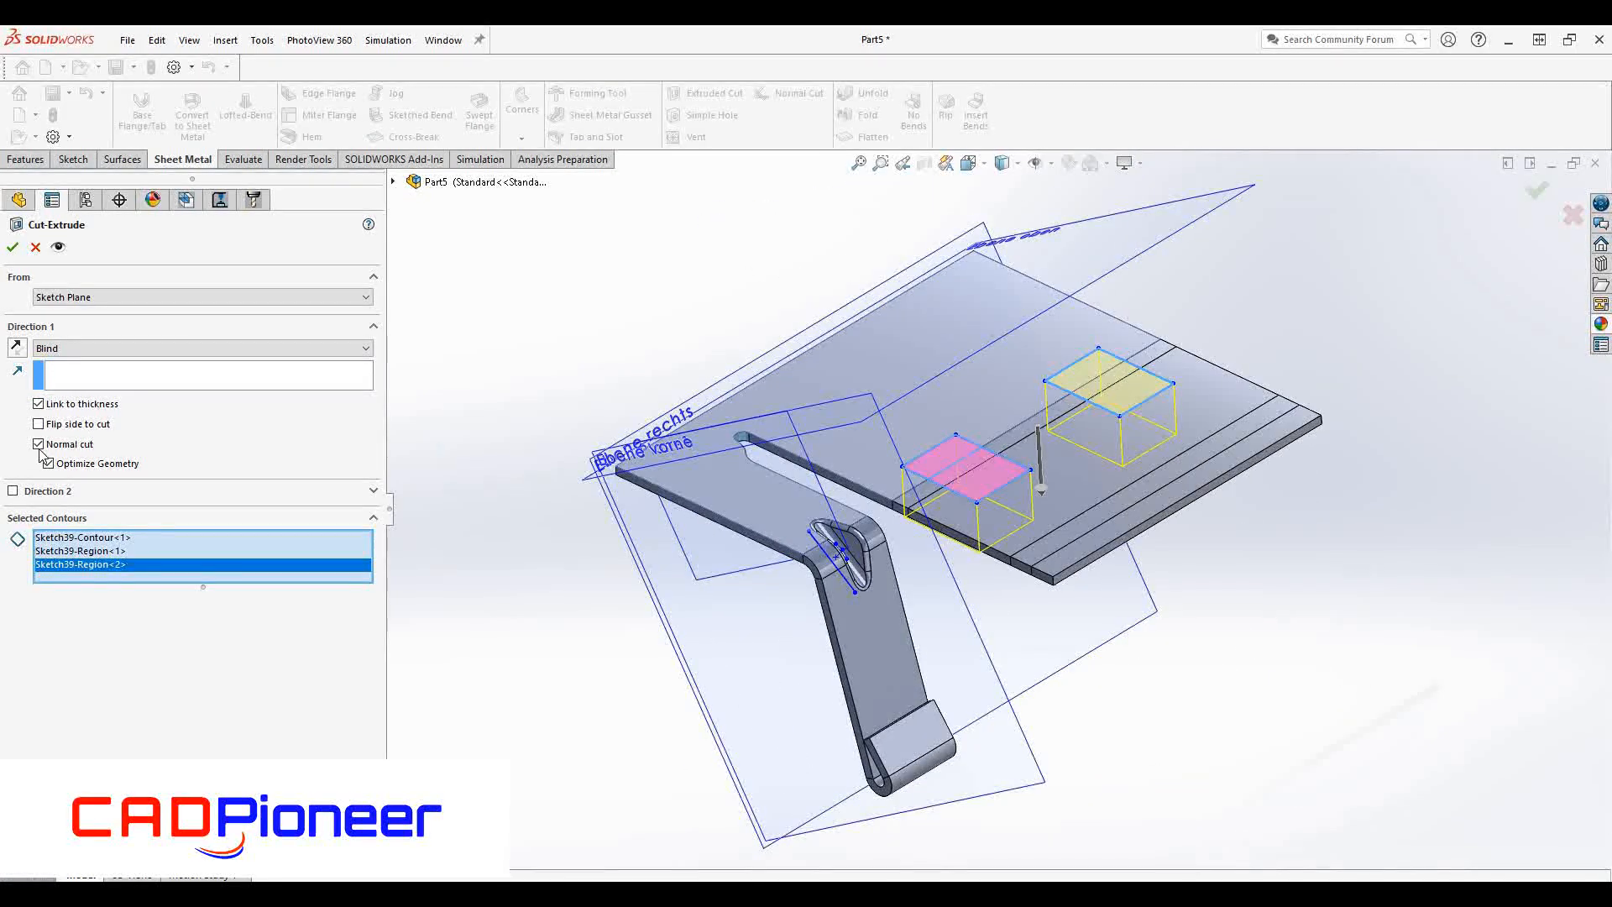
left_click(13, 247)
- Fold both unfolded bends of the plate back to their bent state
scroll(965, 467, "up", 2)
scroll(965, 467, "down", 4)
middle_click_drag(965, 468, 1008, 574)
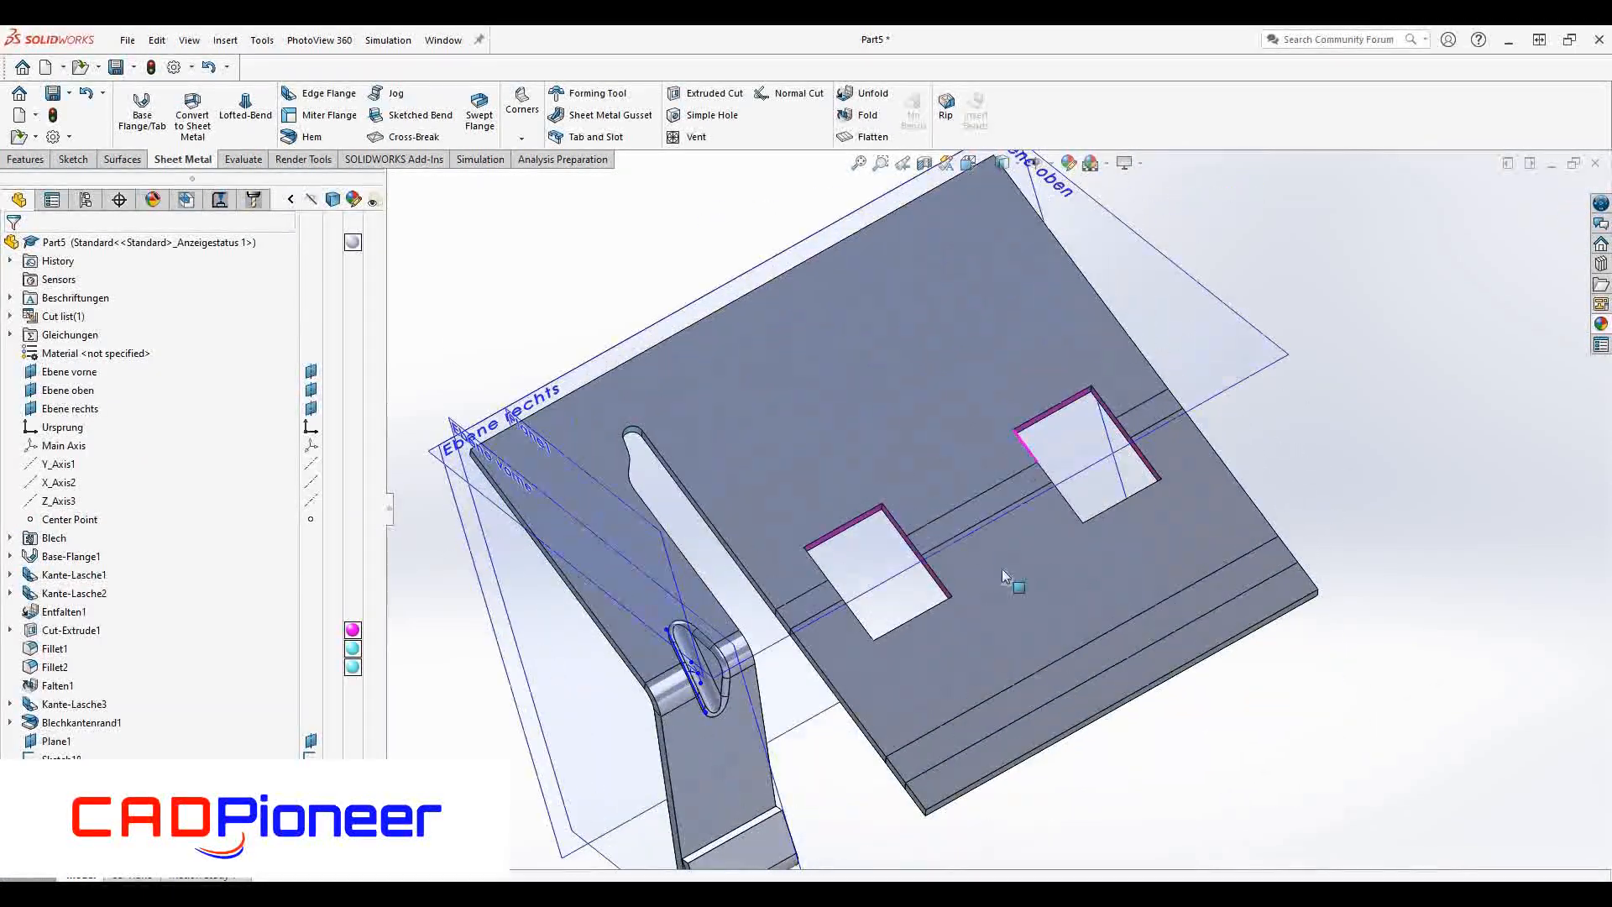
left_click(867, 117)
middle_click_drag(802, 623, 847, 576)
left_click(847, 576)
left_click(989, 695)
left_click(13, 247)
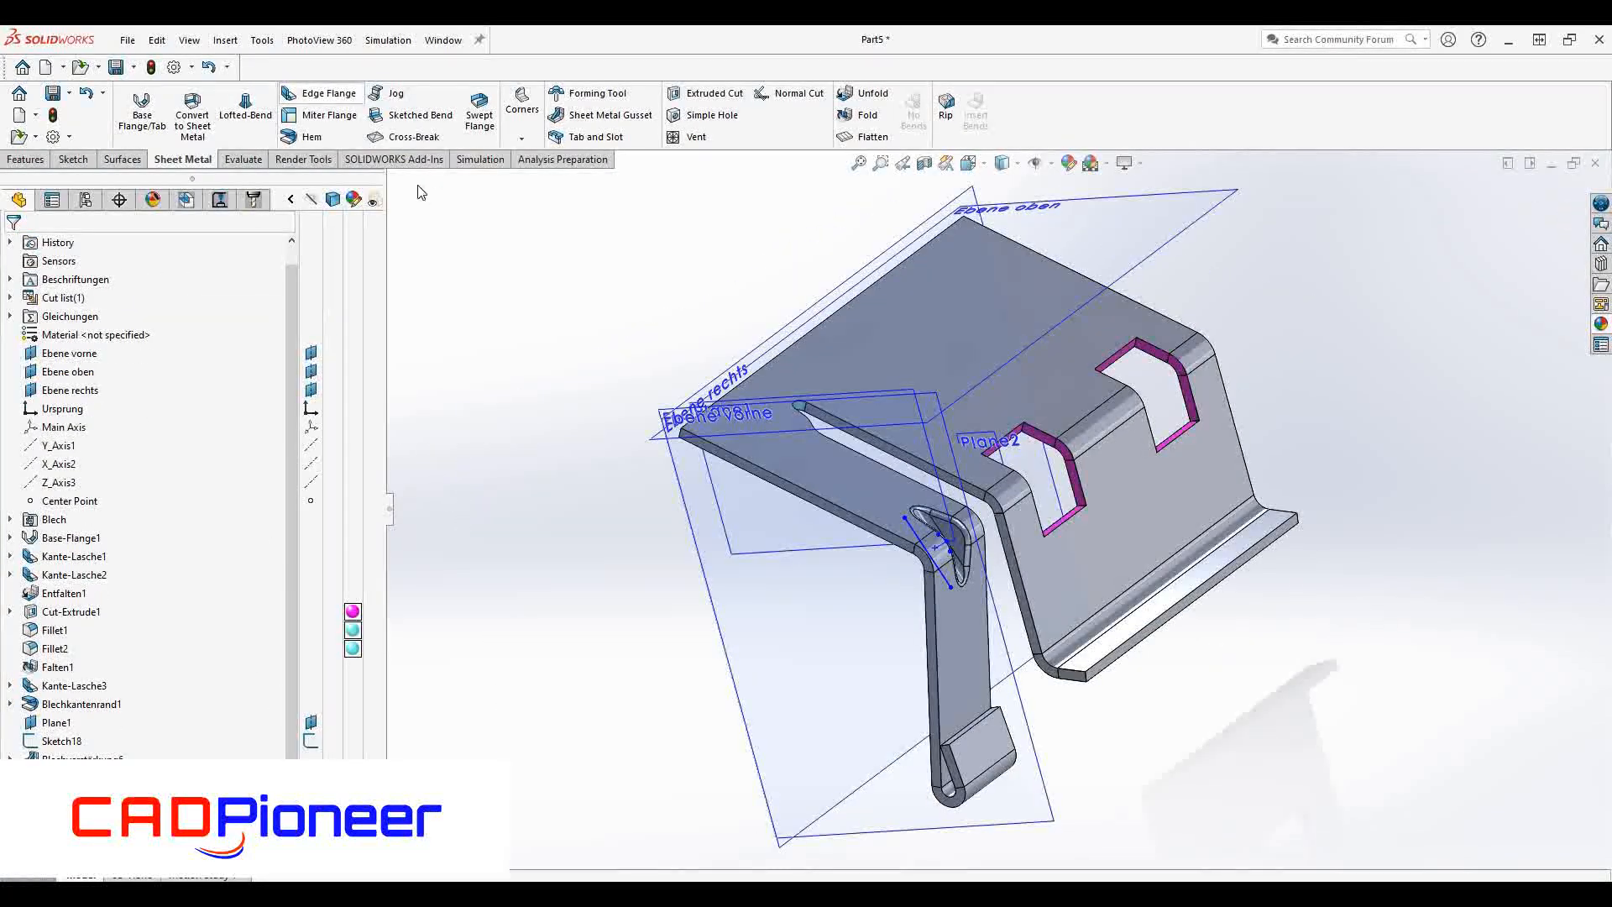
- Start an edge flange on the flat-face edge of the cutout nearest the slot and inset its profile 2 mm from each side
left_click(319, 93)
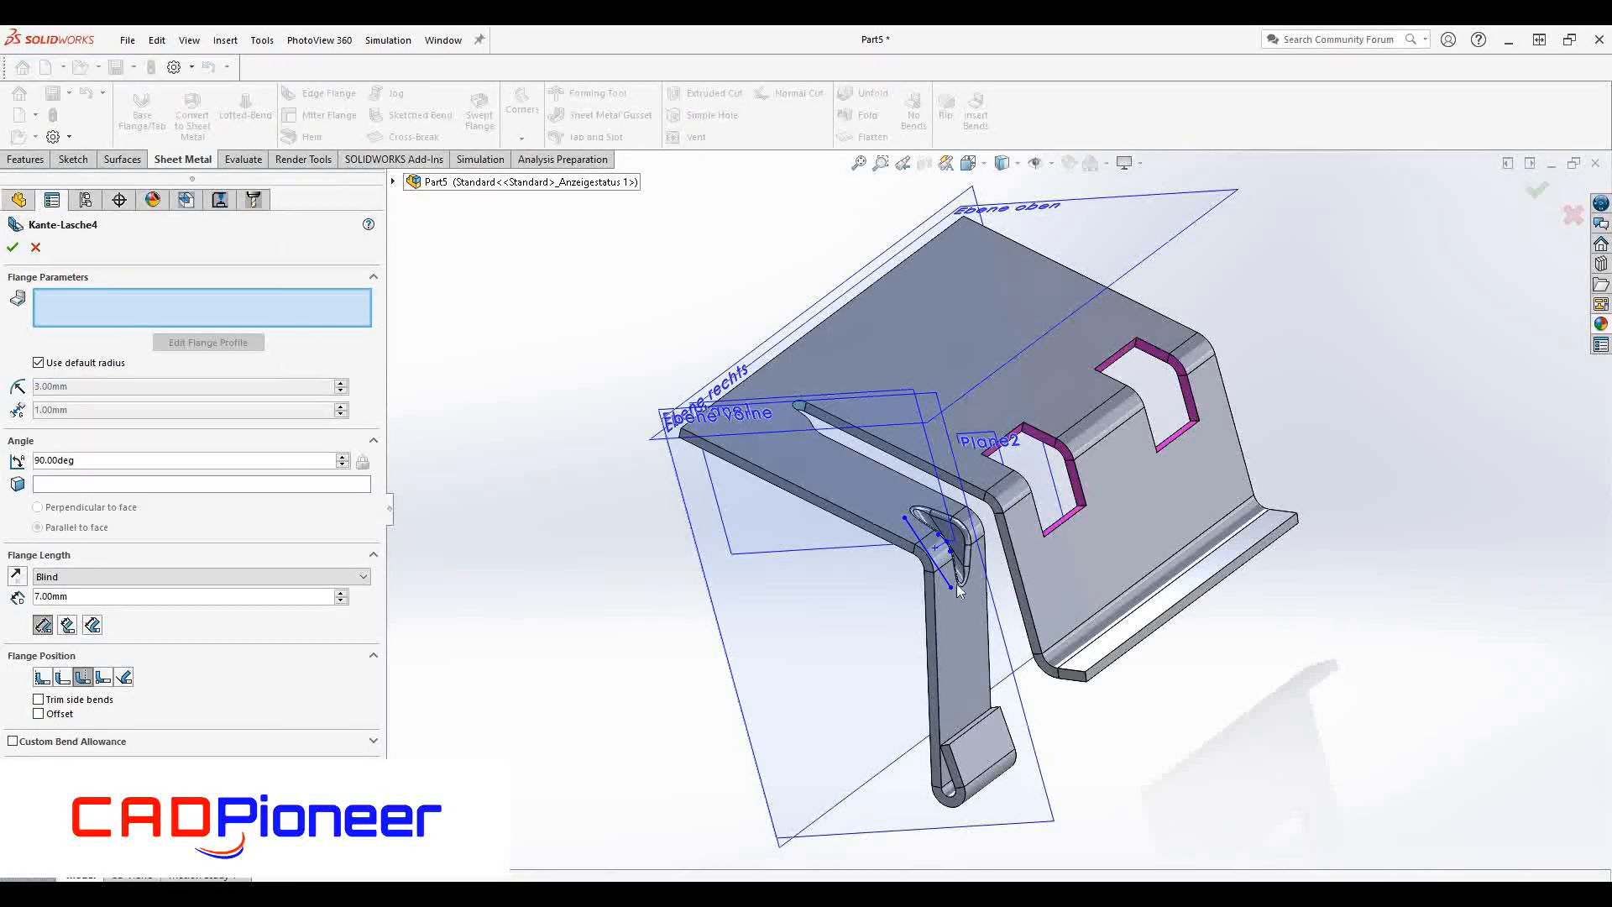
left_click(1023, 456)
left_click(1044, 518)
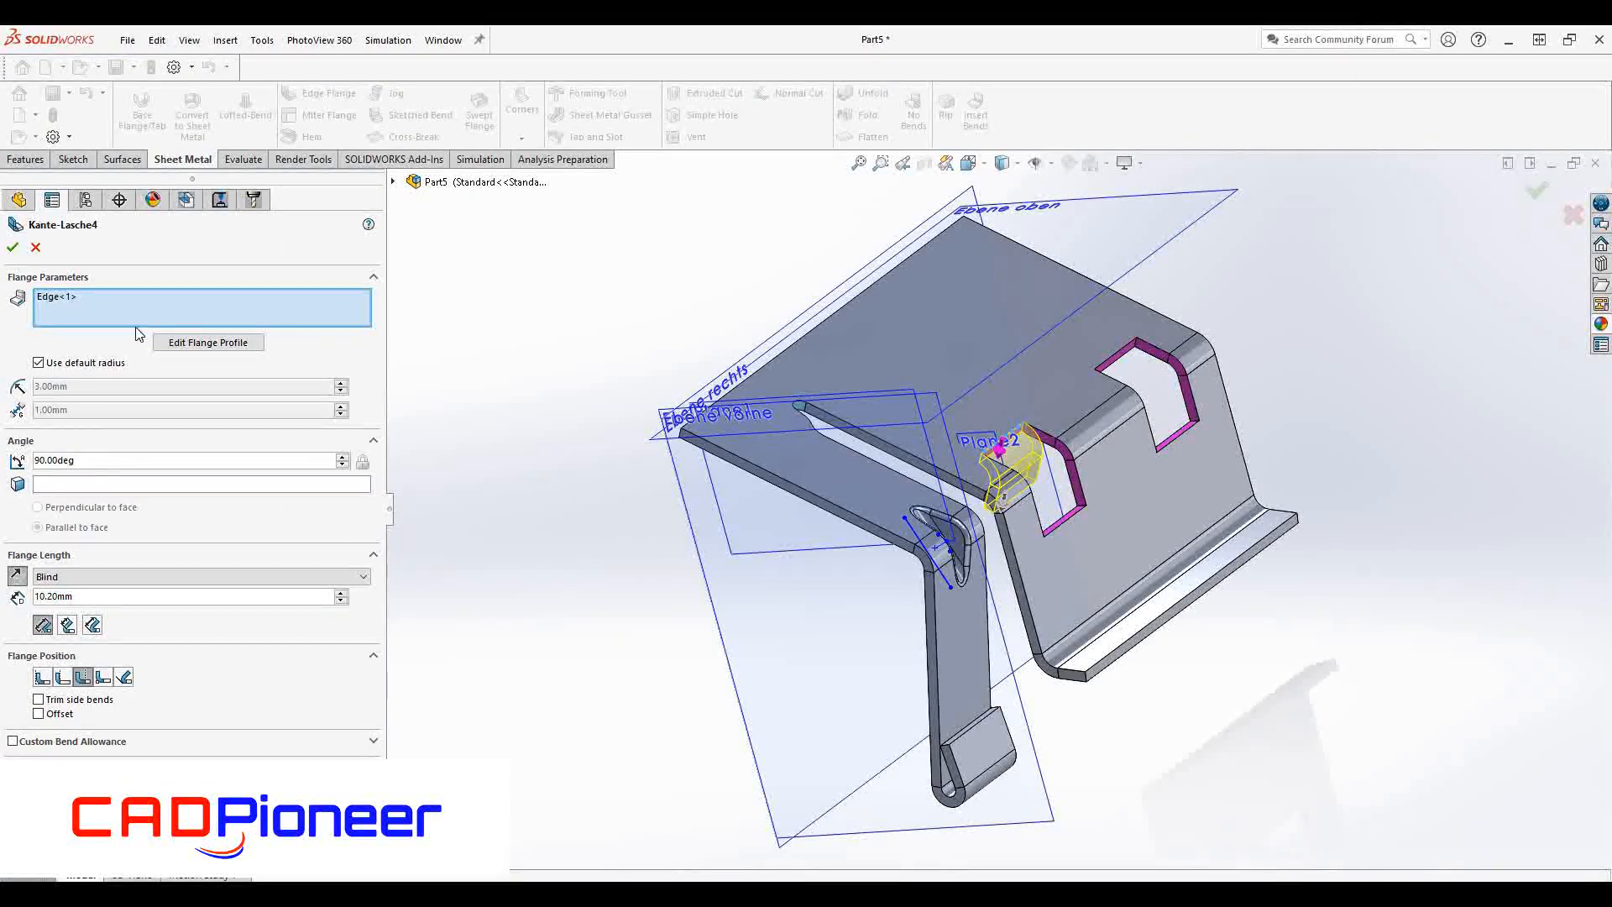
left_click(199, 343)
left_click(983, 584)
left_click_drag(914, 582, 928, 578)
left_click(660, 278)
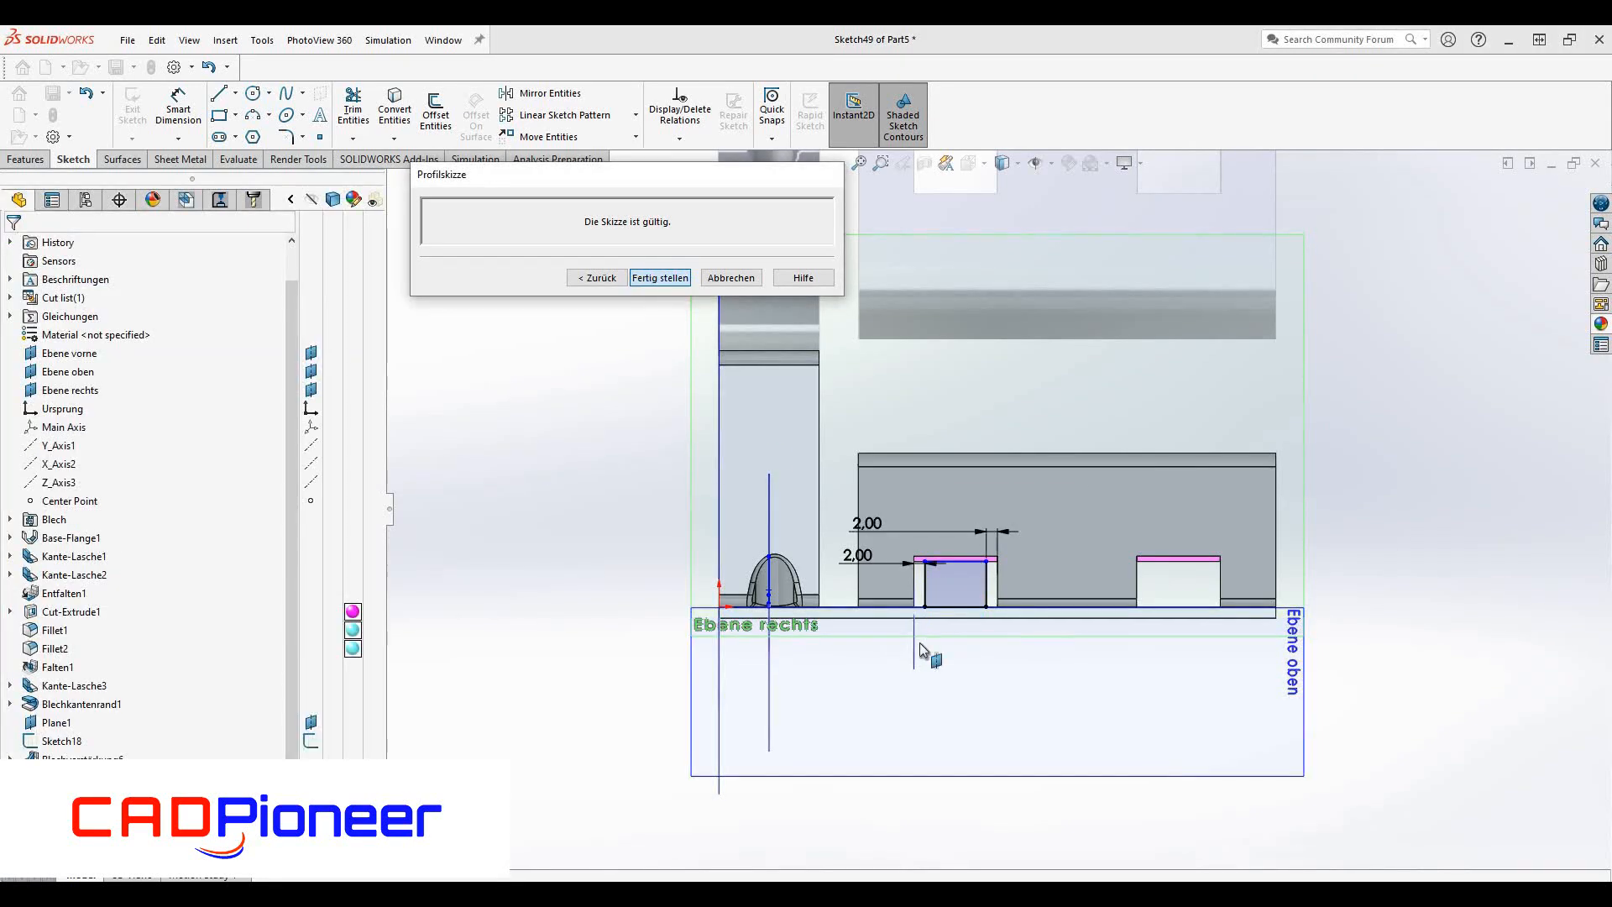
- Give the first cutout's flange a 2 mm bend radius and a custom K-Factor of 0.5, then create it
mouse_move(924, 652)
middle_mouse_down()
mouse_move(1033, 338)
mouse_move(963, 634)
mouse_move(999, 587)
mouse_move(984, 628)
middle_mouse_up()
scroll(965, 530, "down", 2)
left_click(955, 516)
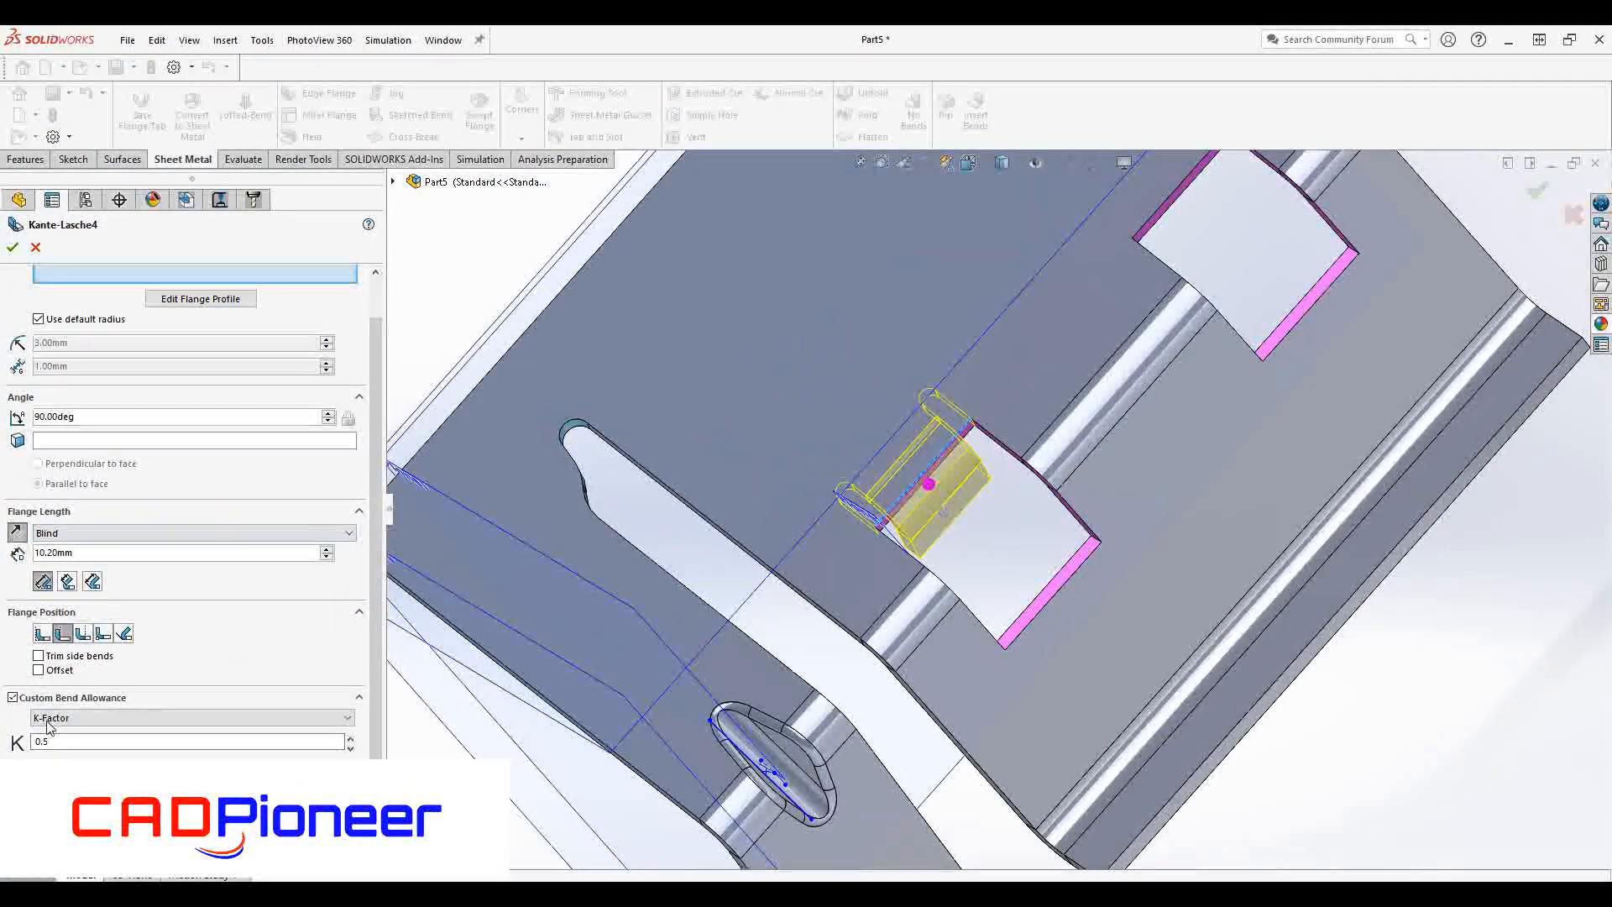
type("2")
key("Return")
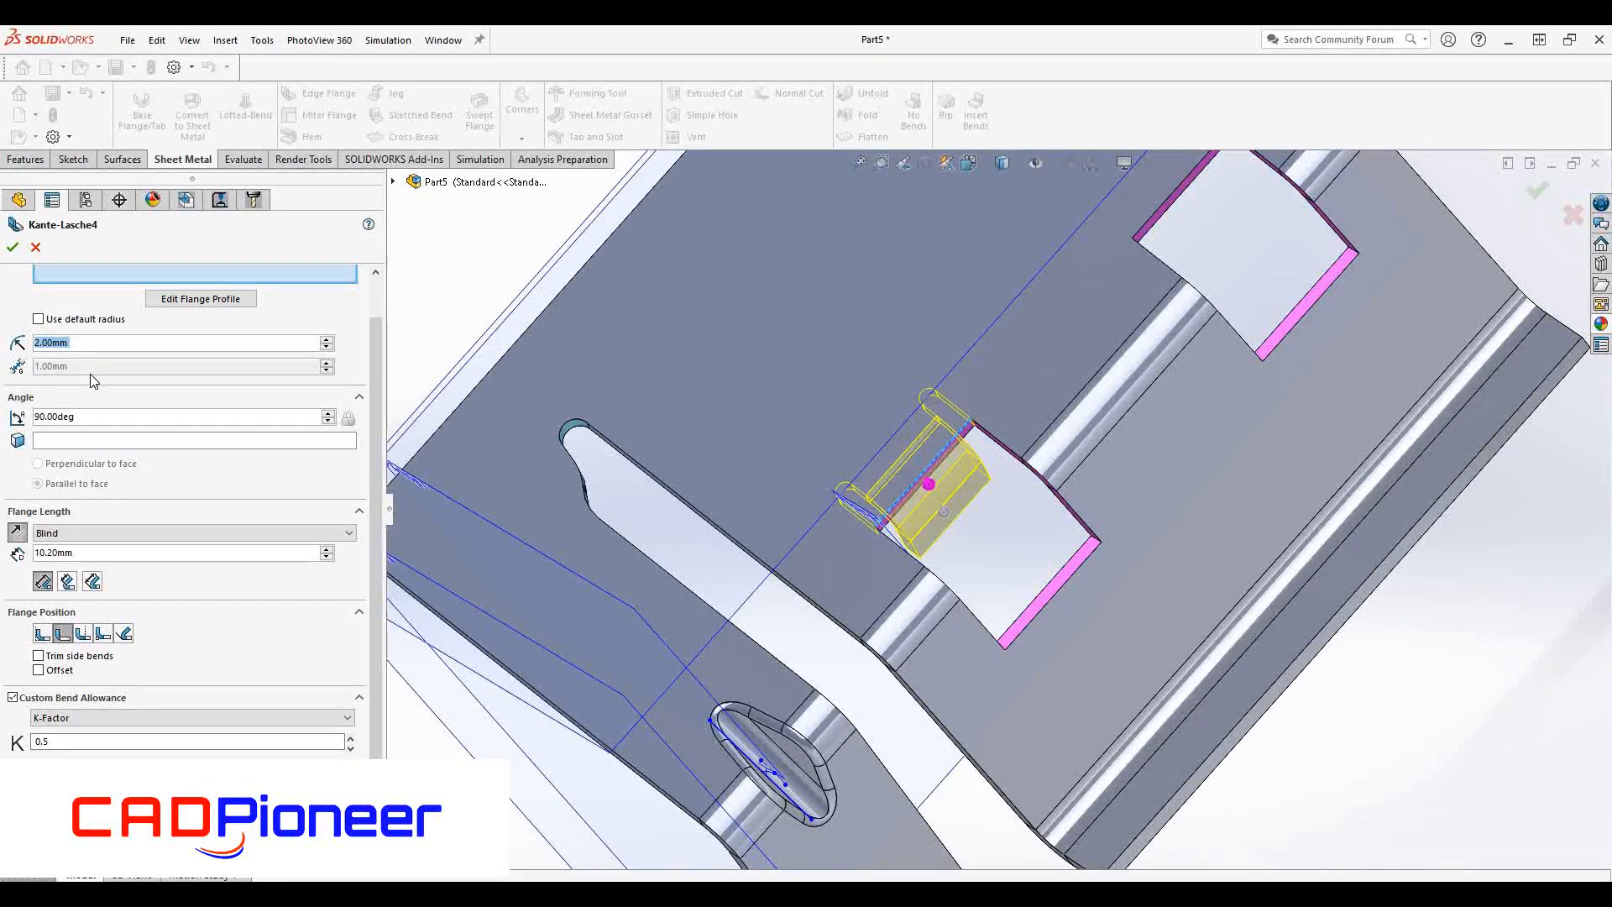
left_click(12, 246)
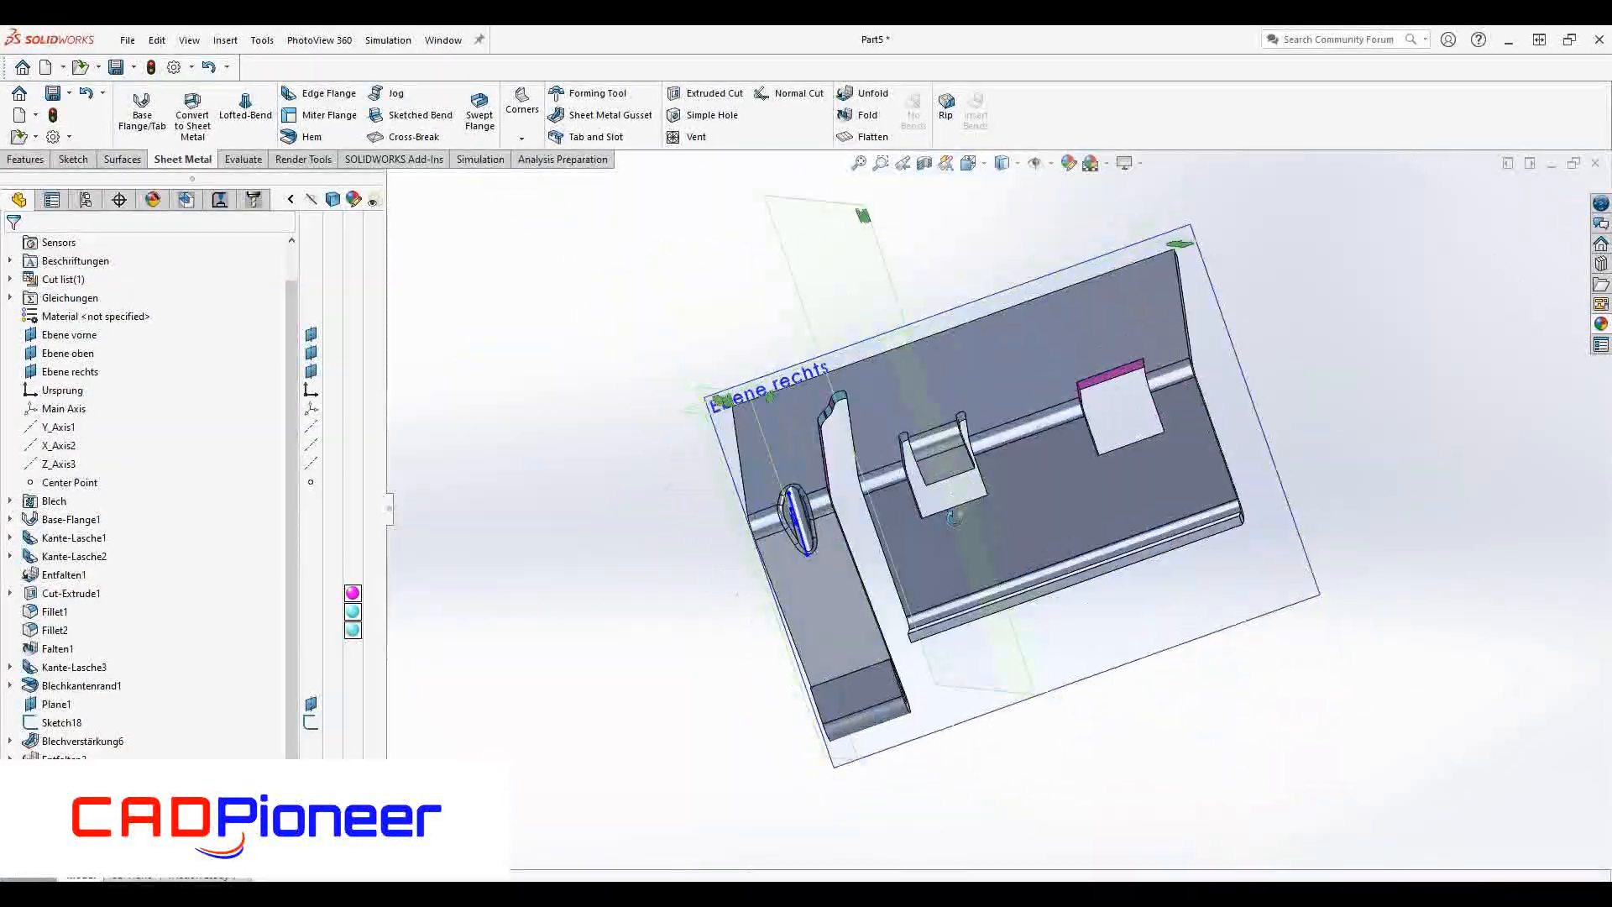
- Add a 10 mm edge flange on the matching edge of the second cutout, with its profile inset 2 mm from each side
middle_click_drag(882, 540, 767, 520)
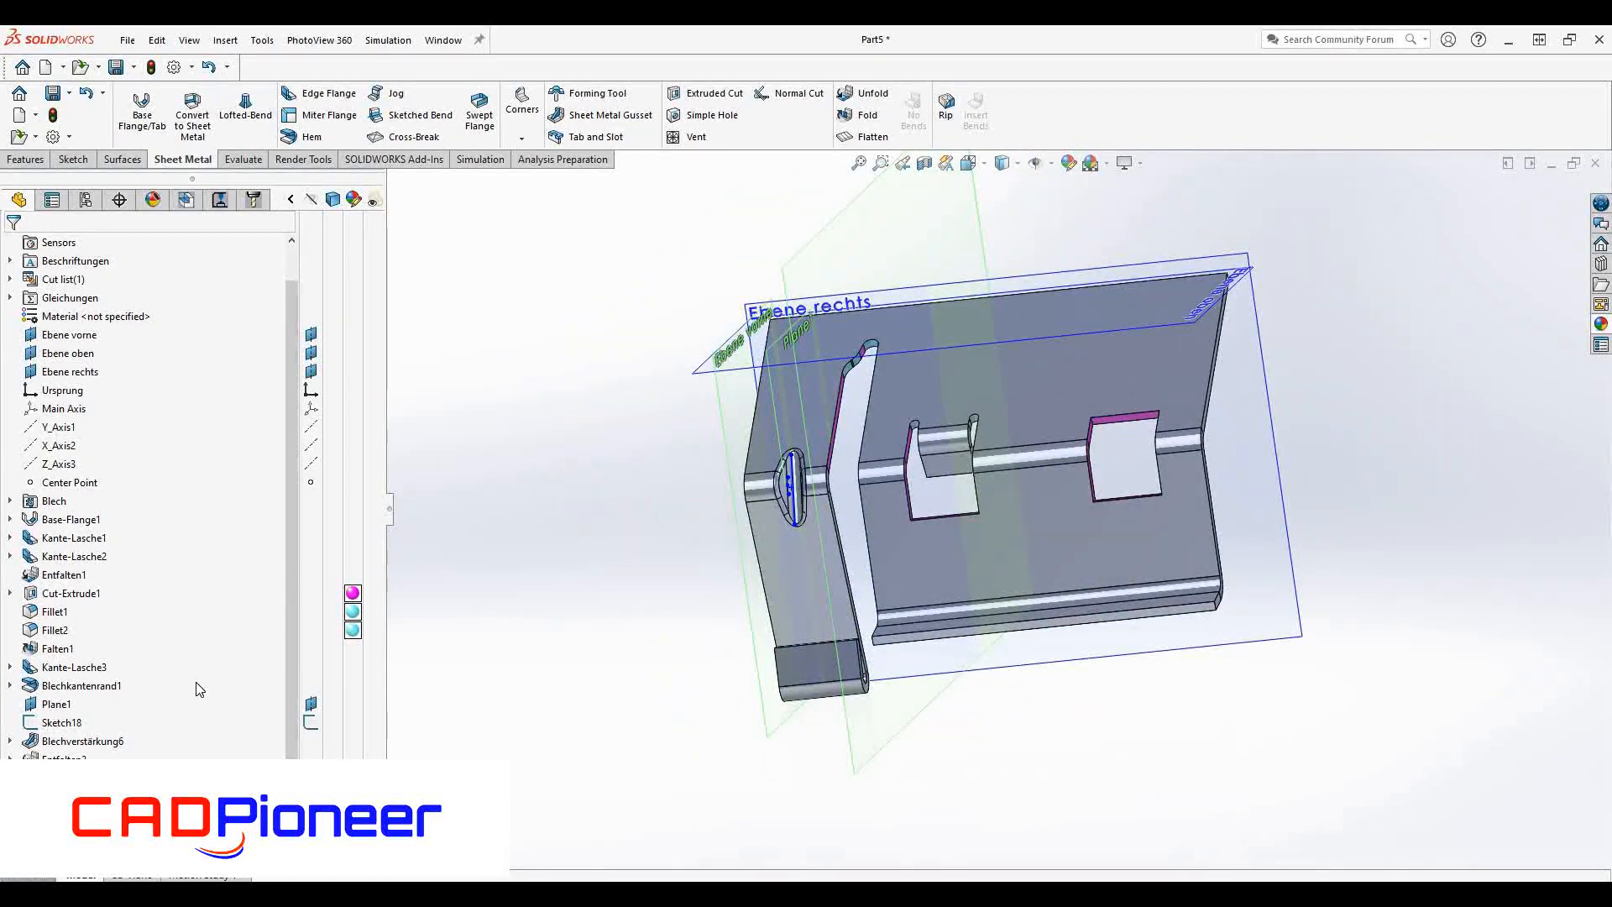
left_click(1130, 416)
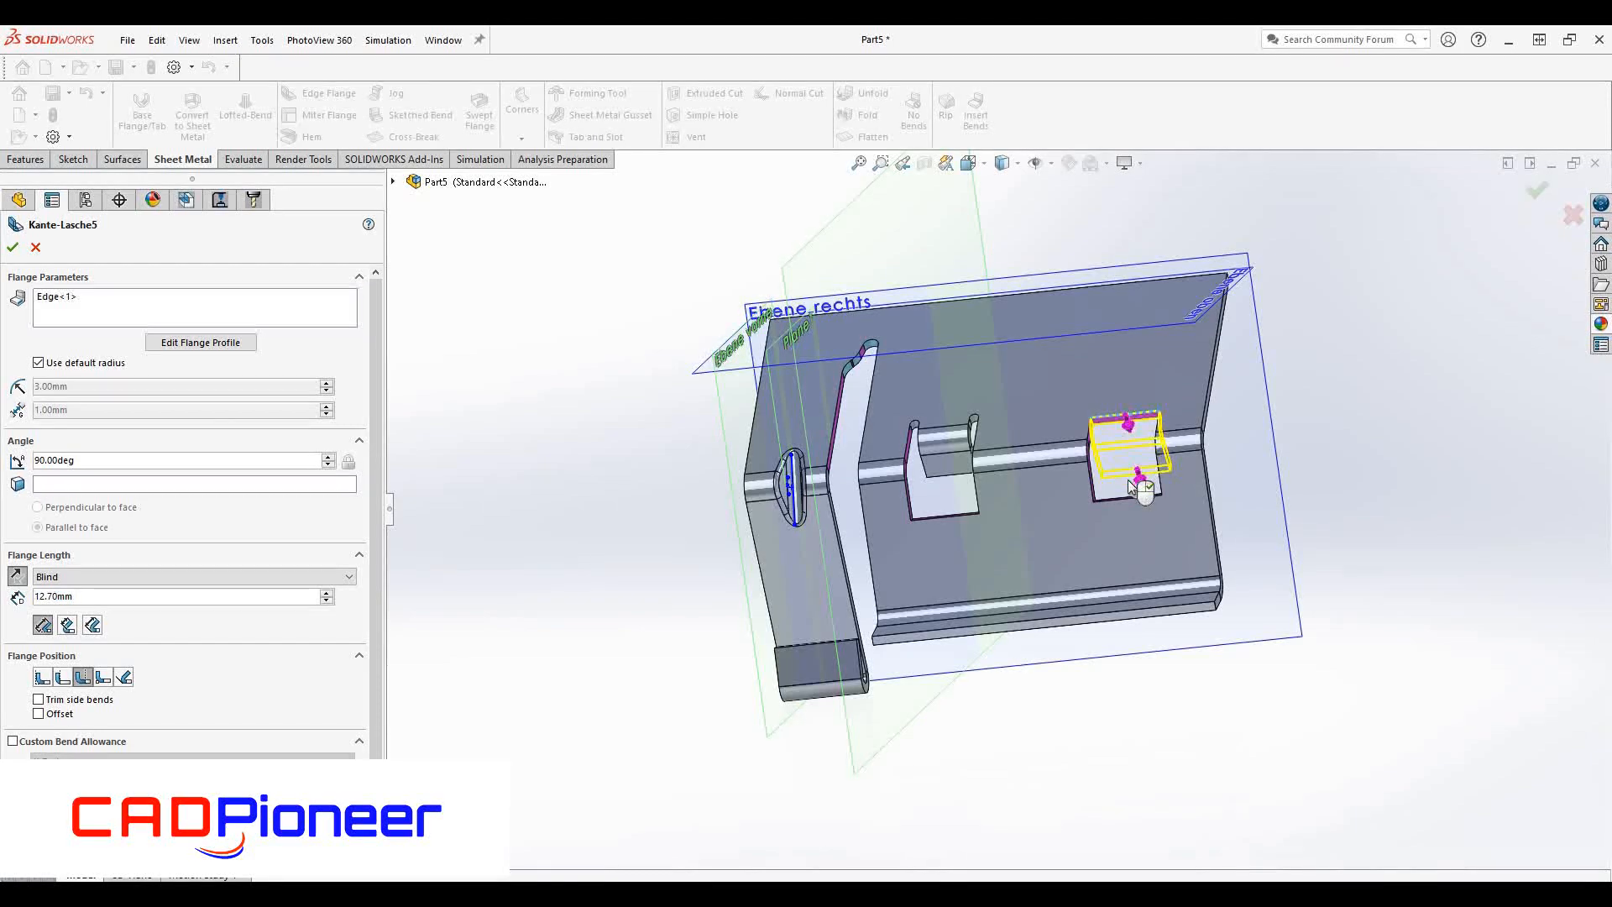
left_click(186, 344)
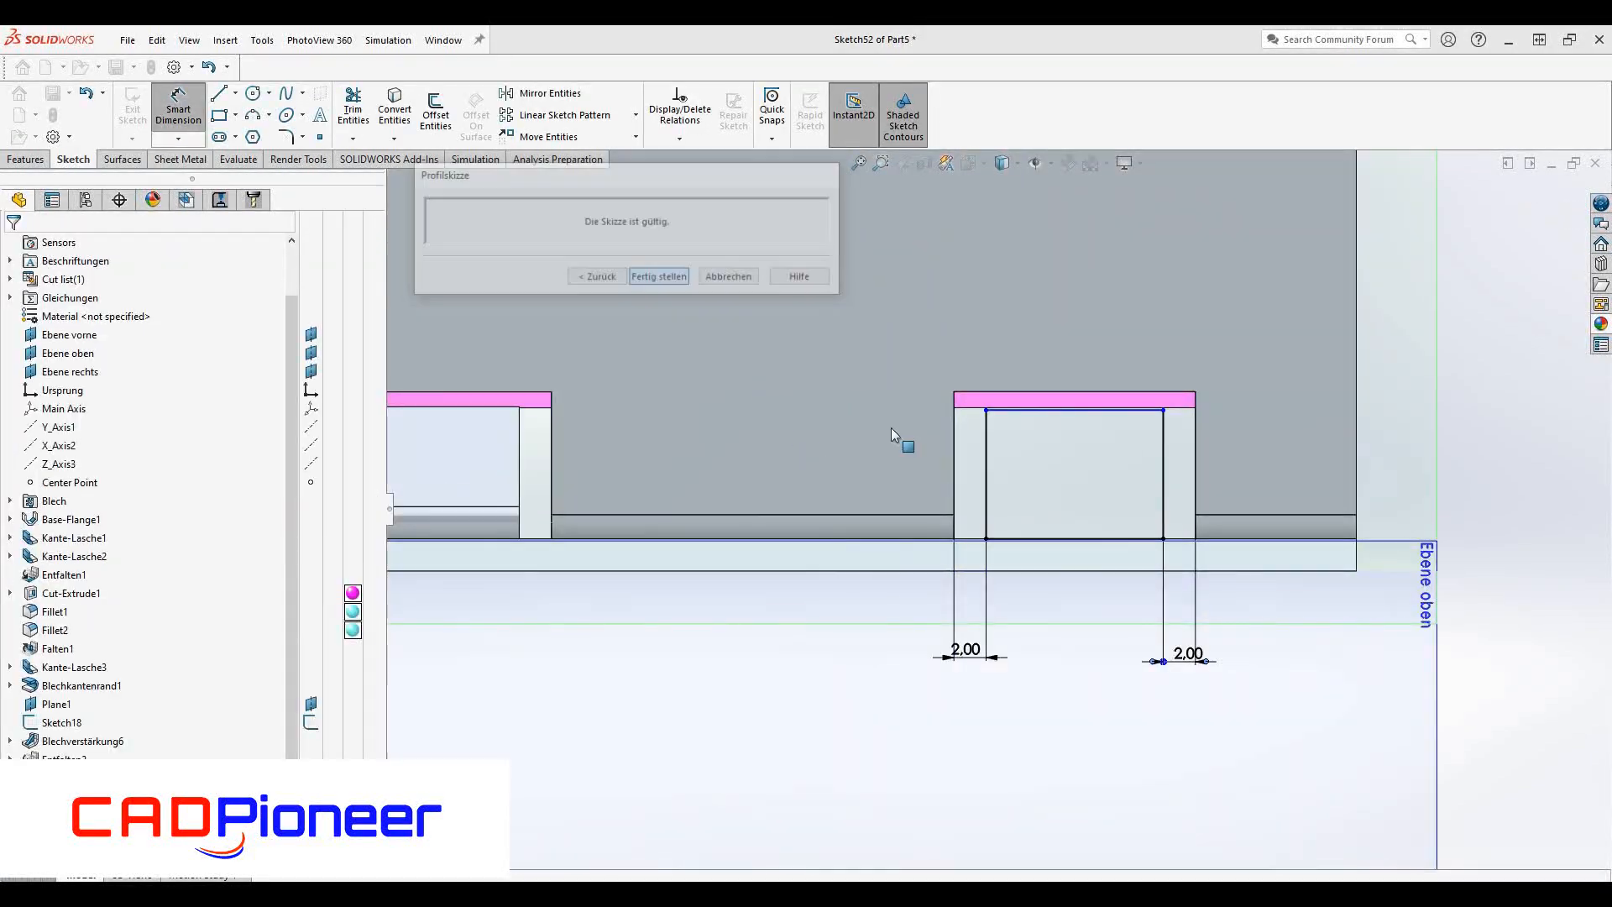
key("Return")
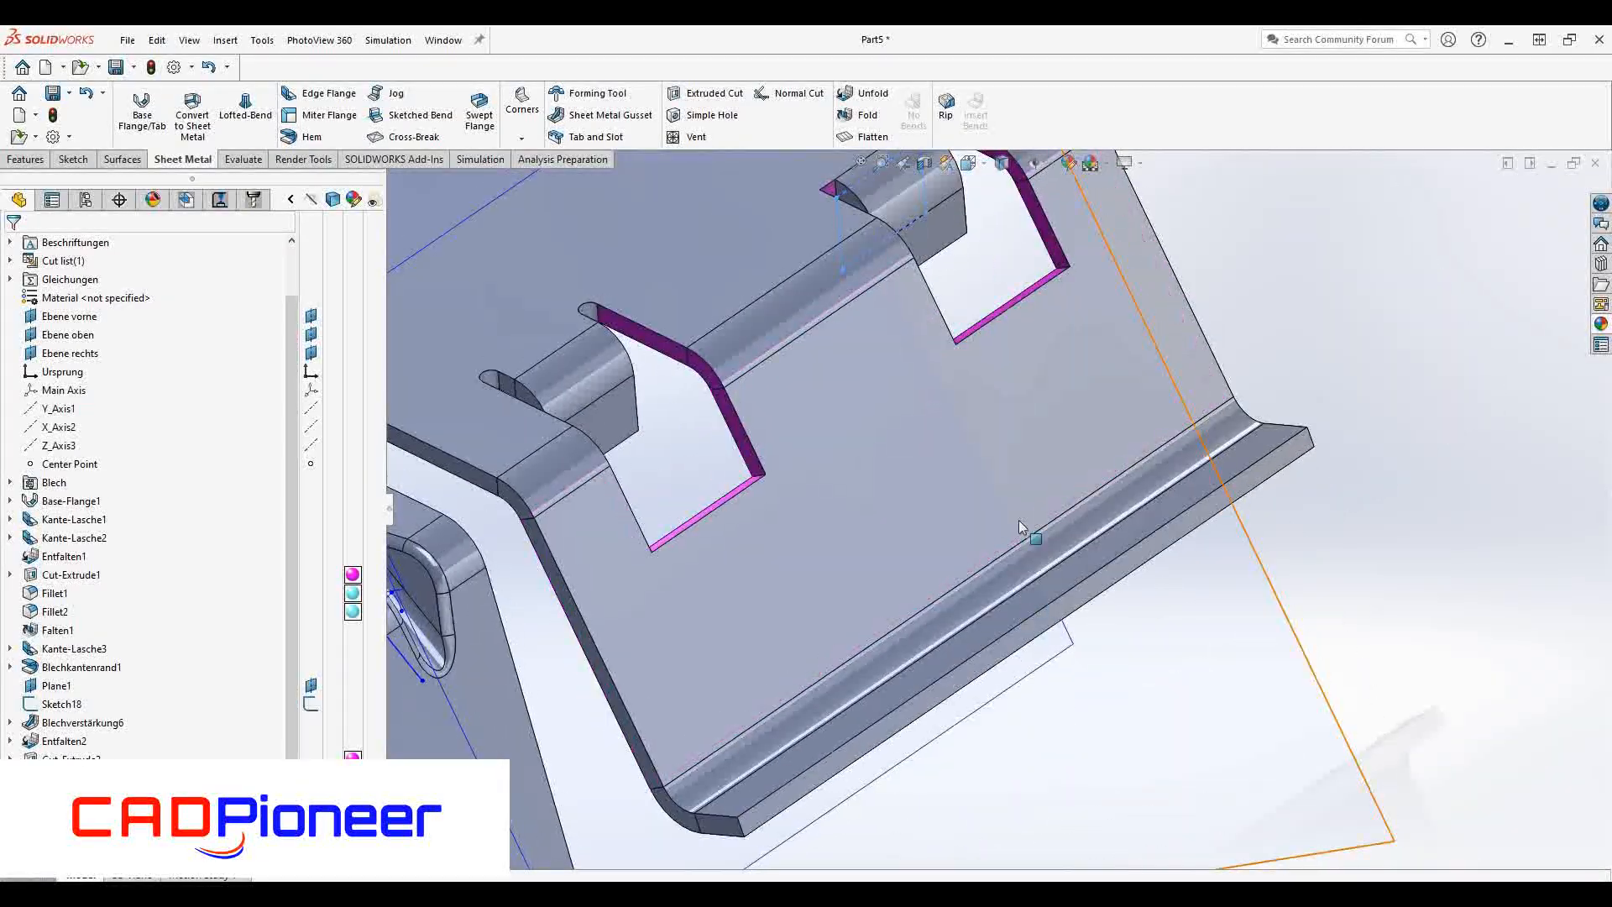
scroll(1019, 528, "up", 3)
middle_click_drag(1019, 527, 924, 546)
left_click(75, 815)
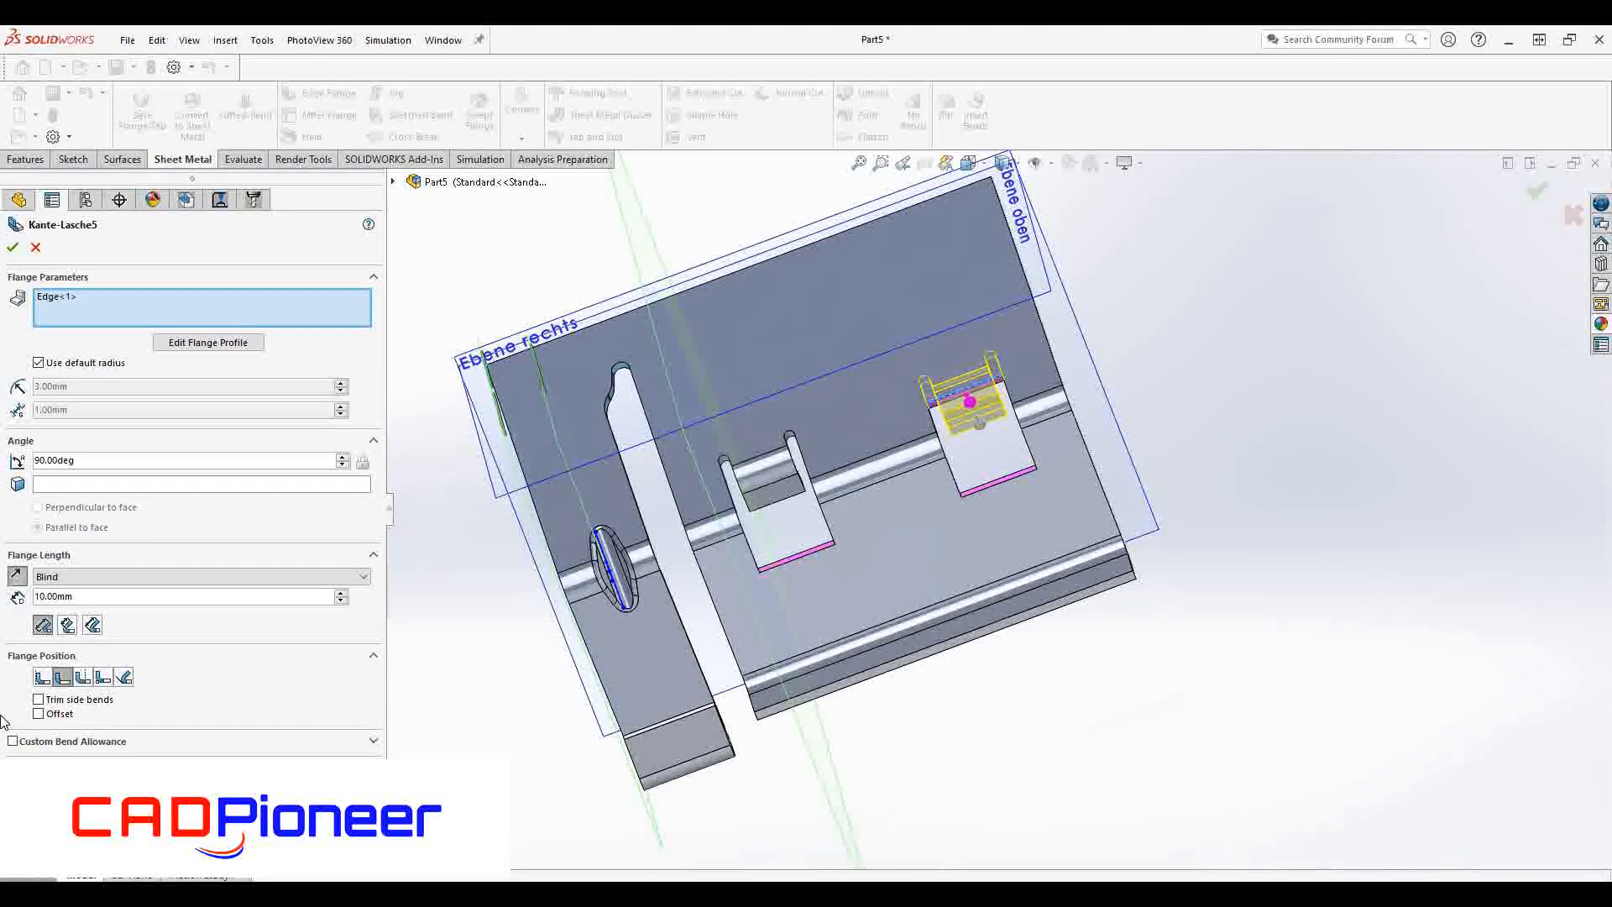
middle_click_drag(925, 509, 760, 537)
- Apply a full round fillet to the lower end of the cutout nearest the slot
left_click(25, 160)
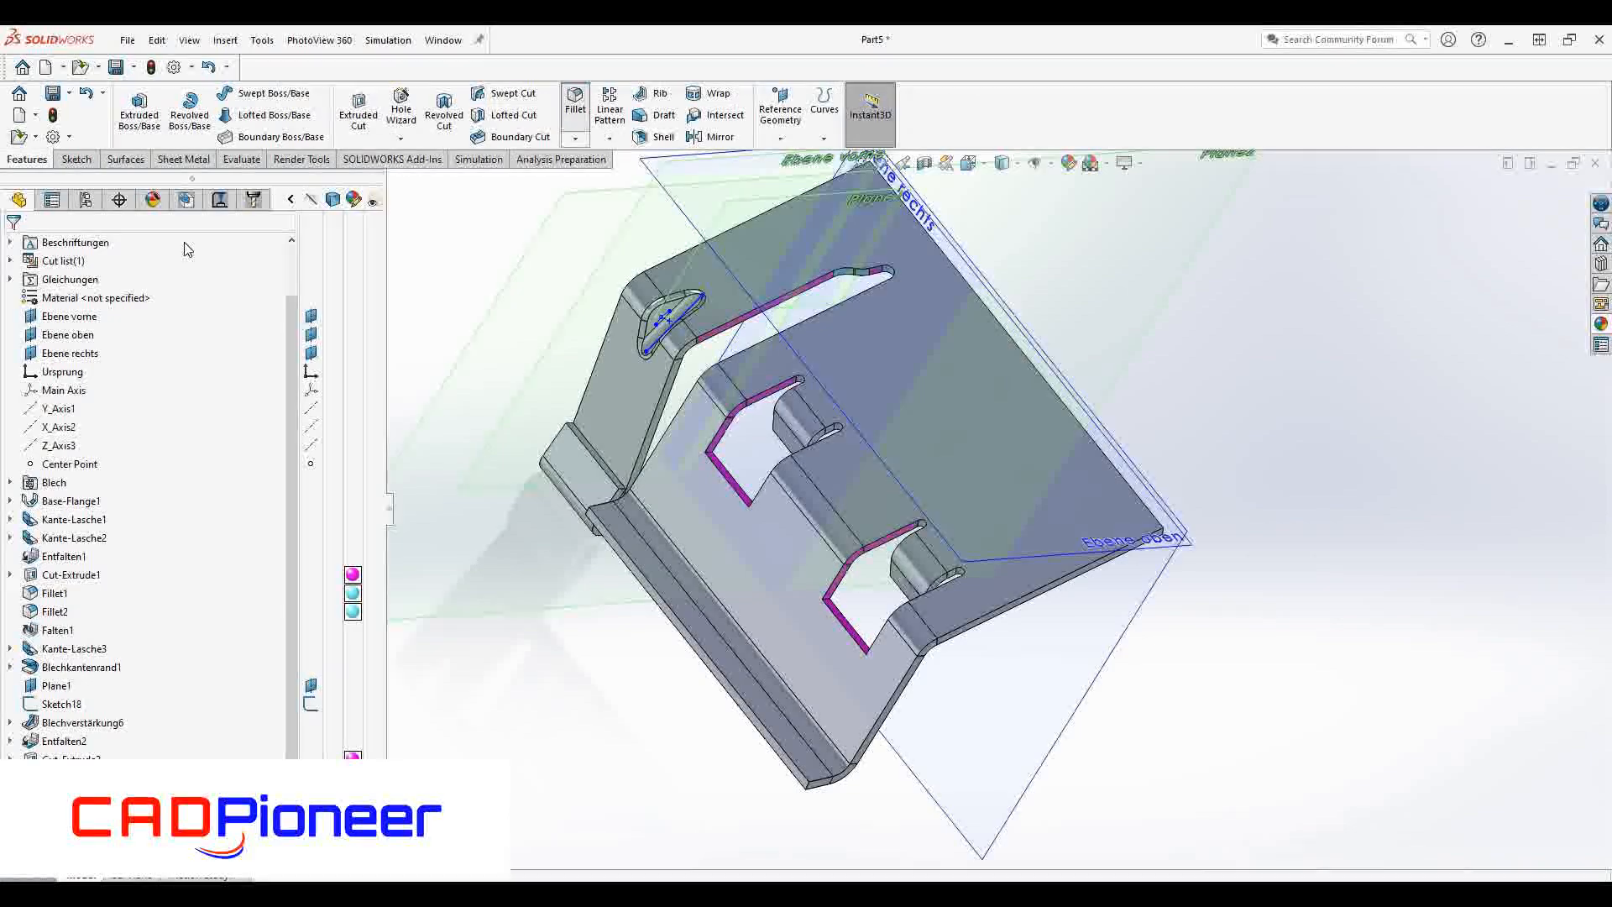
left_click(575, 101)
left_click(124, 329)
left_click(719, 435)
left_click(285, 459)
left_click(723, 472)
left_click(291, 519)
middle_click_drag(747, 537, 547, 565)
left_click(865, 528)
left_click(12, 248)
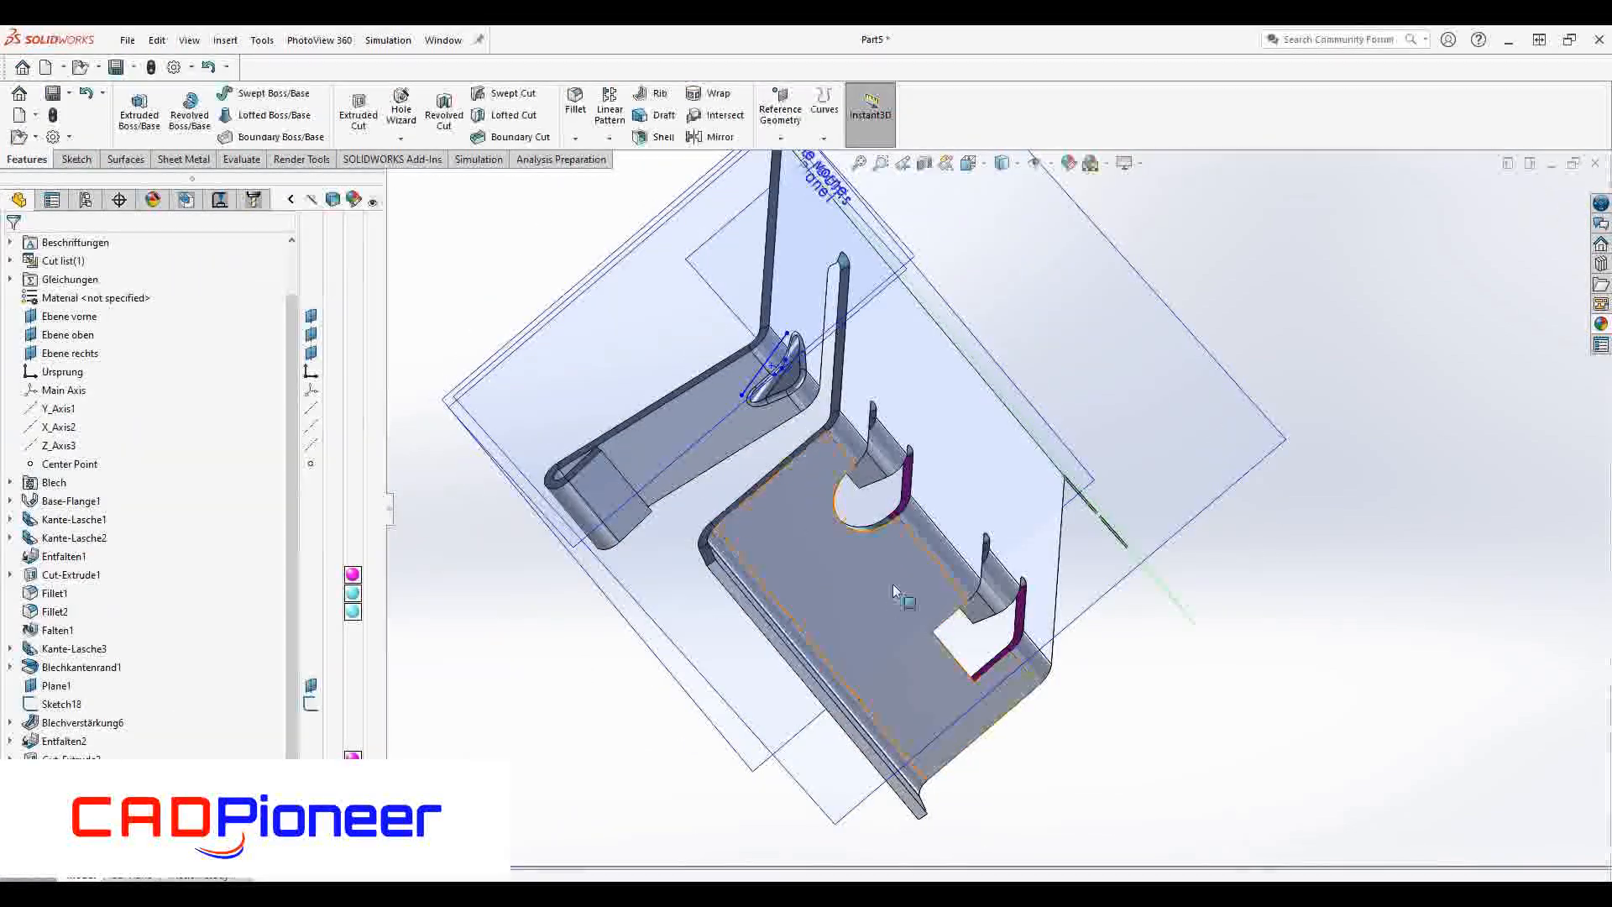
- Apply a full round fillet to the lower end of the second cutout
middle_click_drag(903, 597, 480, 536)
middle_click_drag(802, 594, 1008, 651)
left_click(808, 577)
left_click(335, 468)
left_click(825, 617)
left_click(352, 526)
left_click(1012, 626)
key("Return")
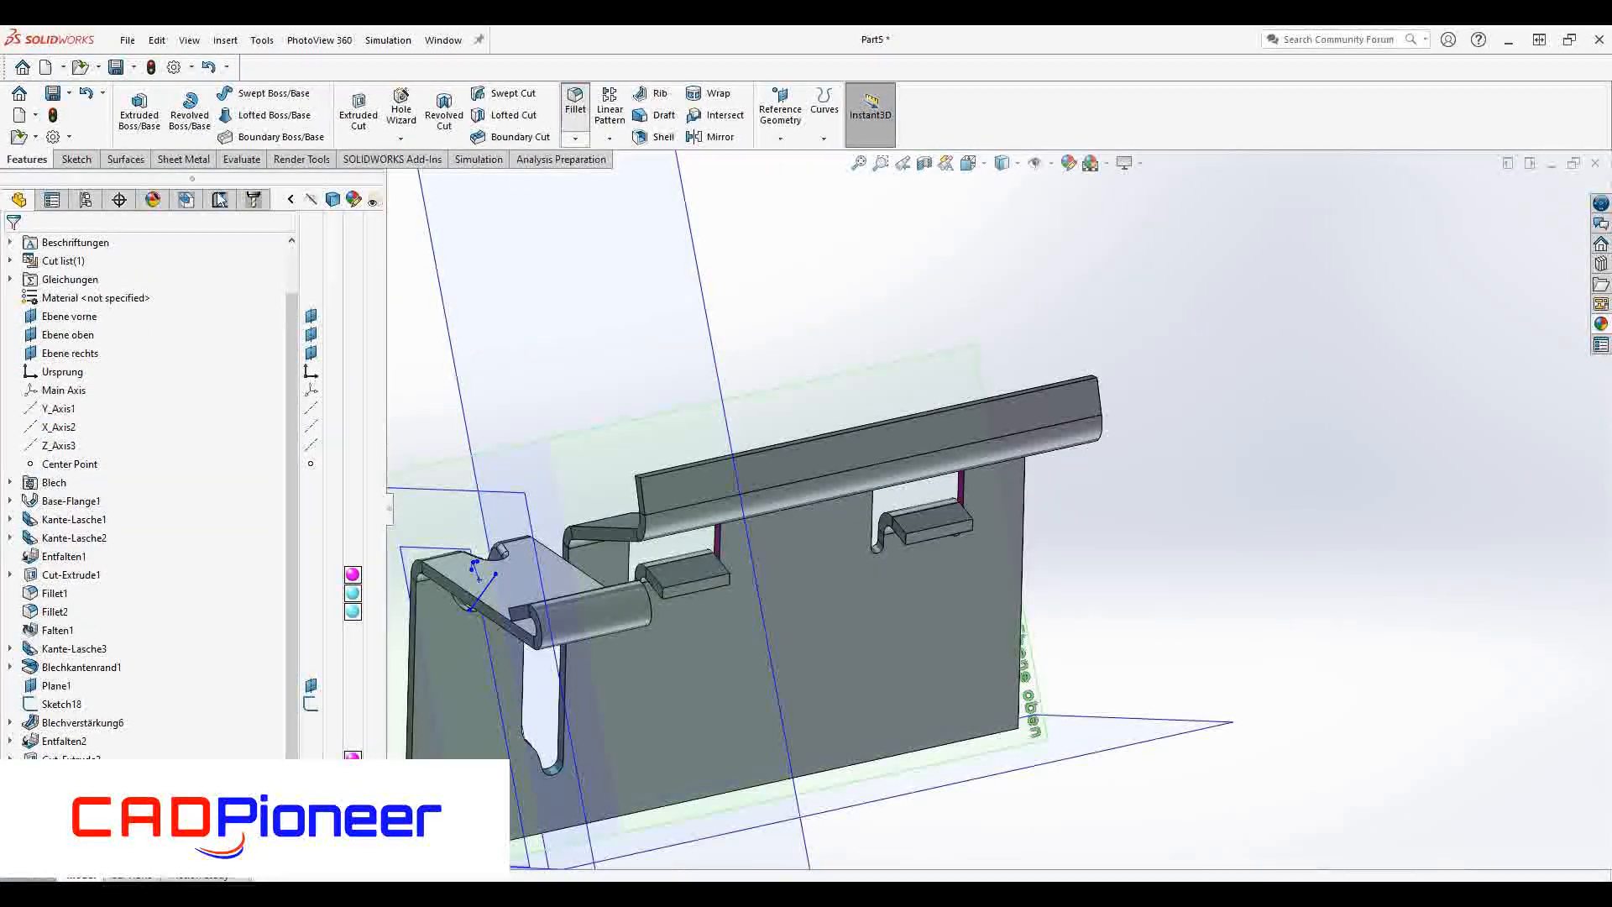
- Round the four outer corner edges of the two small cutout flanges with a 5 mm fillet
left_click(576, 104)
left_click(32, 328)
left_click(932, 525)
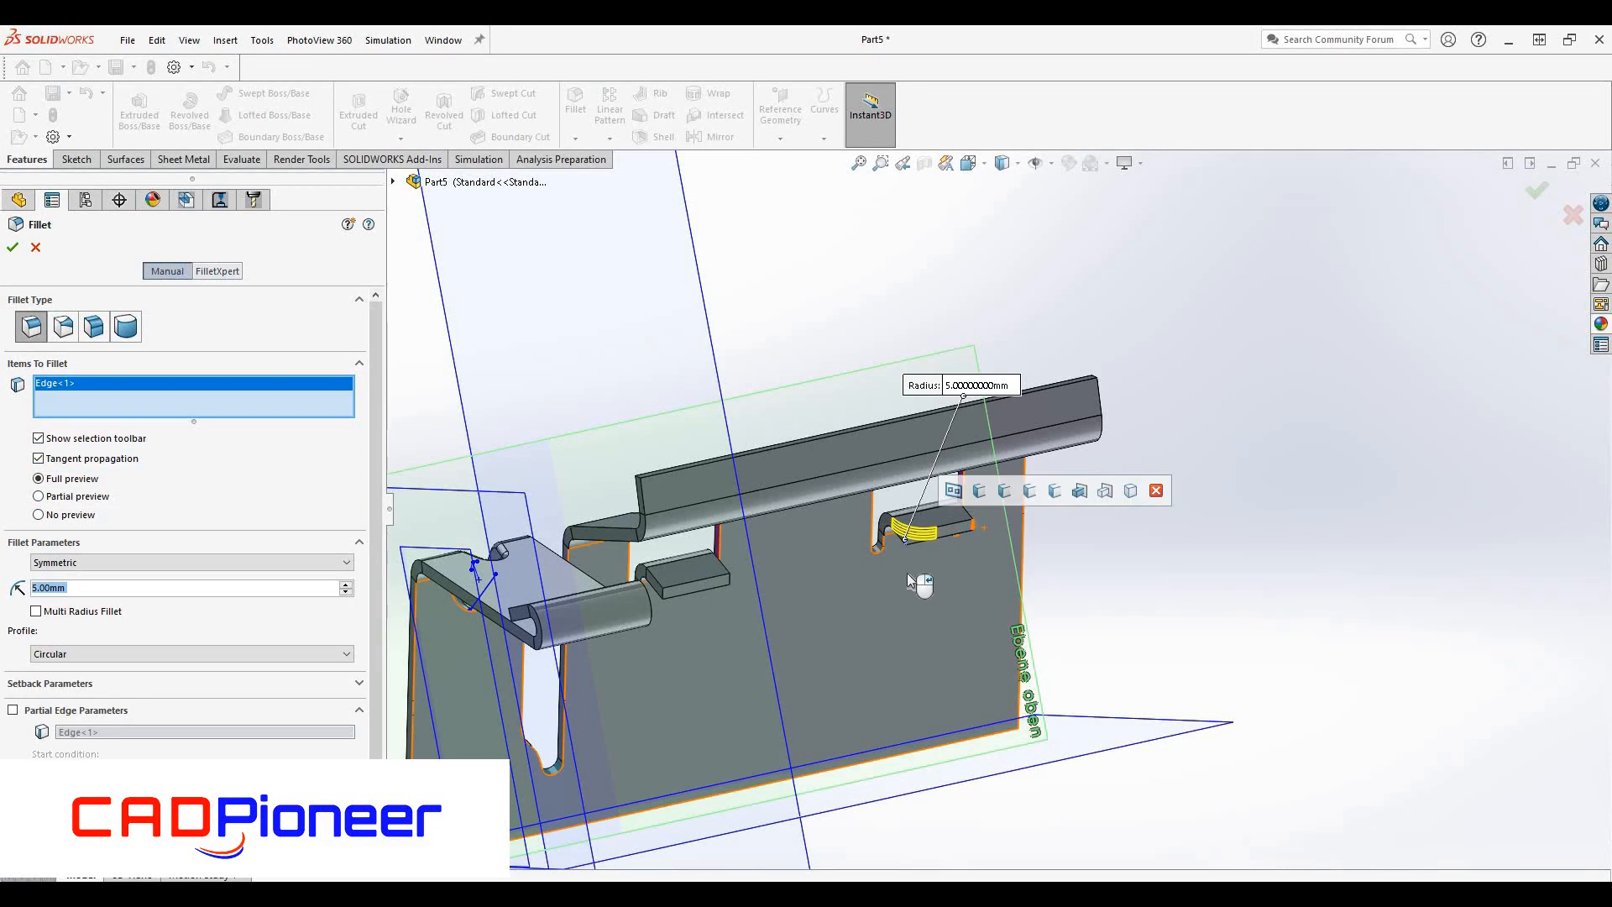
left_click(712, 577)
left_click(663, 598)
right_click(658, 542)
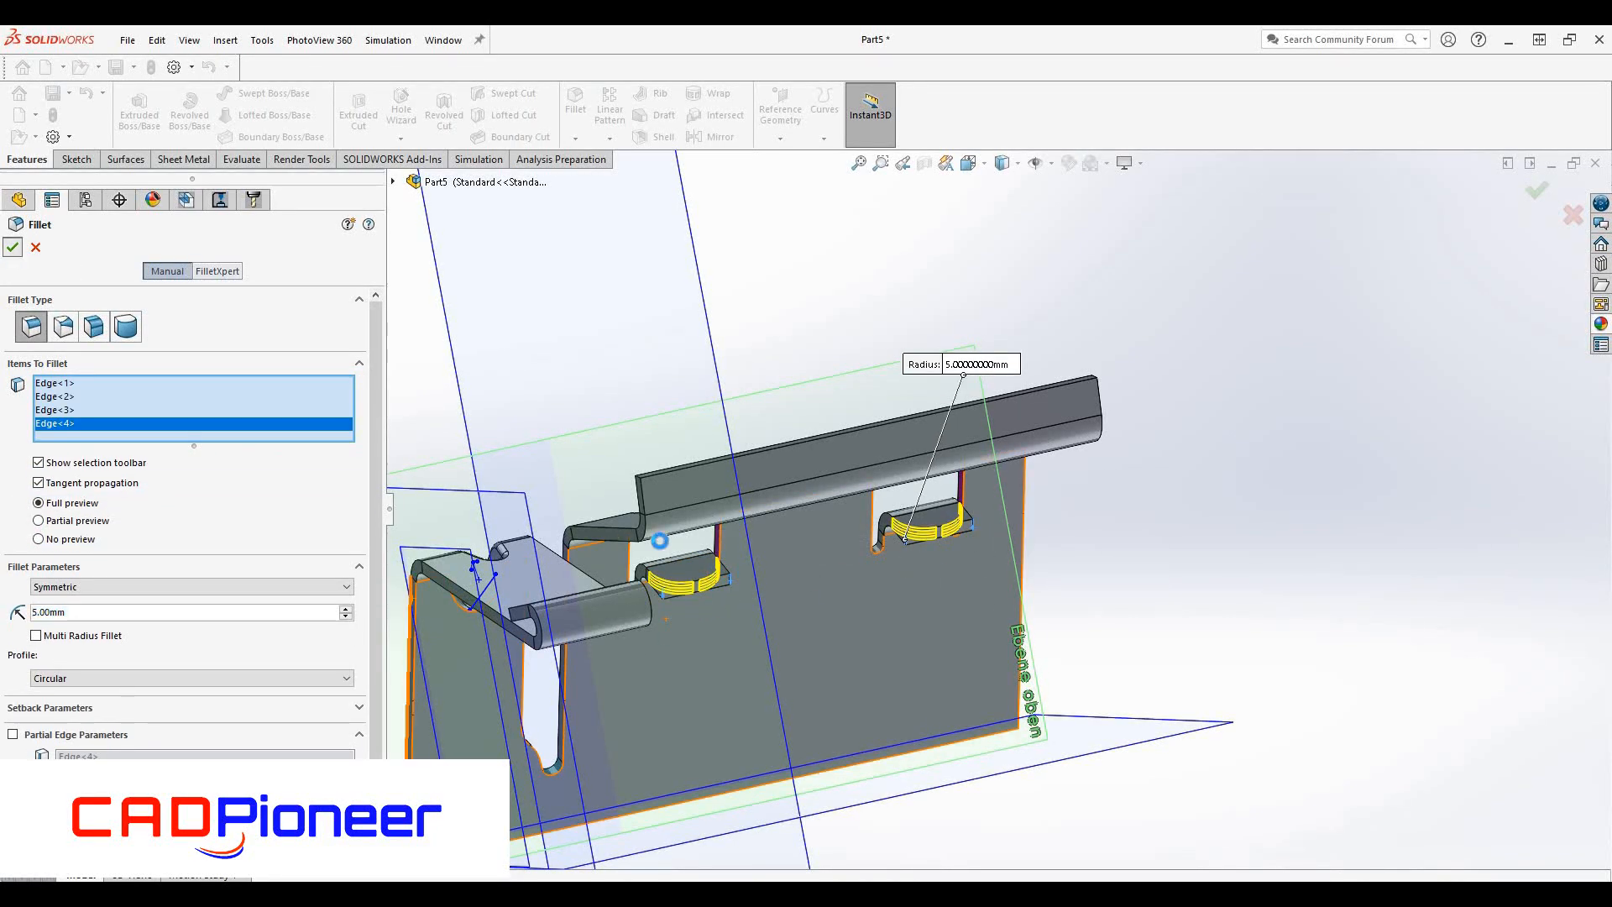
- Edit the second cutout's edge flange to use its own bend radius instead of the default
middle_click_drag(732, 578, 970, 481)
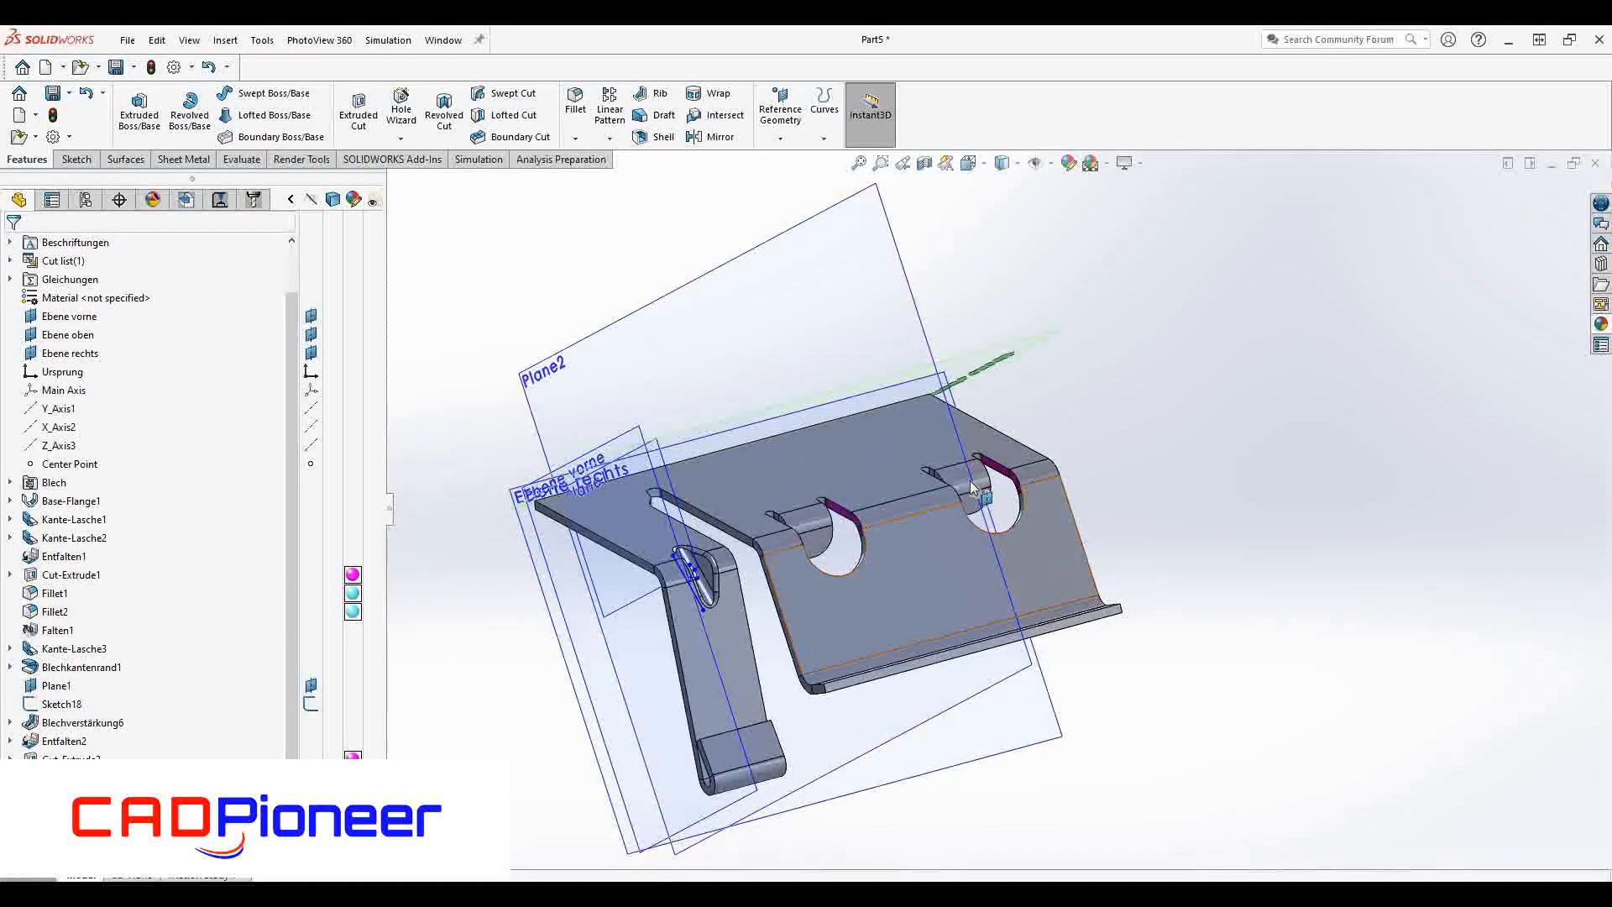
left_click(959, 480)
scroll(67, 780, "down", 1)
right_click(57, 777)
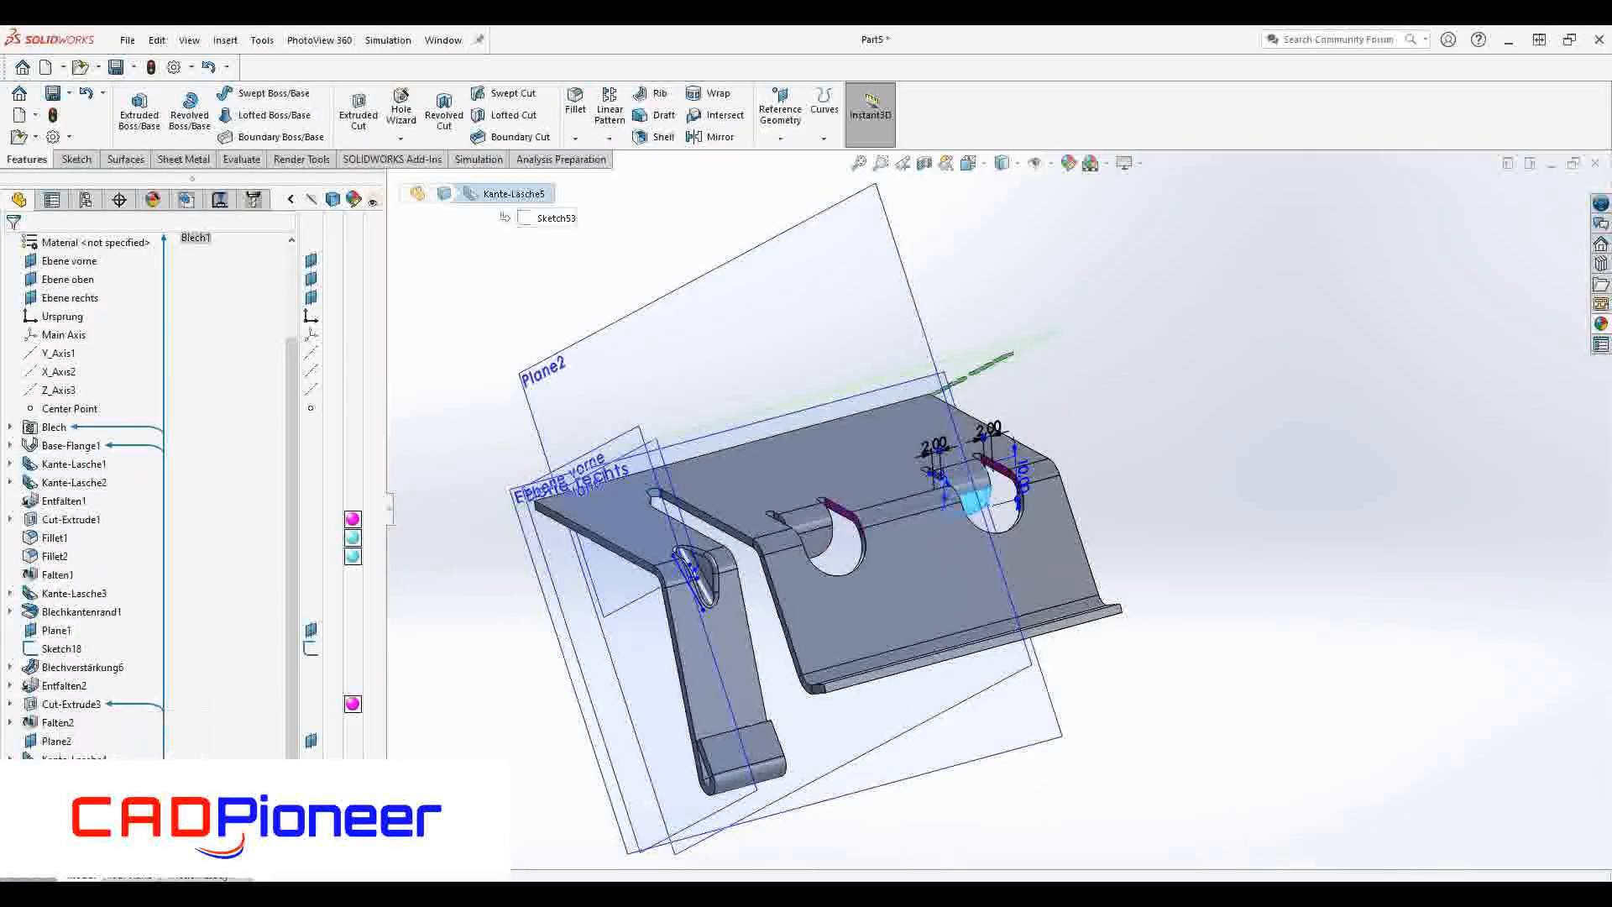
left_click(76, 529)
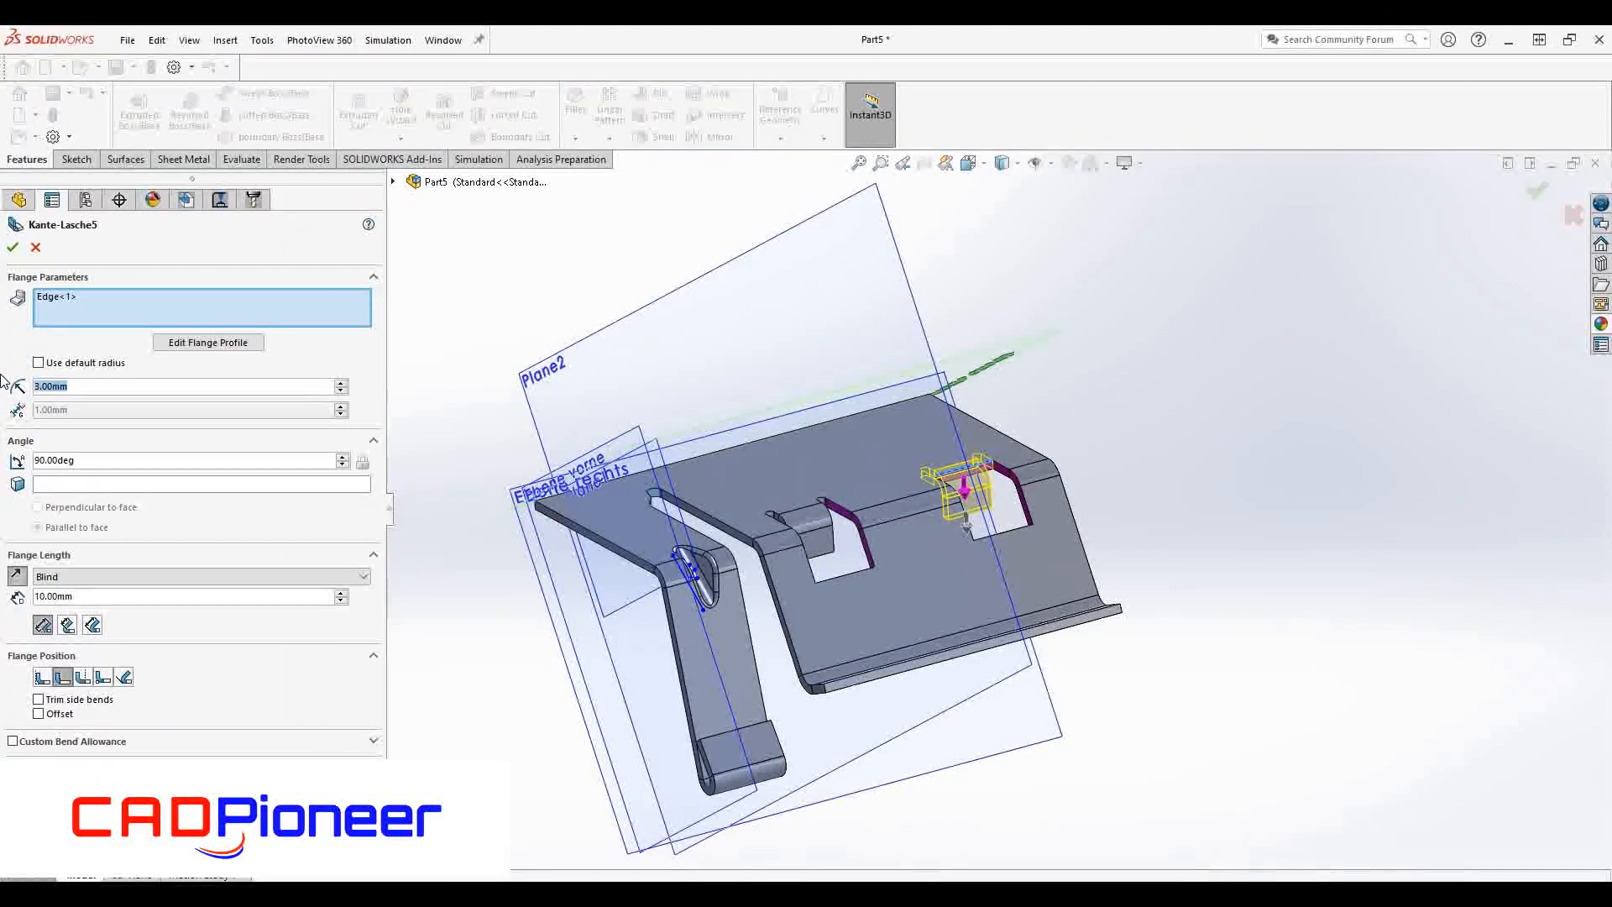
left_click(14, 249)
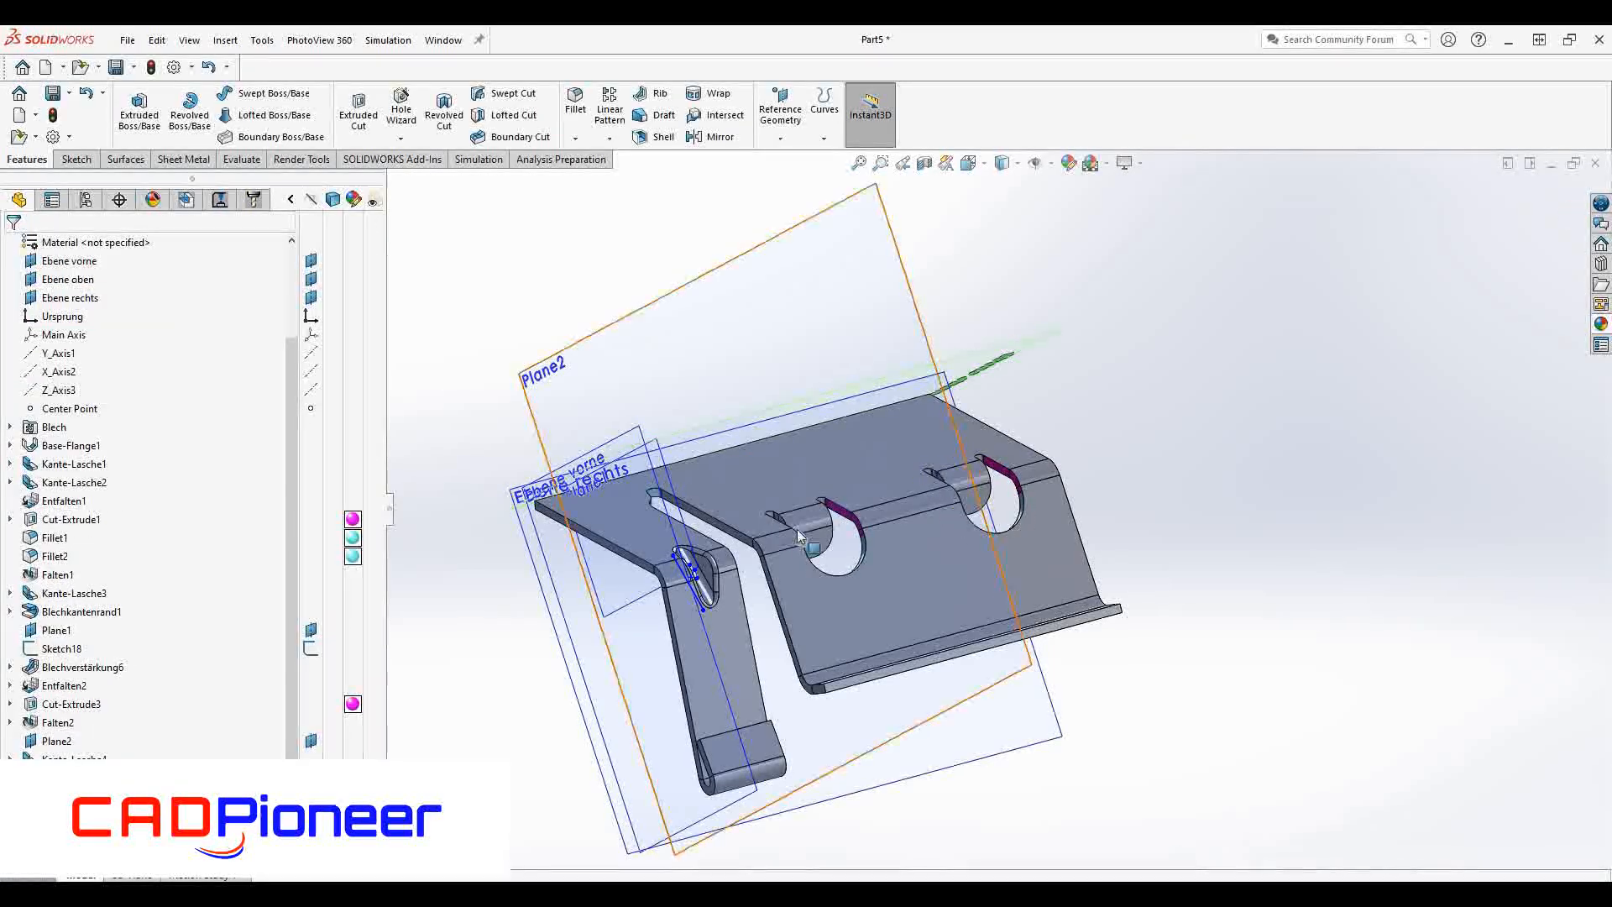
- Flatten the part to examine its flat pattern and return it to the bent state
left_click(865, 136)
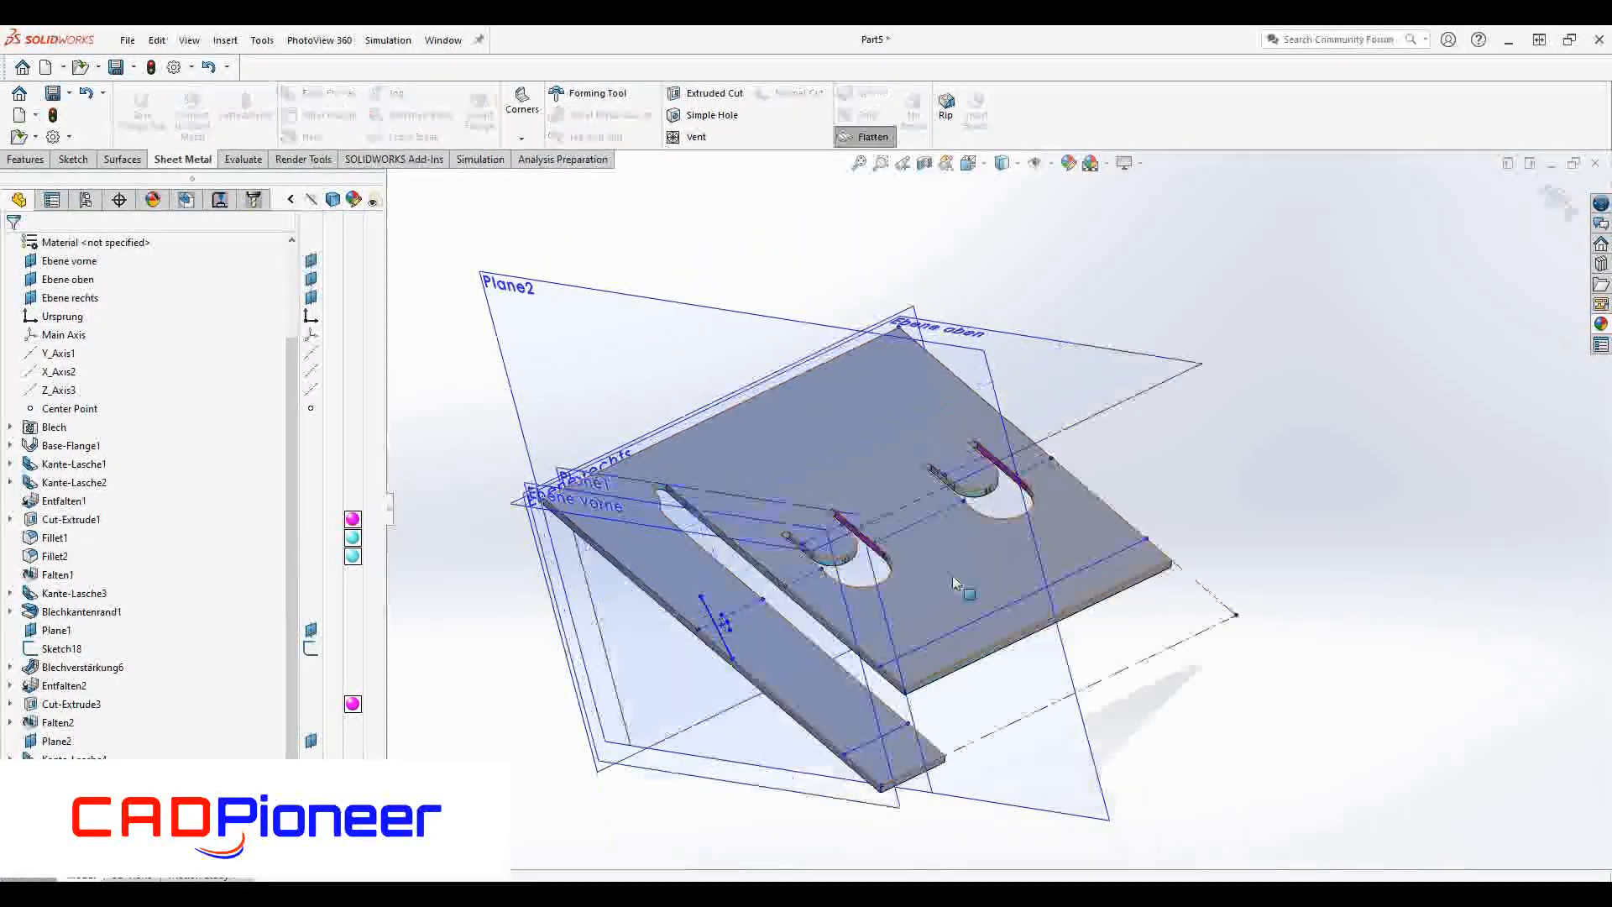
left_click(865, 136)
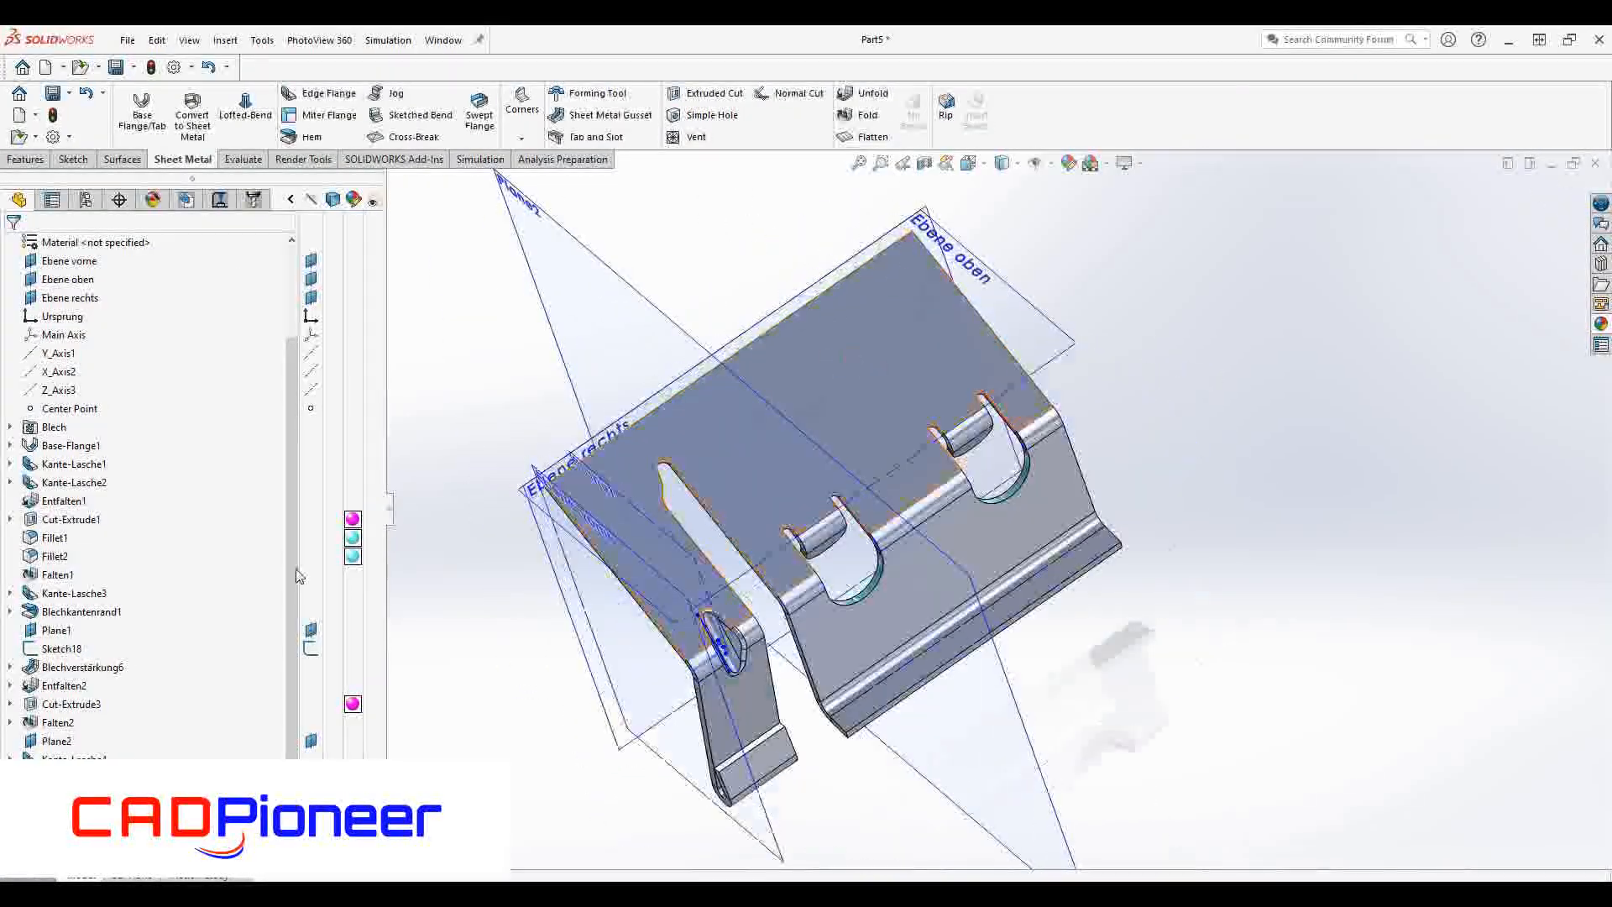
- Set the first cutout flange's length to 15 mm and lengthen the second cutout's flange to match
left_click(873, 497)
double_click(870, 492)
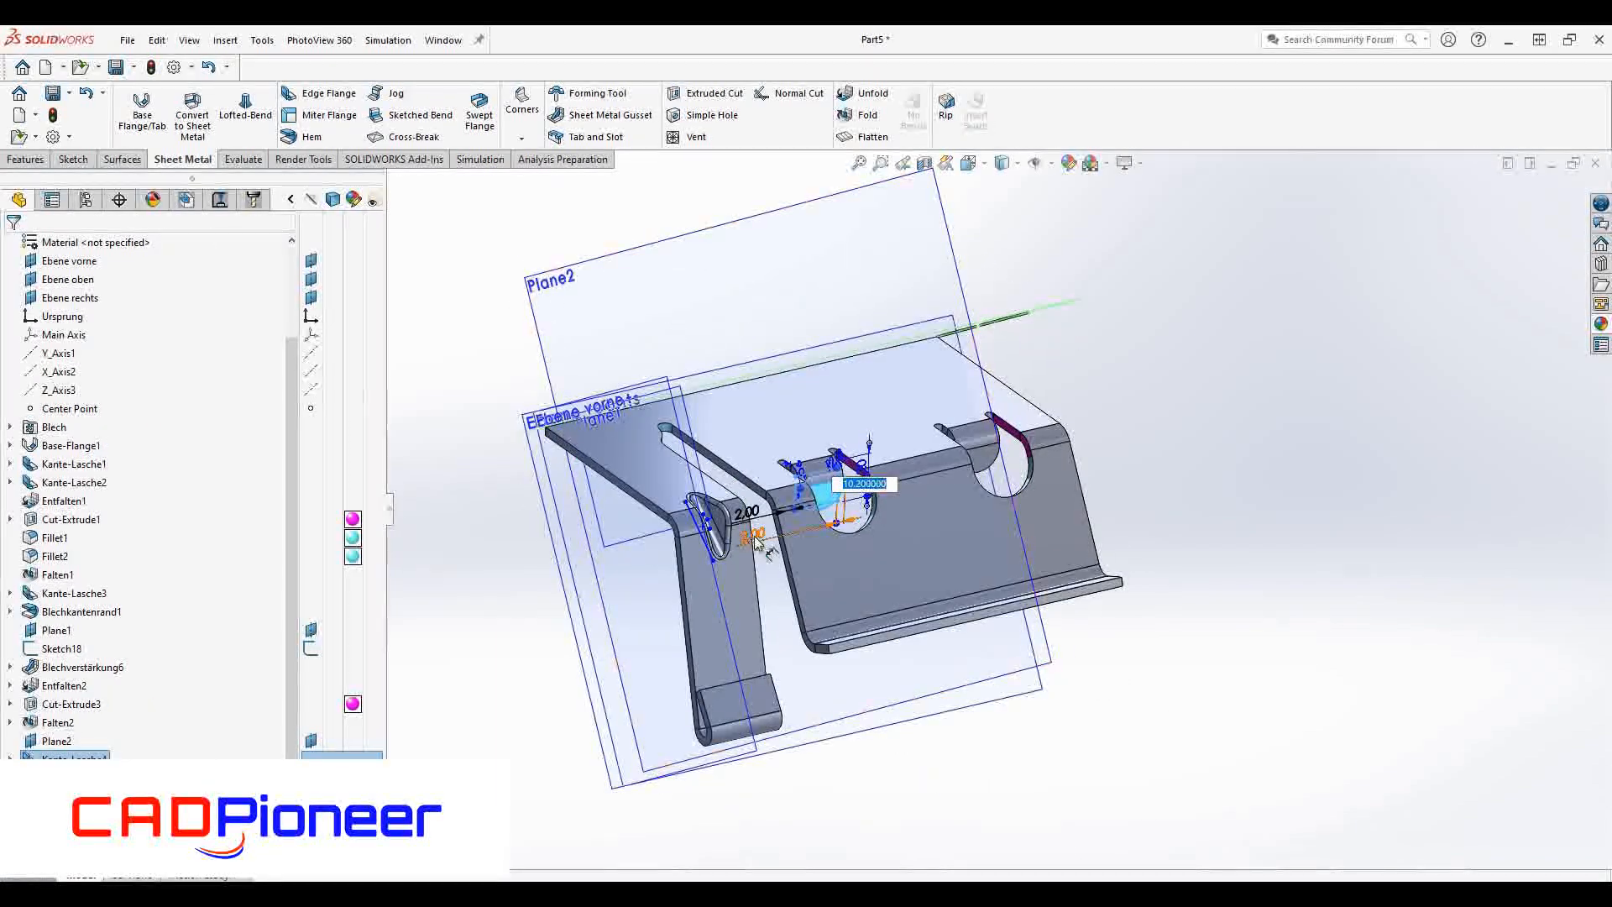
type("15")
key("Return")
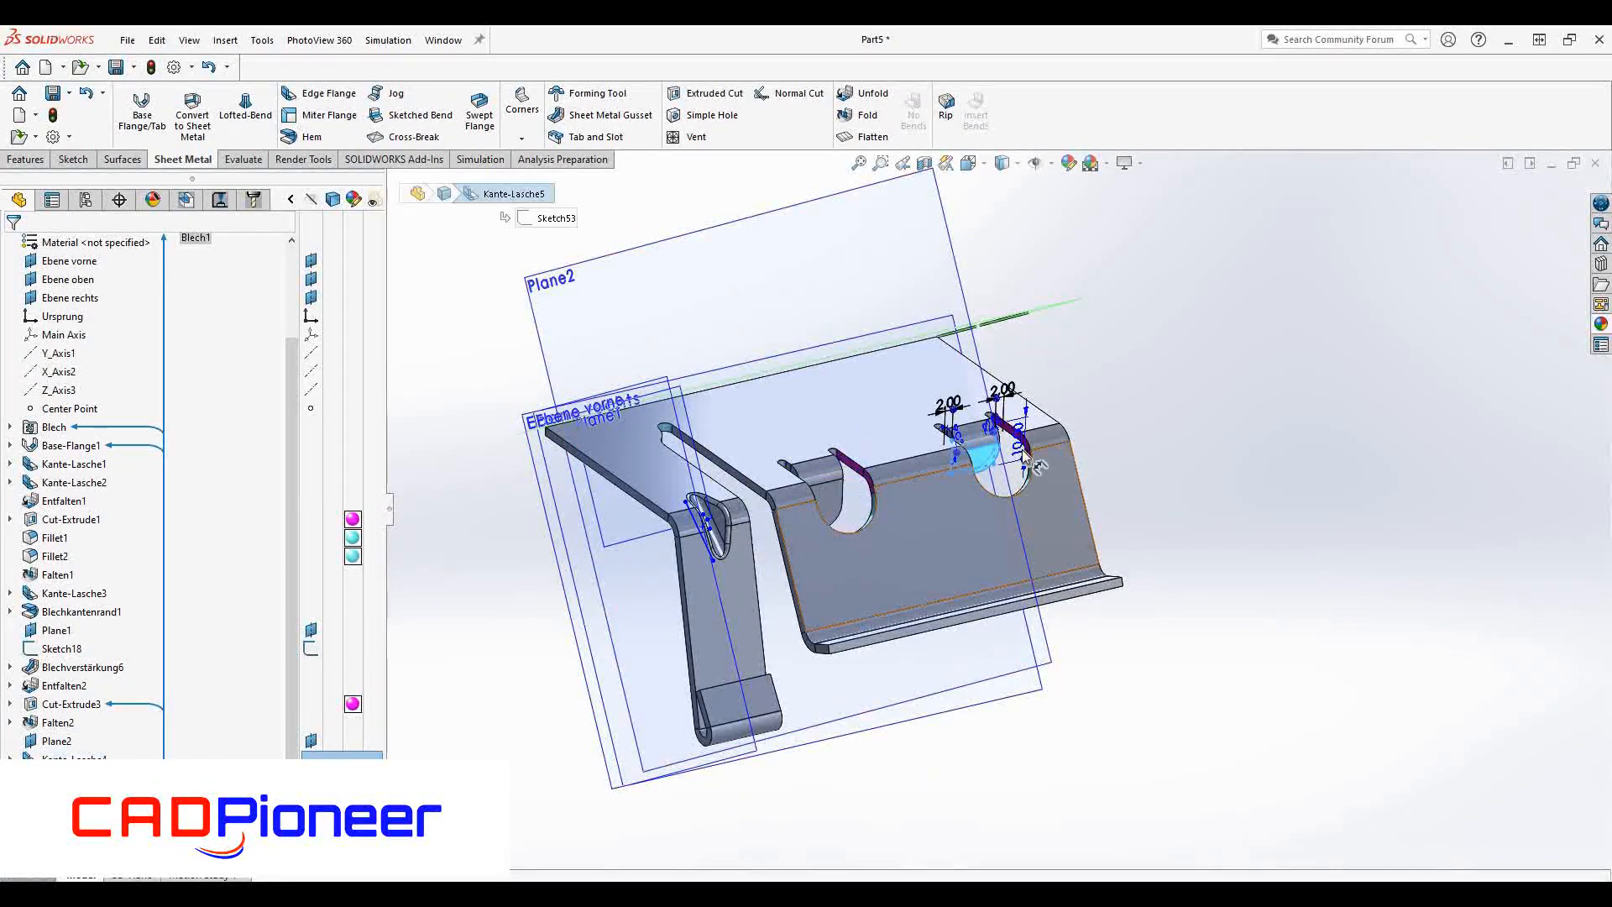
double_click(1013, 450)
key("Escape")
left_click(15, 247)
- Place a 5 mm simple hole, linked to the sheet thickness, on the first cutout's flange
middle_click_drag(800, 499, 723, 506)
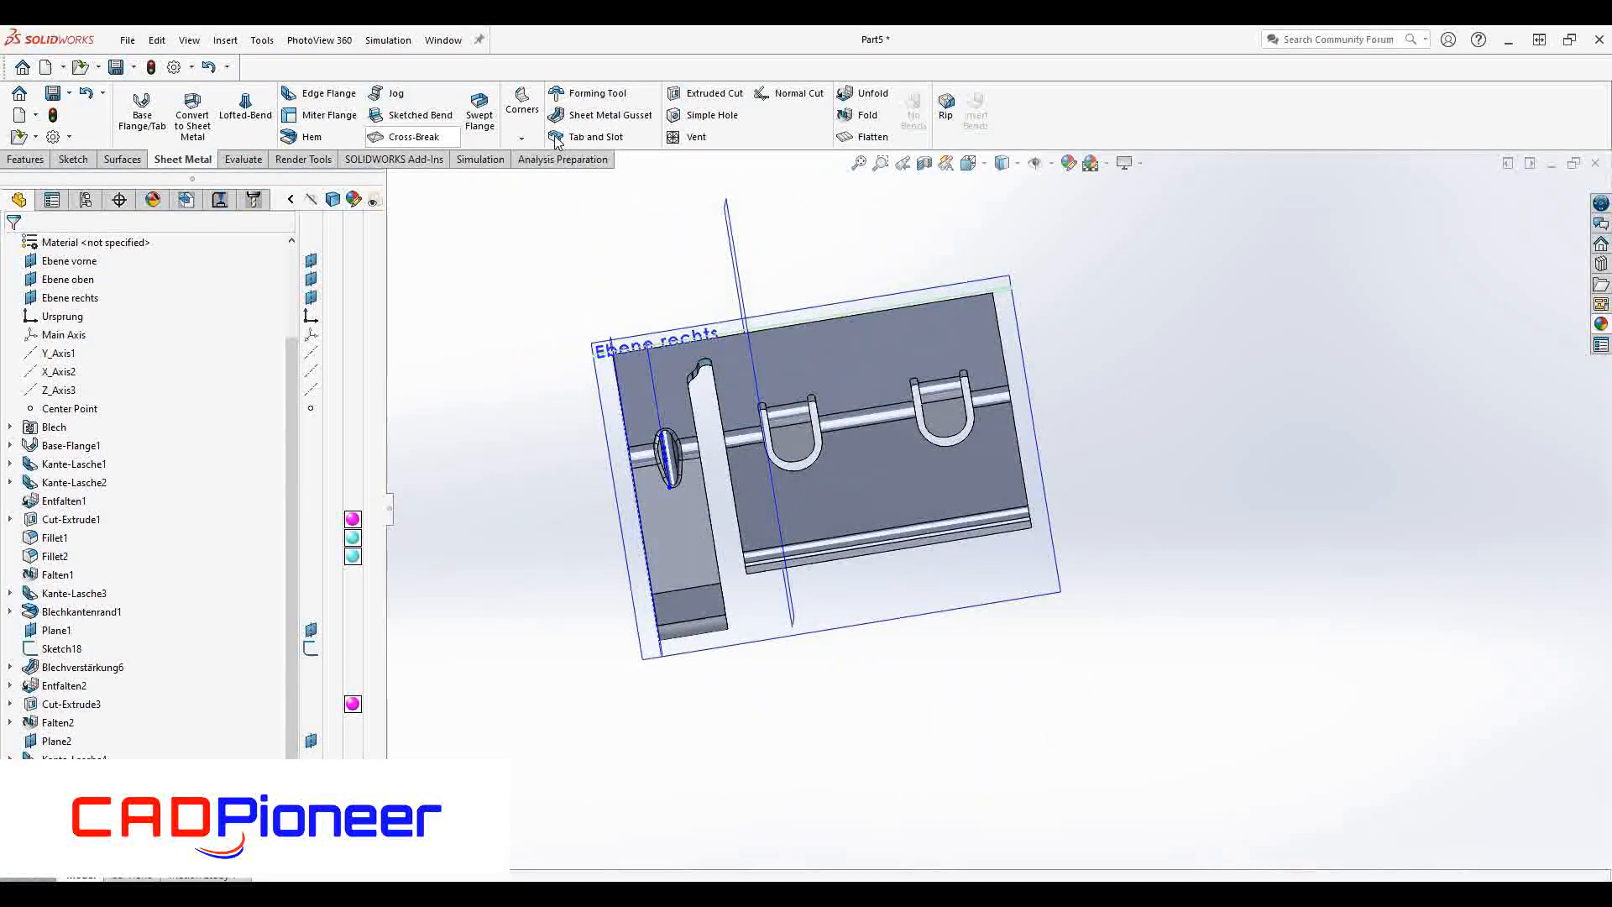
left_click(788, 445)
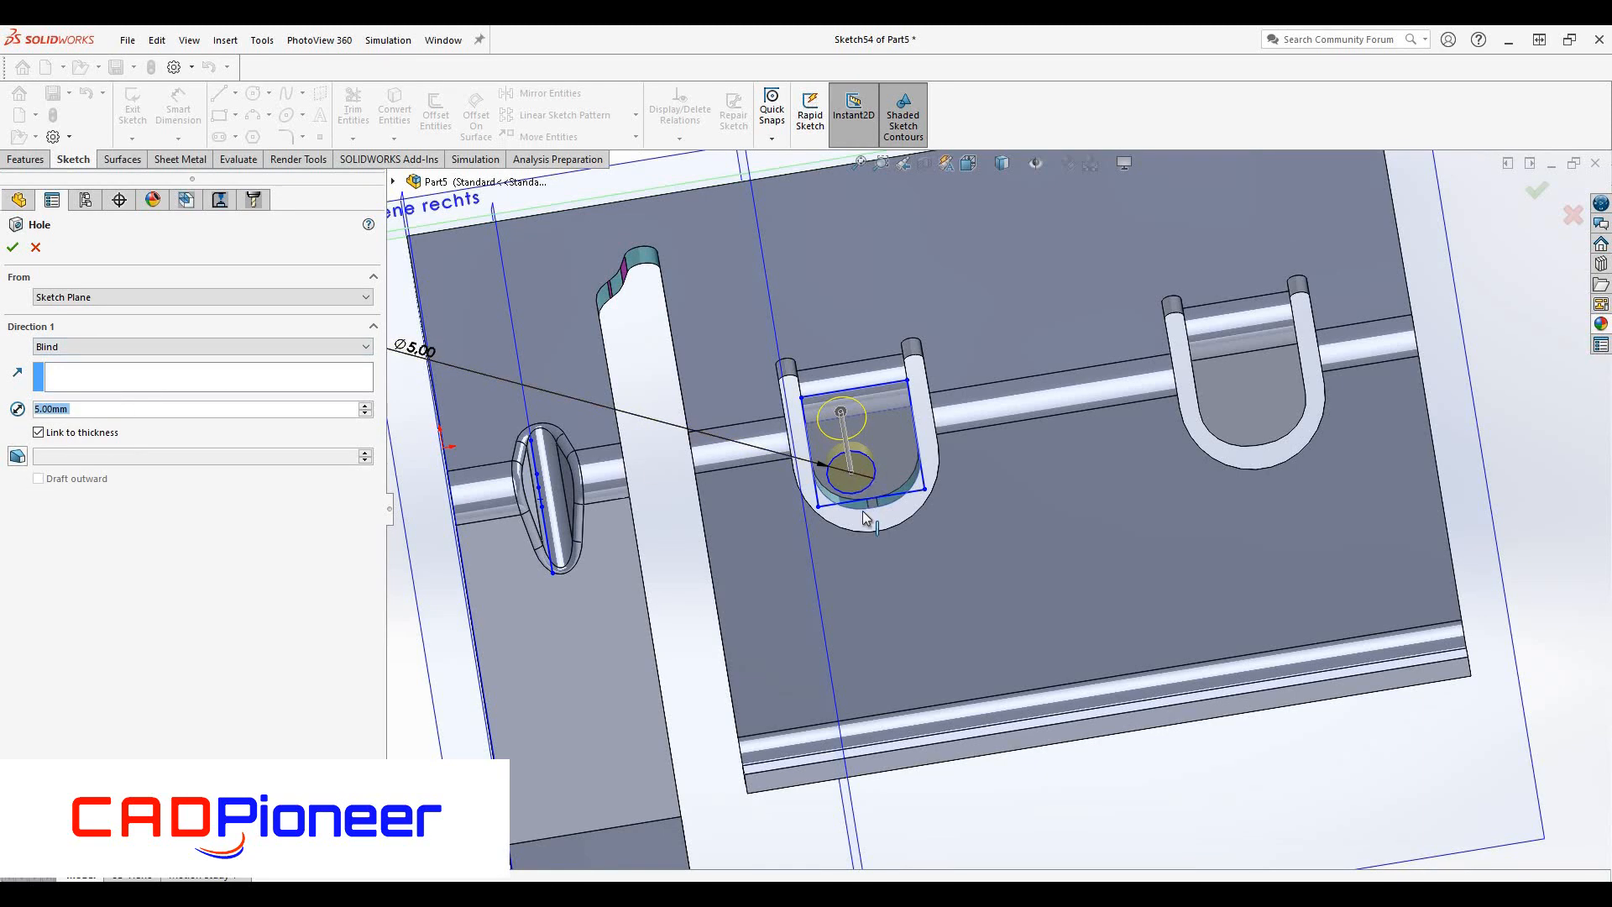
left_click(104, 297)
left_click(92, 310)
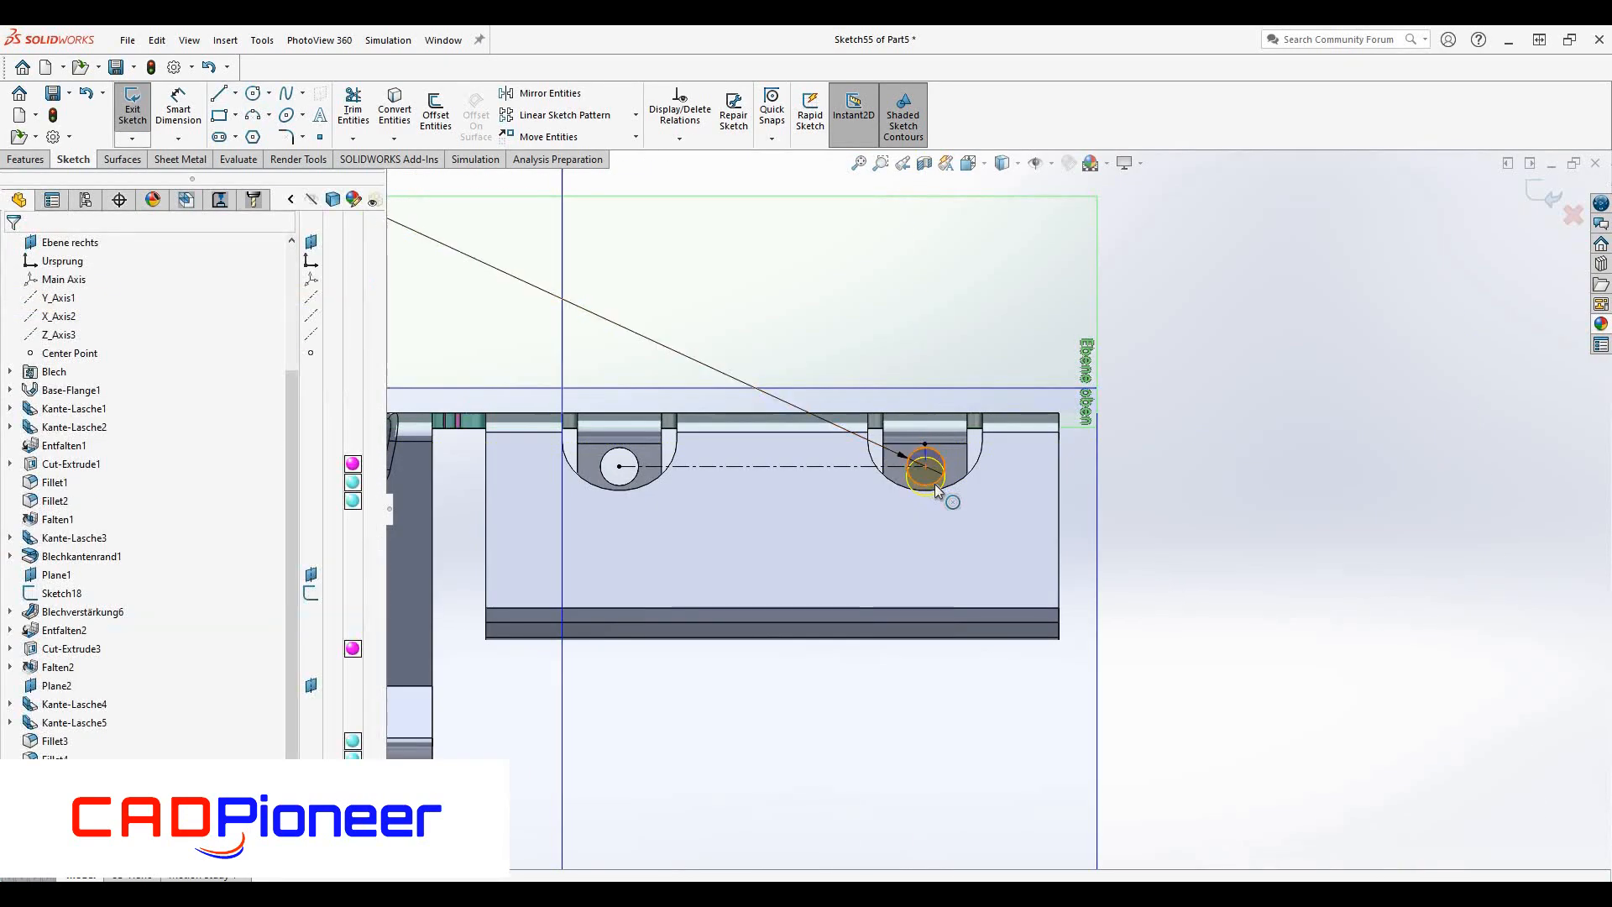
- Align the hole circle on the second cutout's flange with the first flange's hole and exit the sketch
scroll(935, 484, "down", 5)
left_click(1040, 411)
right_click(1039, 410)
left_click(1046, 403)
key("Escape")
scroll(1173, 450, "up", 5)
left_click(1545, 195)
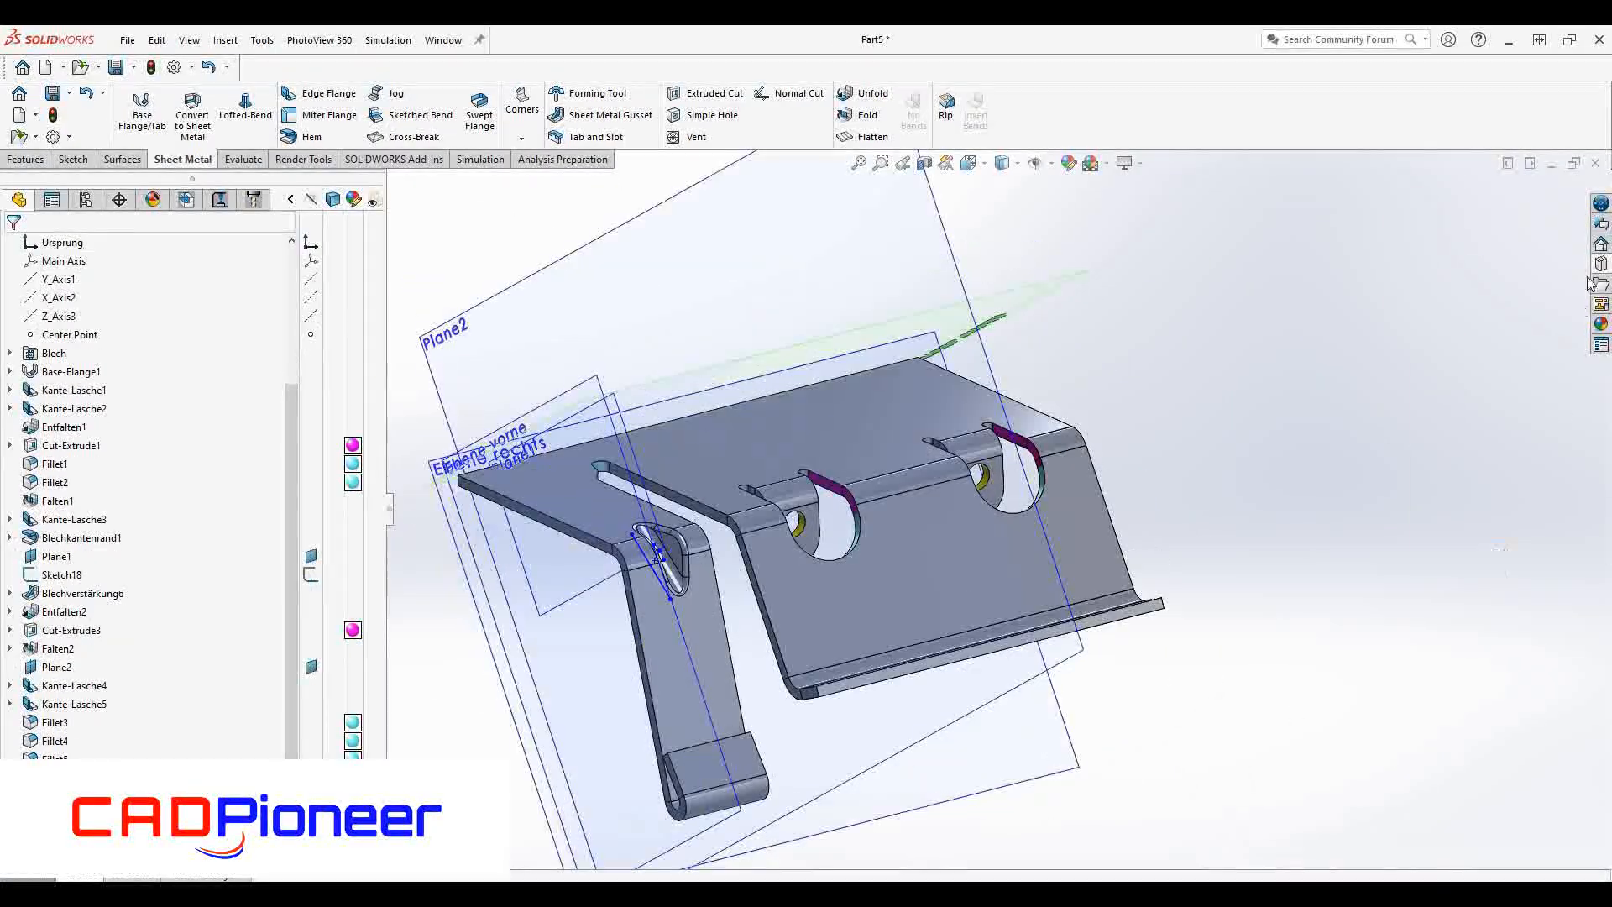
- Apply the counter sink emboss forming tool to the wide flange's outer face and flip its forming direction
left_click_drag(1428, 378, 946, 580)
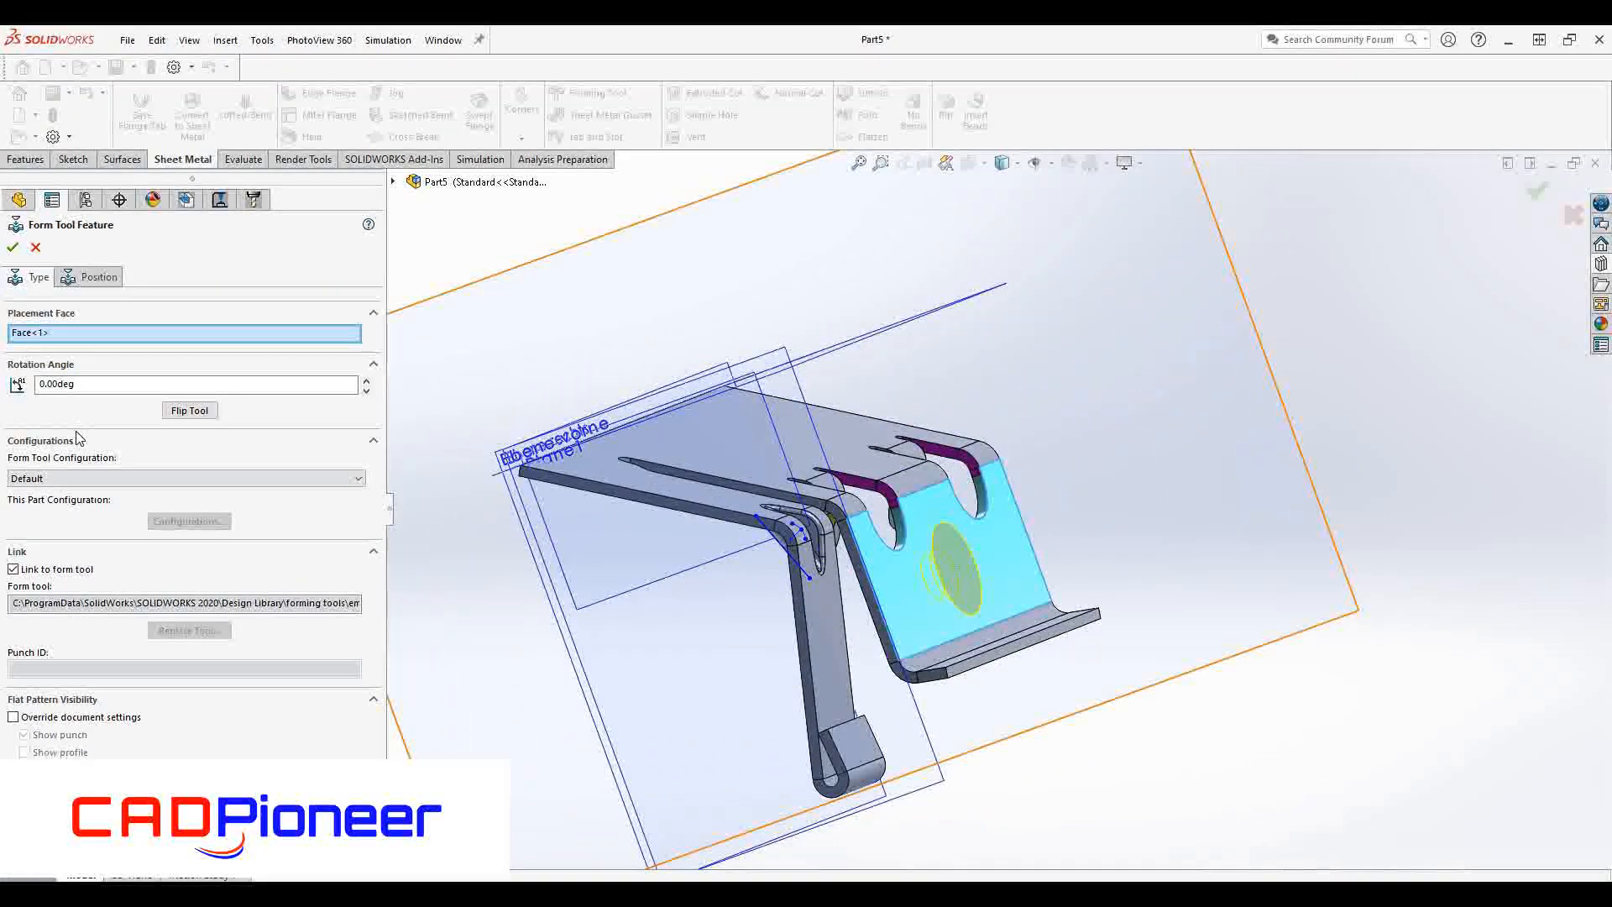
left_click(188, 412)
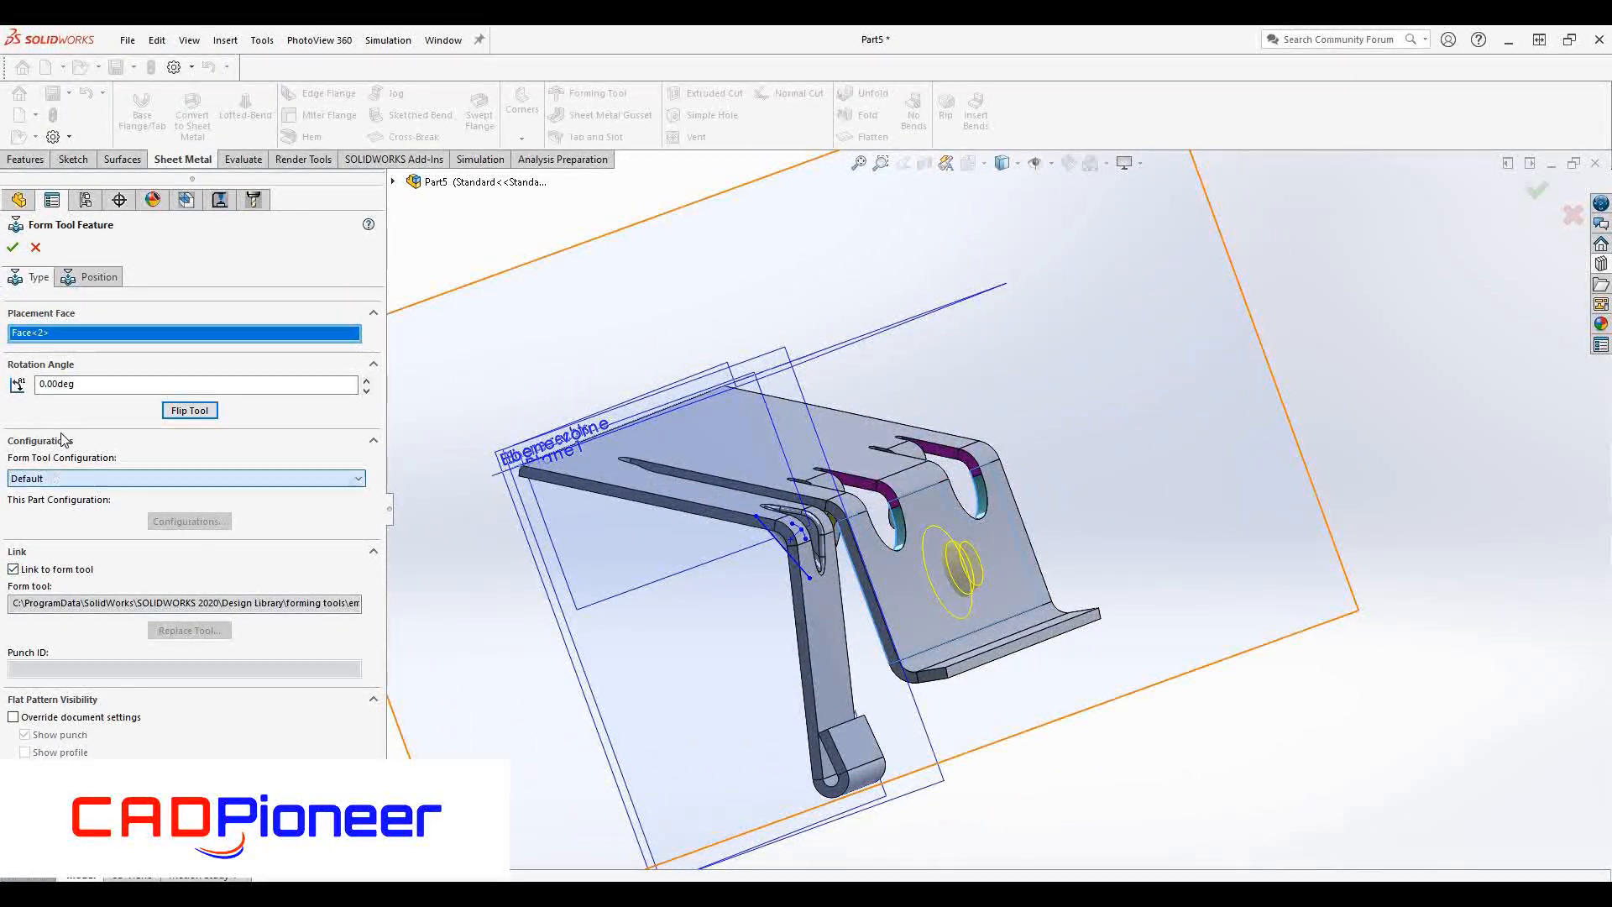
left_click(93, 277)
- Tie the forming tool's point to the vertical centerline's lower end and set that centerline's length to 15.75 mm
left_click_drag(1071, 620, 1064, 607)
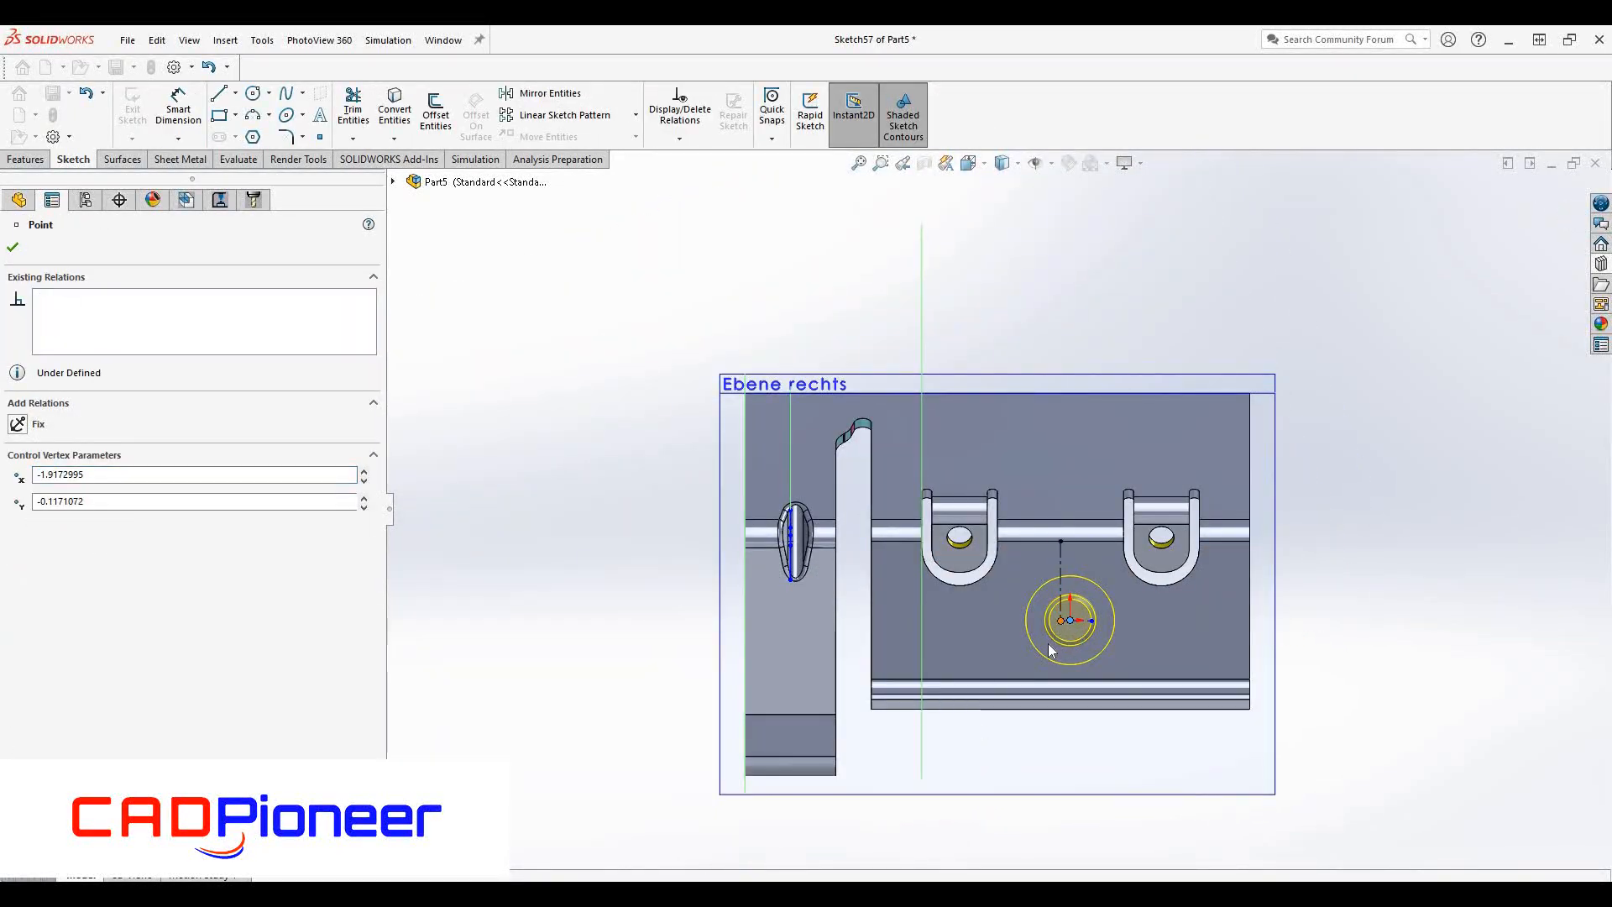
left_click(1061, 620, "ctrl")
left_click(18, 560)
left_click(189, 103)
left_click(1061, 591)
left_click(1124, 598)
type("15.75")
key("Return")
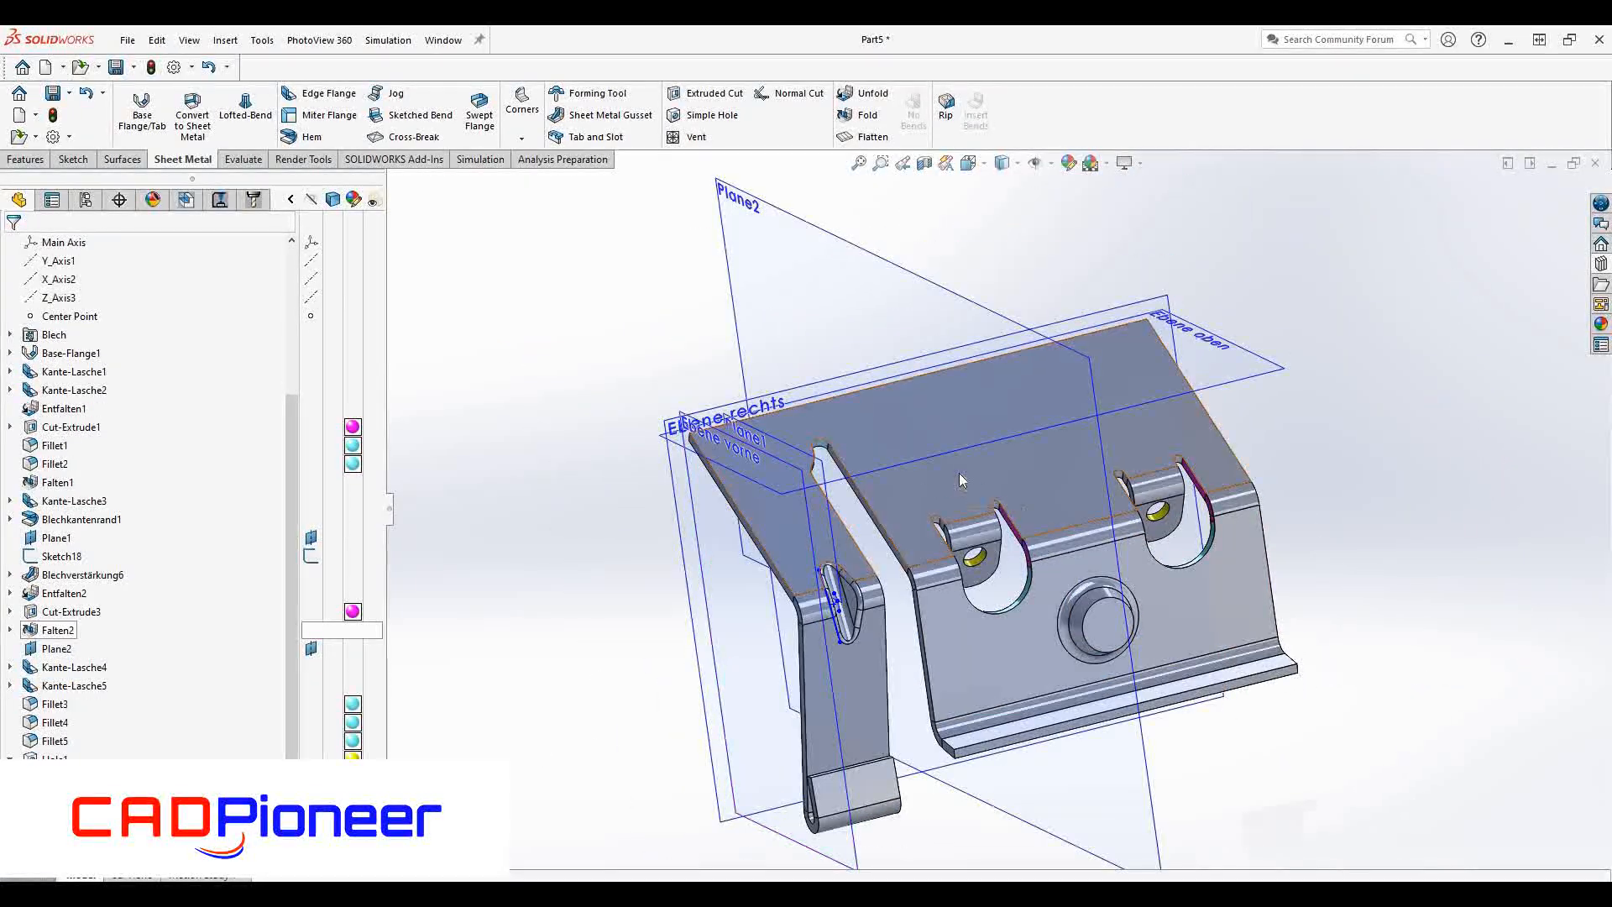
- Sketch a rounded rectangular profile, 25 mm long with 5 mm corner radii, on the base flange's top face
right_click(962, 480)
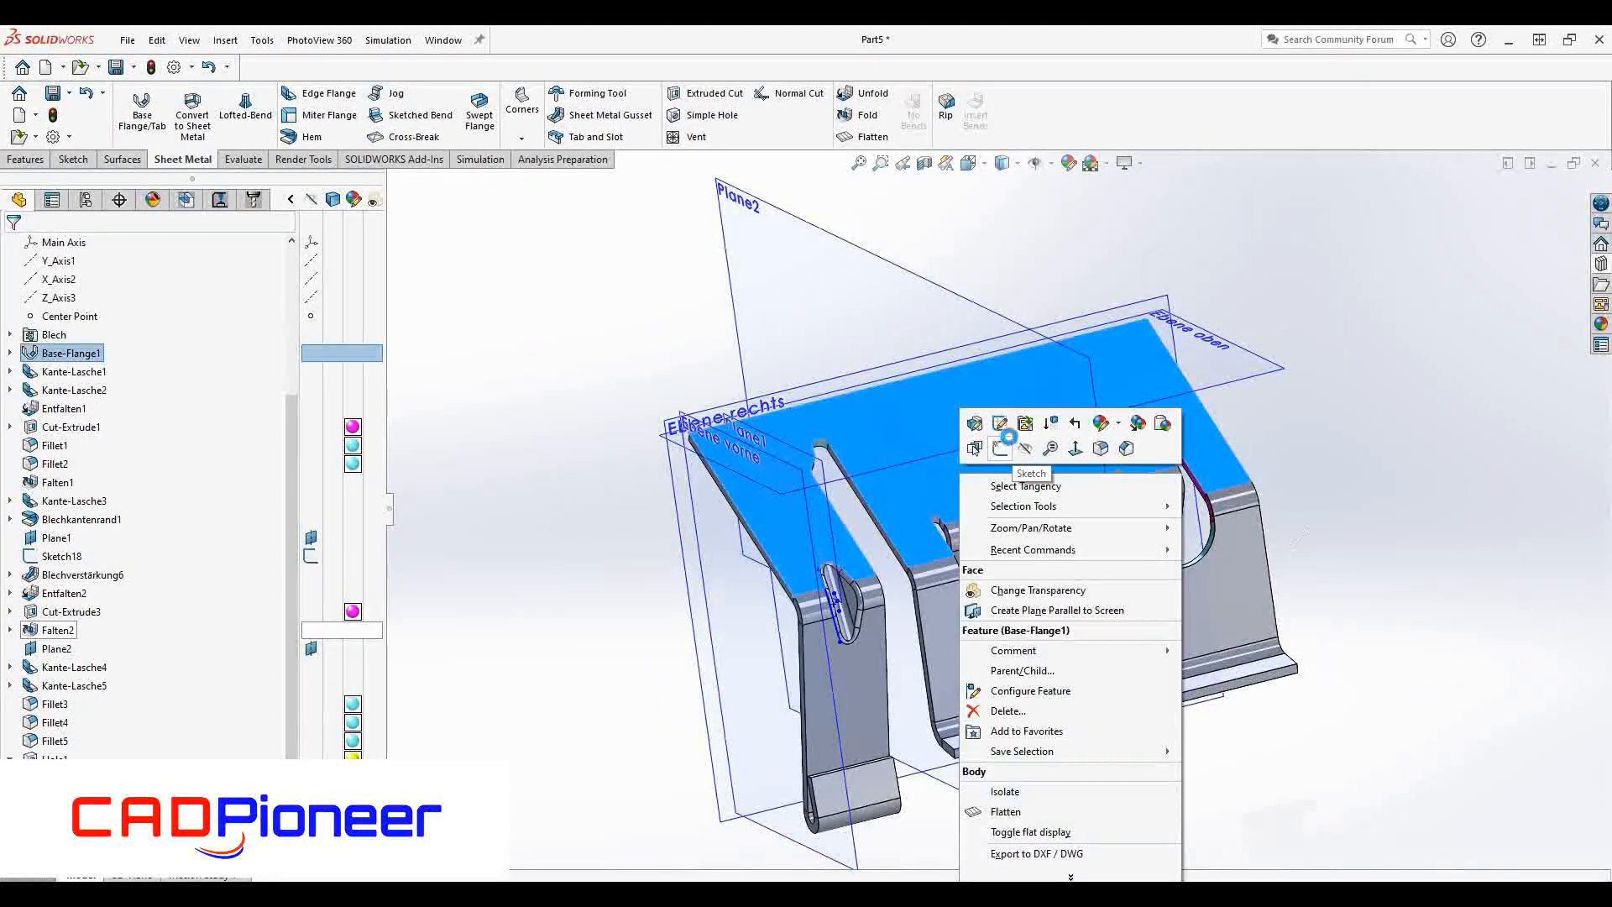
left_click(966, 424)
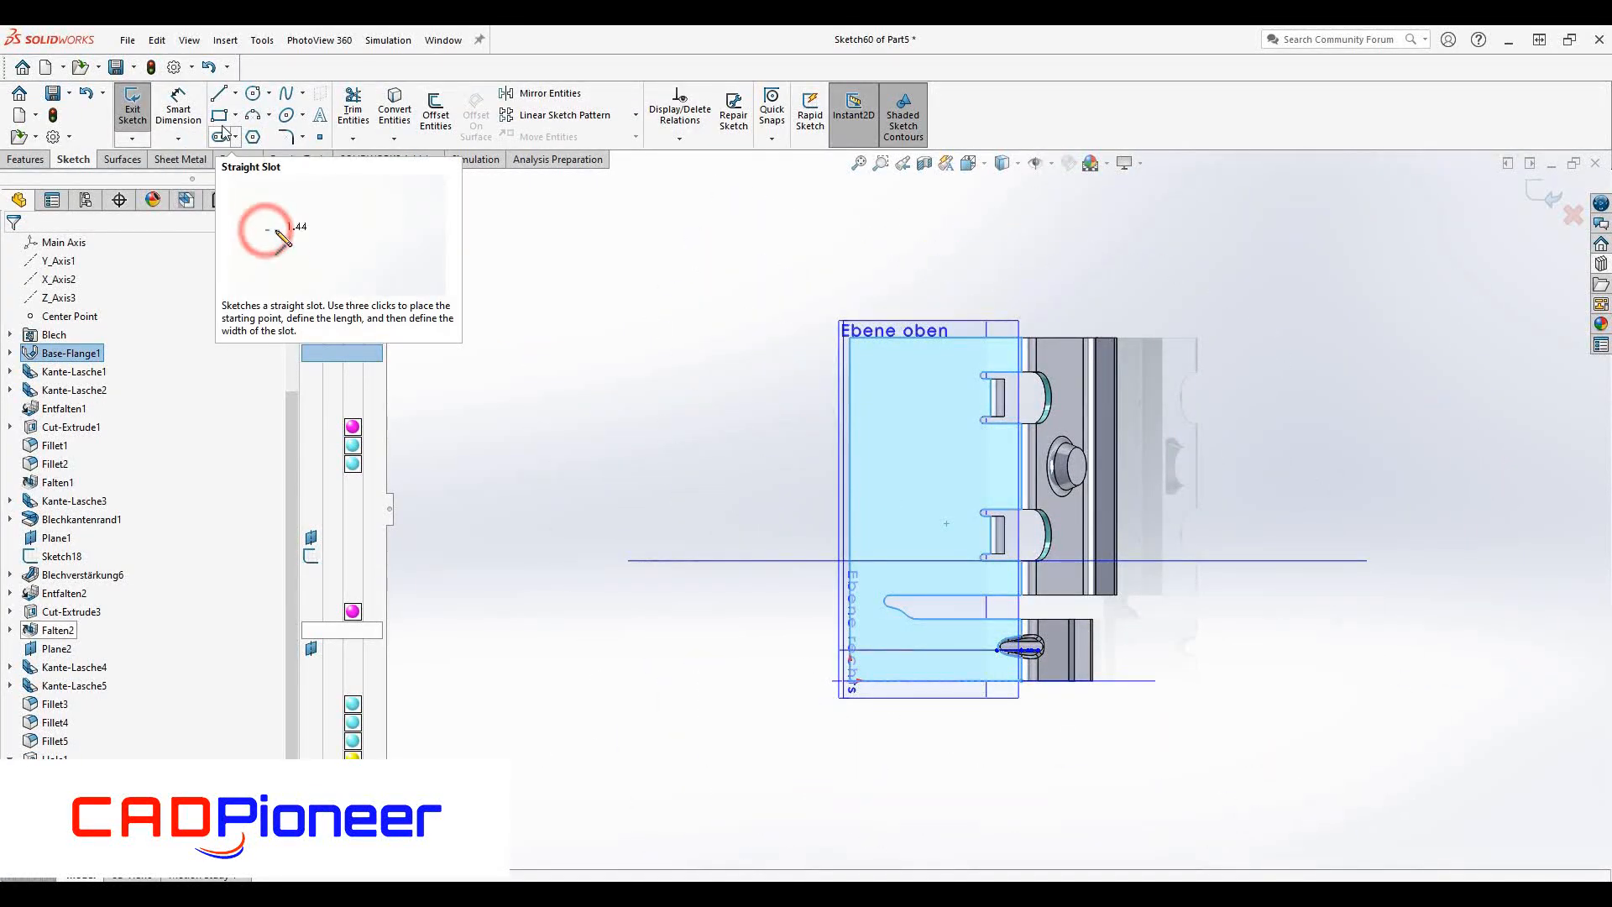
left_click(219, 115)
left_click(835, 496)
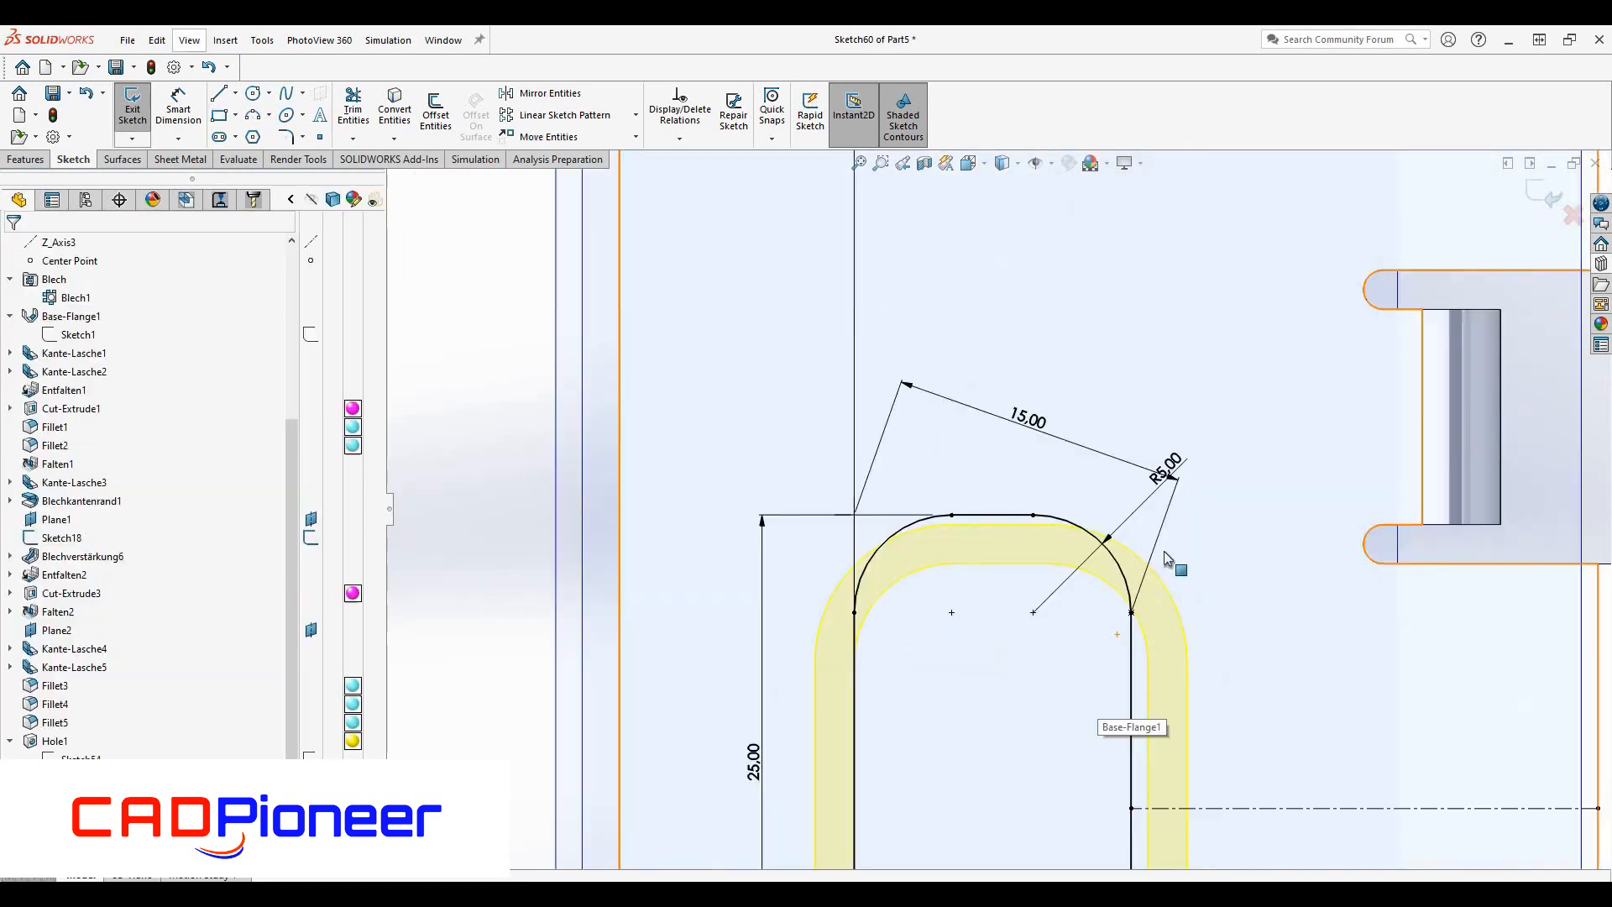
- Replace the slanted width dimension with a 15 mm dimension between the profile's side lines and rebuild the U-shaped cut
right_click(1034, 413)
left_click(1079, 598)
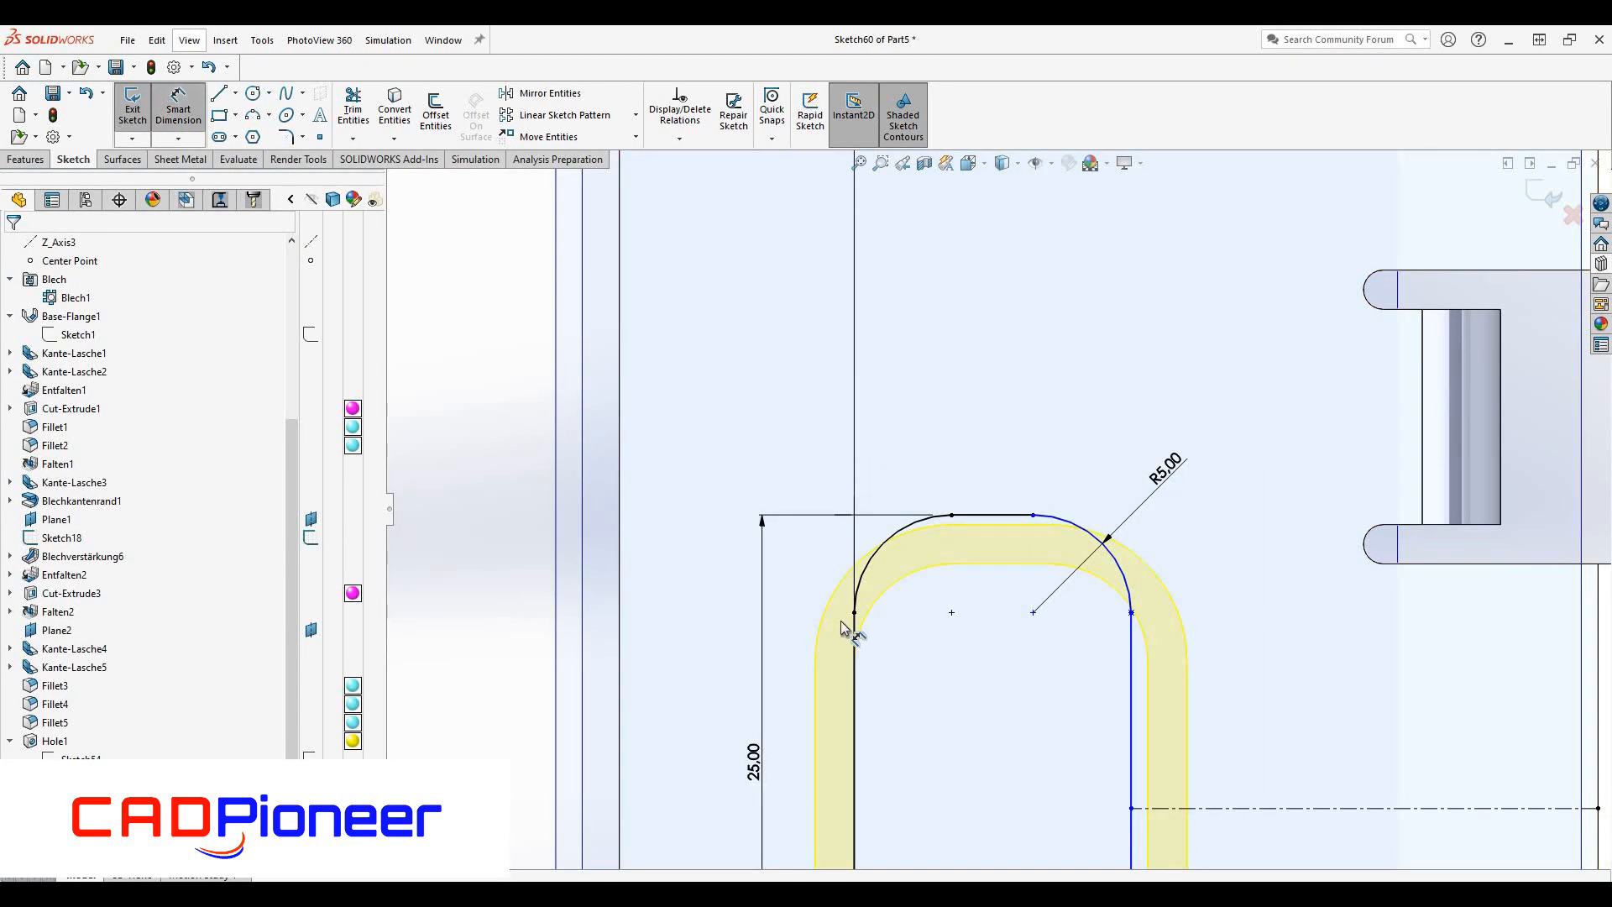
left_click(1131, 663)
left_click(854, 663)
left_click(978, 453)
key("Return")
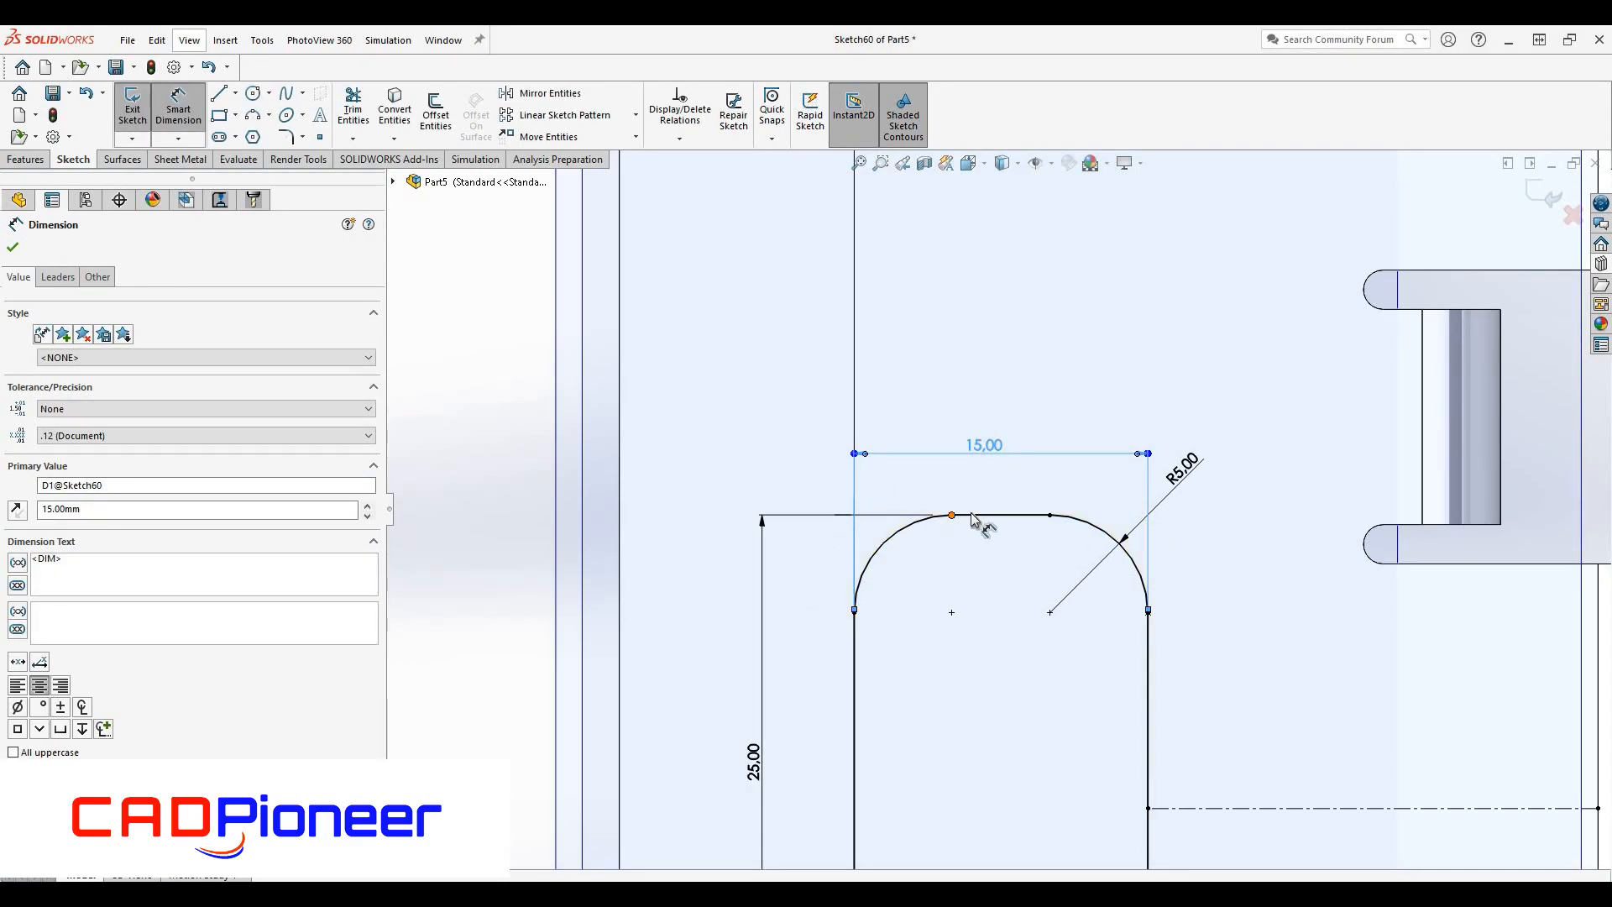
scroll(961, 424, "up", 5)
left_click(1080, 502)
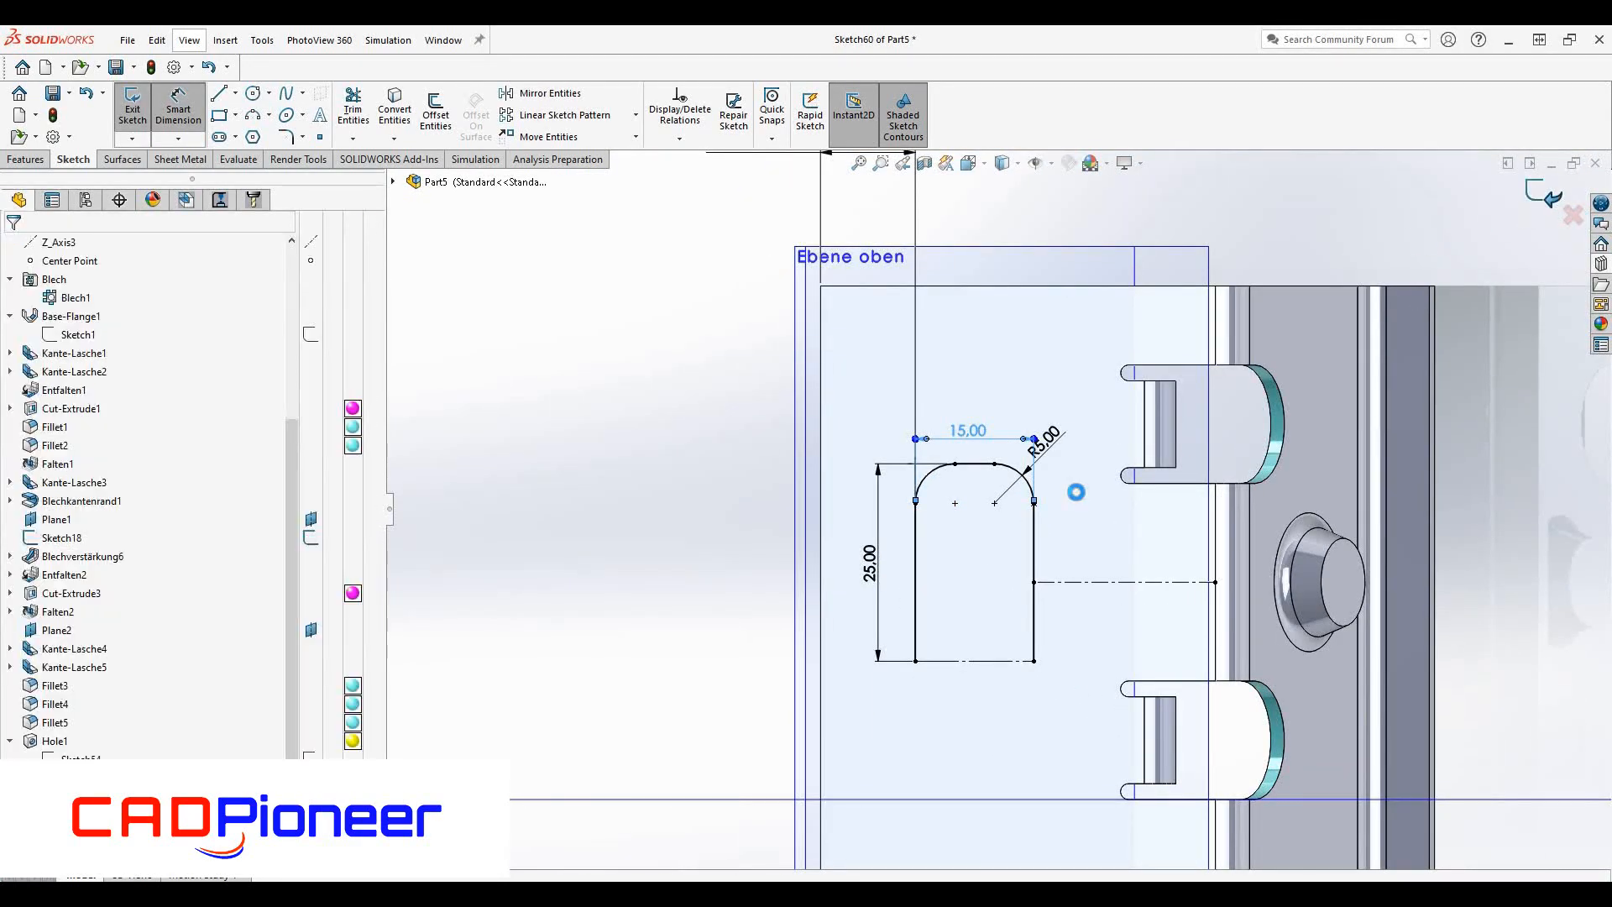
key("ctrl+b")
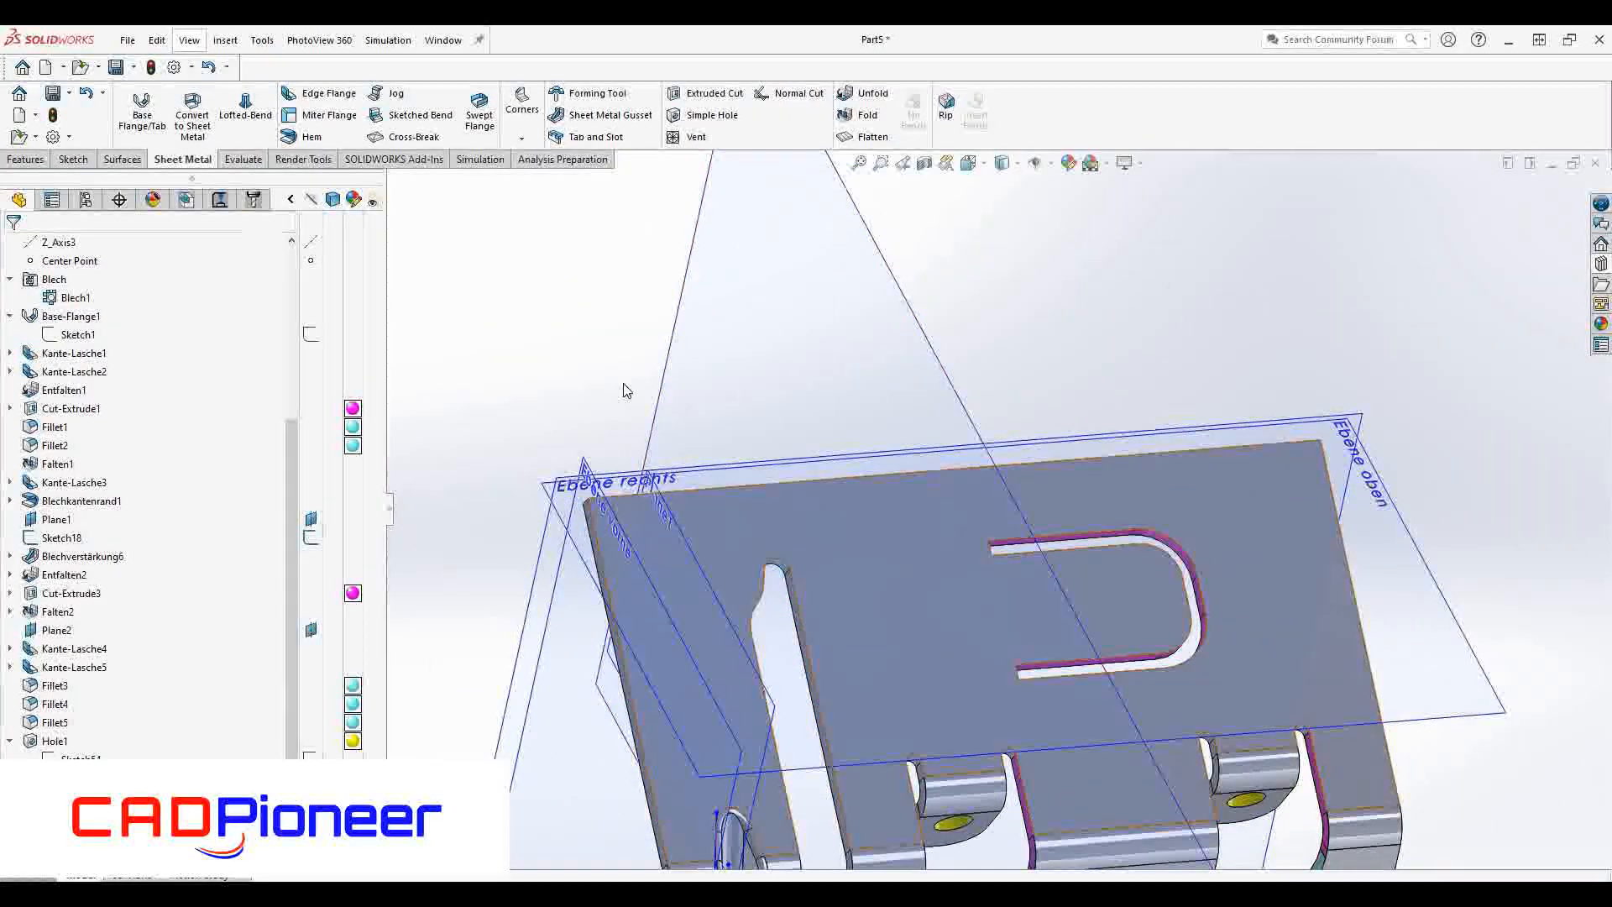
- Sketch a straight bend line across the tongue between the U-shaped cut's legs on the base flange's top face
left_click(1068, 588)
right_click(1066, 583)
left_click(1066, 455)
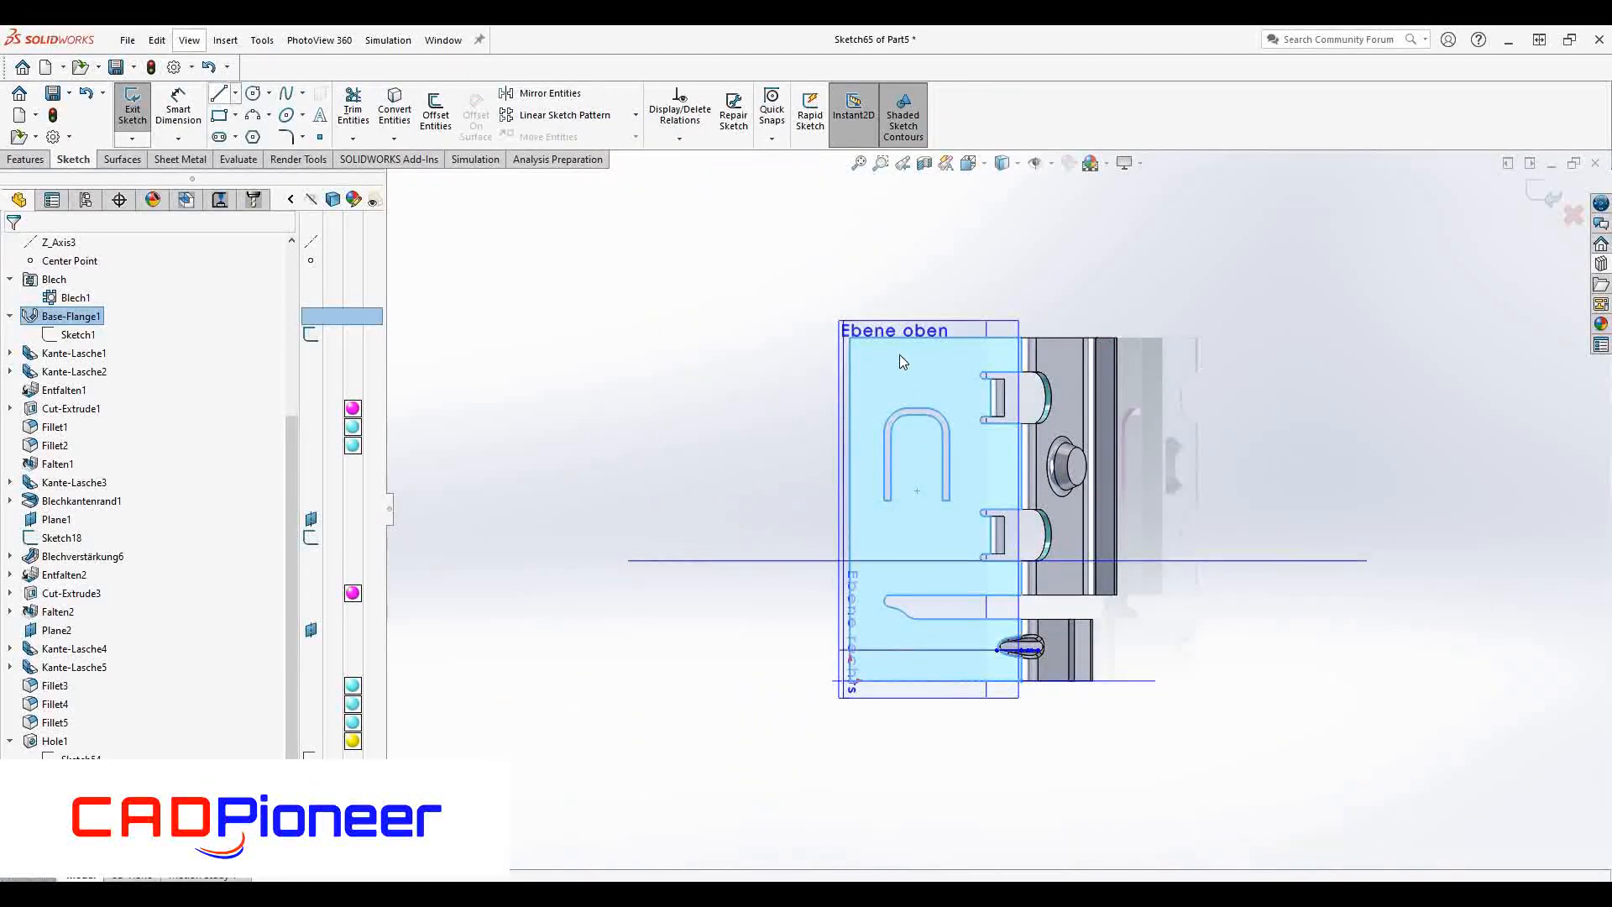
key("l")
left_click(891, 466)
left_click(943, 466)
key("Escape")
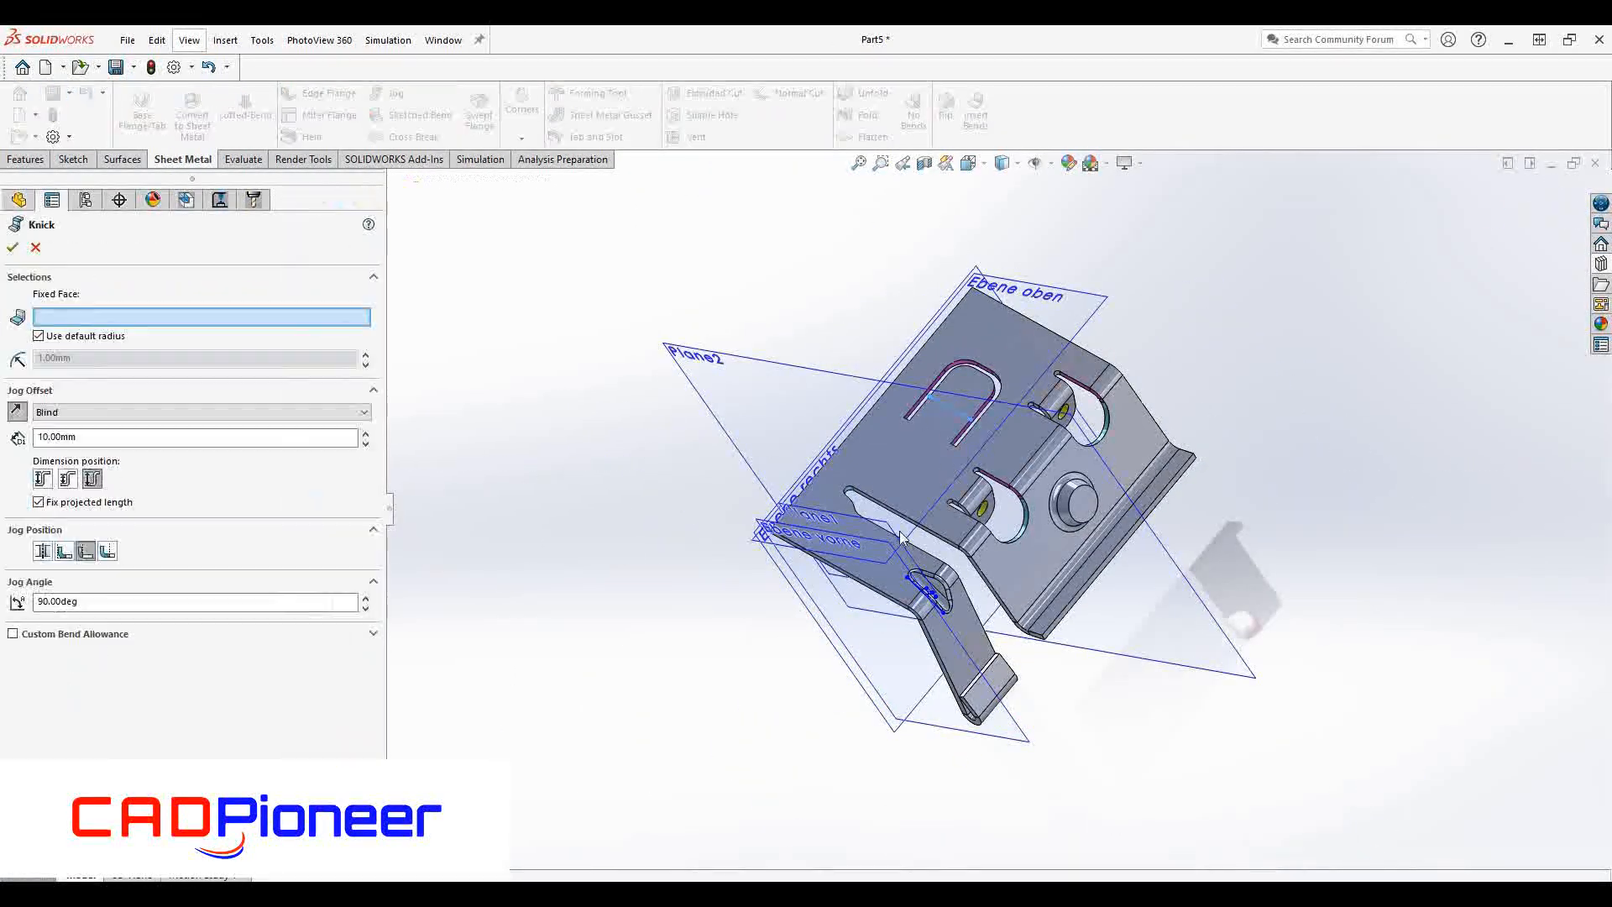
- Jog the tongue along the bend line with the surrounding base face fixed and a custom bend radius
left_click(990, 435)
scroll(990, 435, "down", 5)
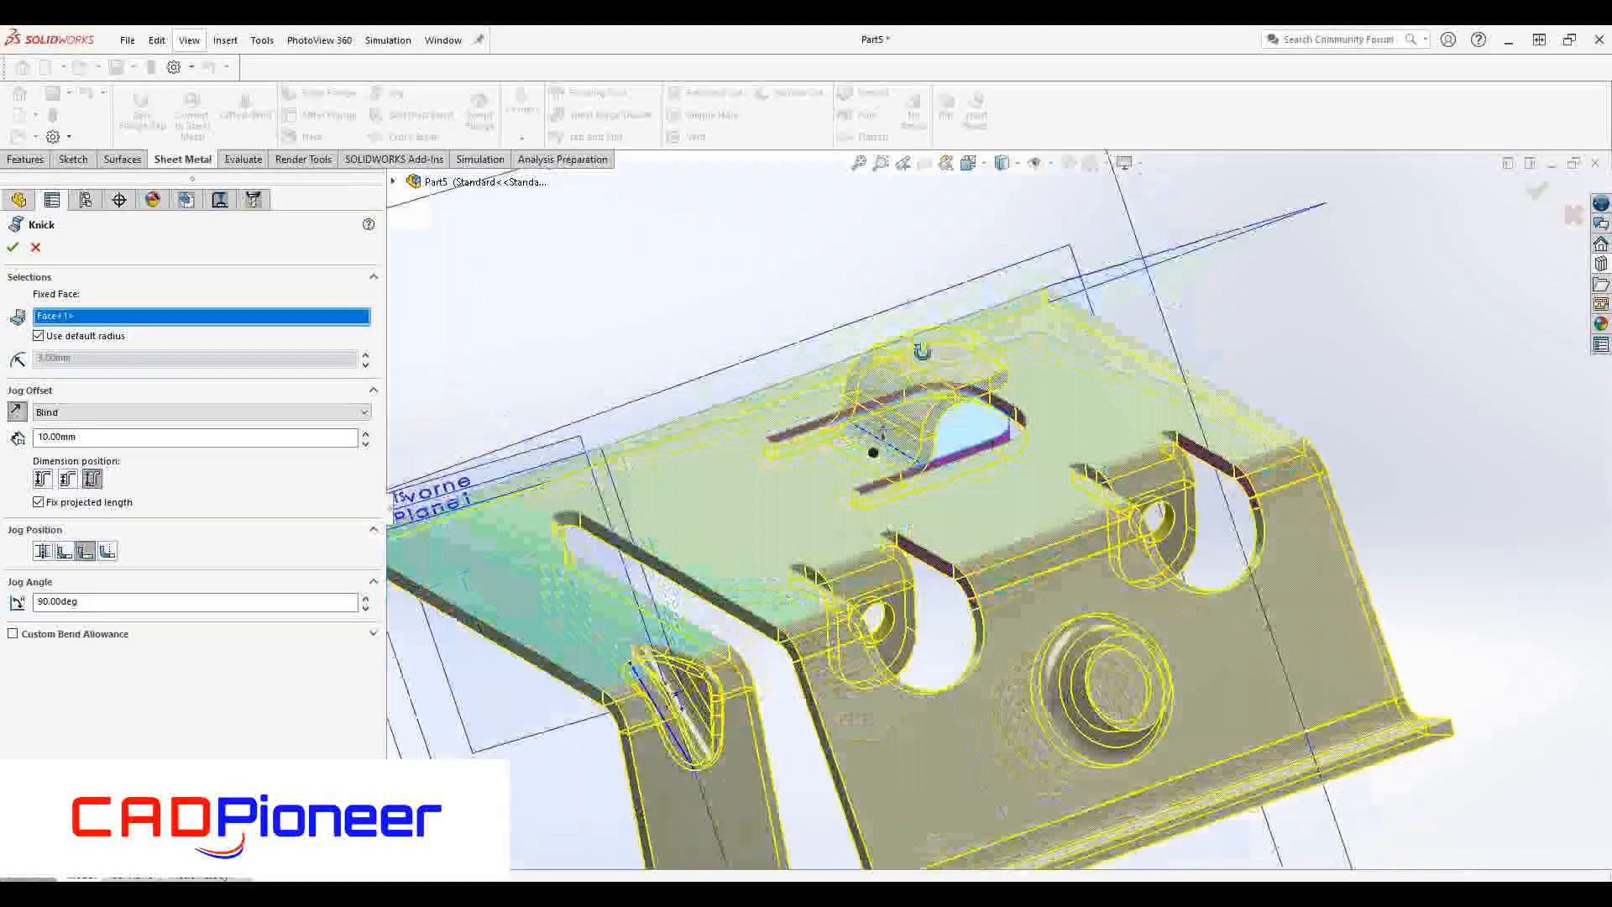
left_click(38, 336)
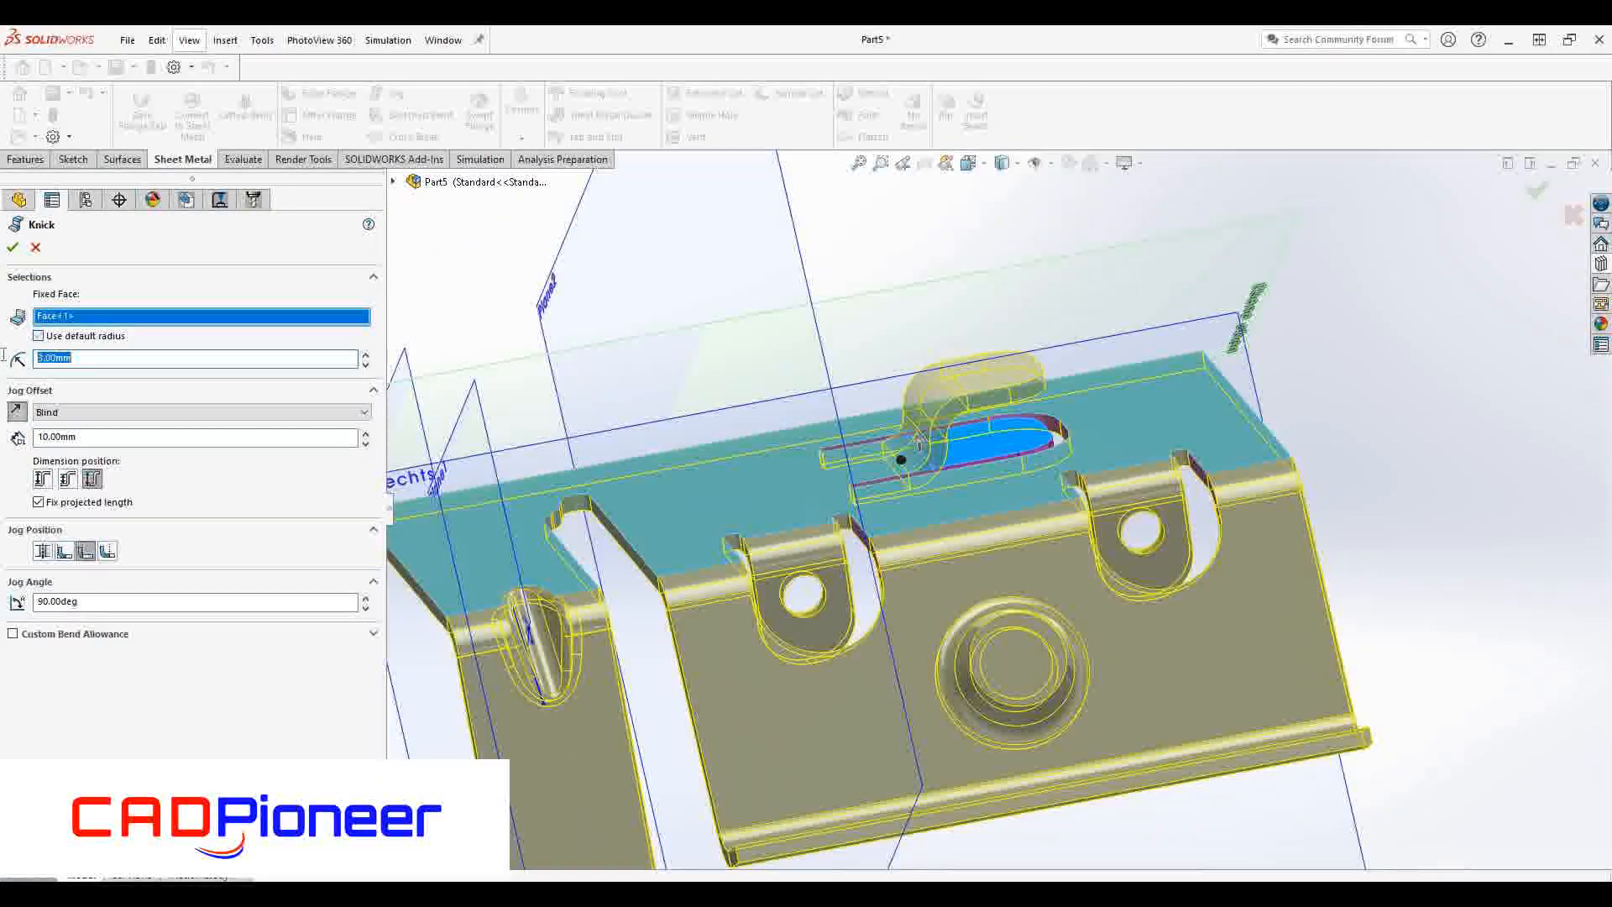
key("Return")
- Place a 5 mm simple hole on the raised tongue with the Up To Next end condition
key("Tab")
type("5")
key("Return")
left_click(74, 347)
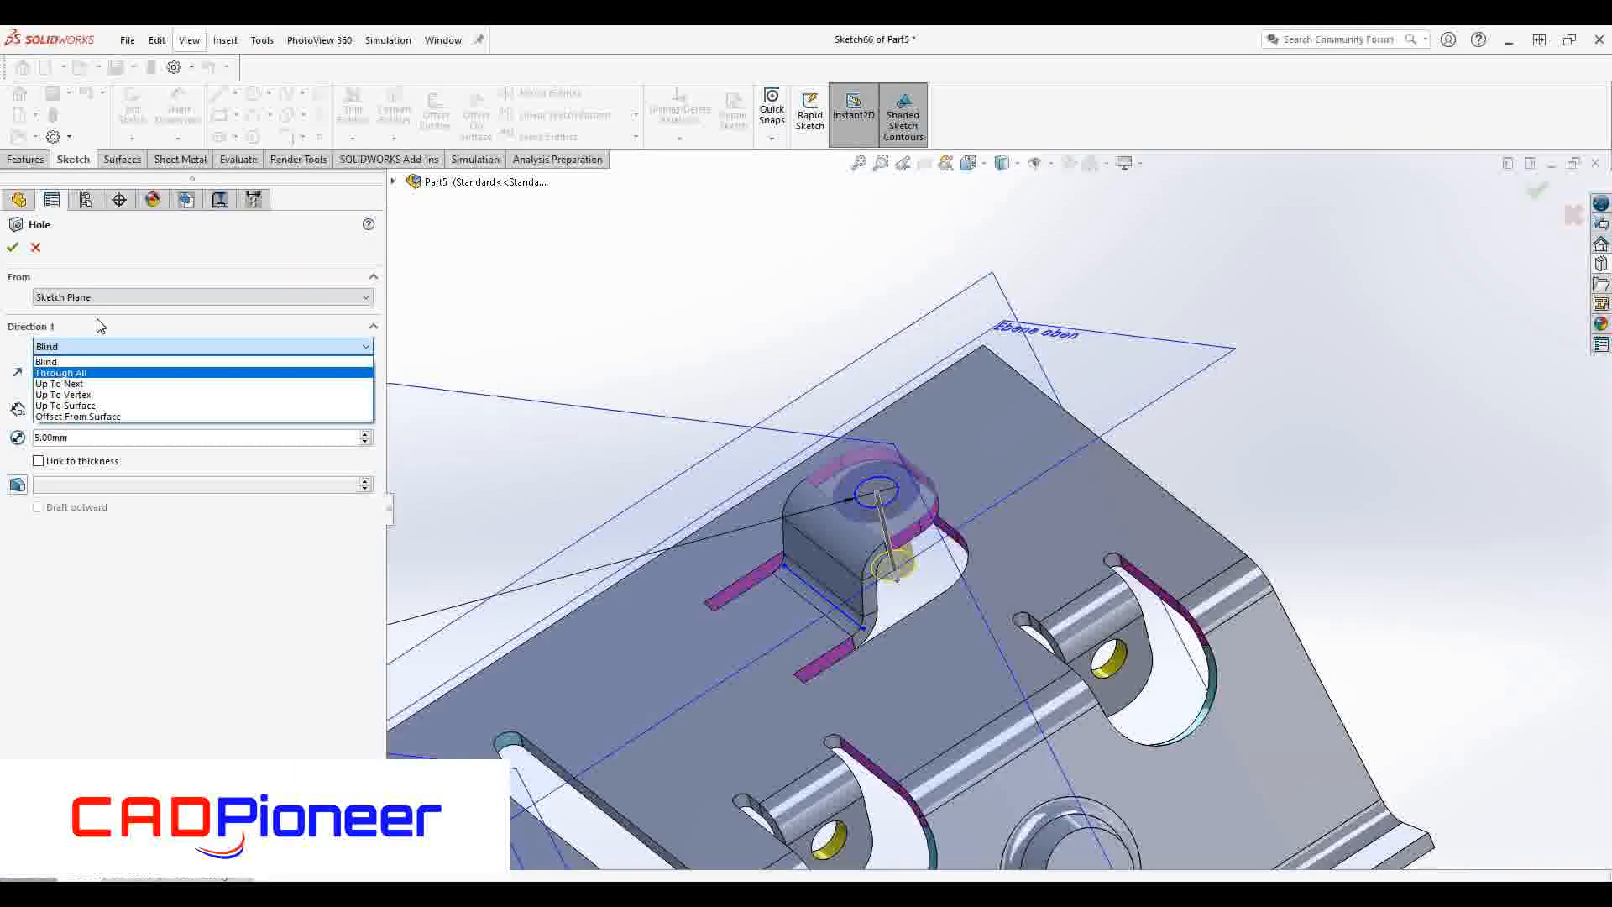
left_click(76, 385)
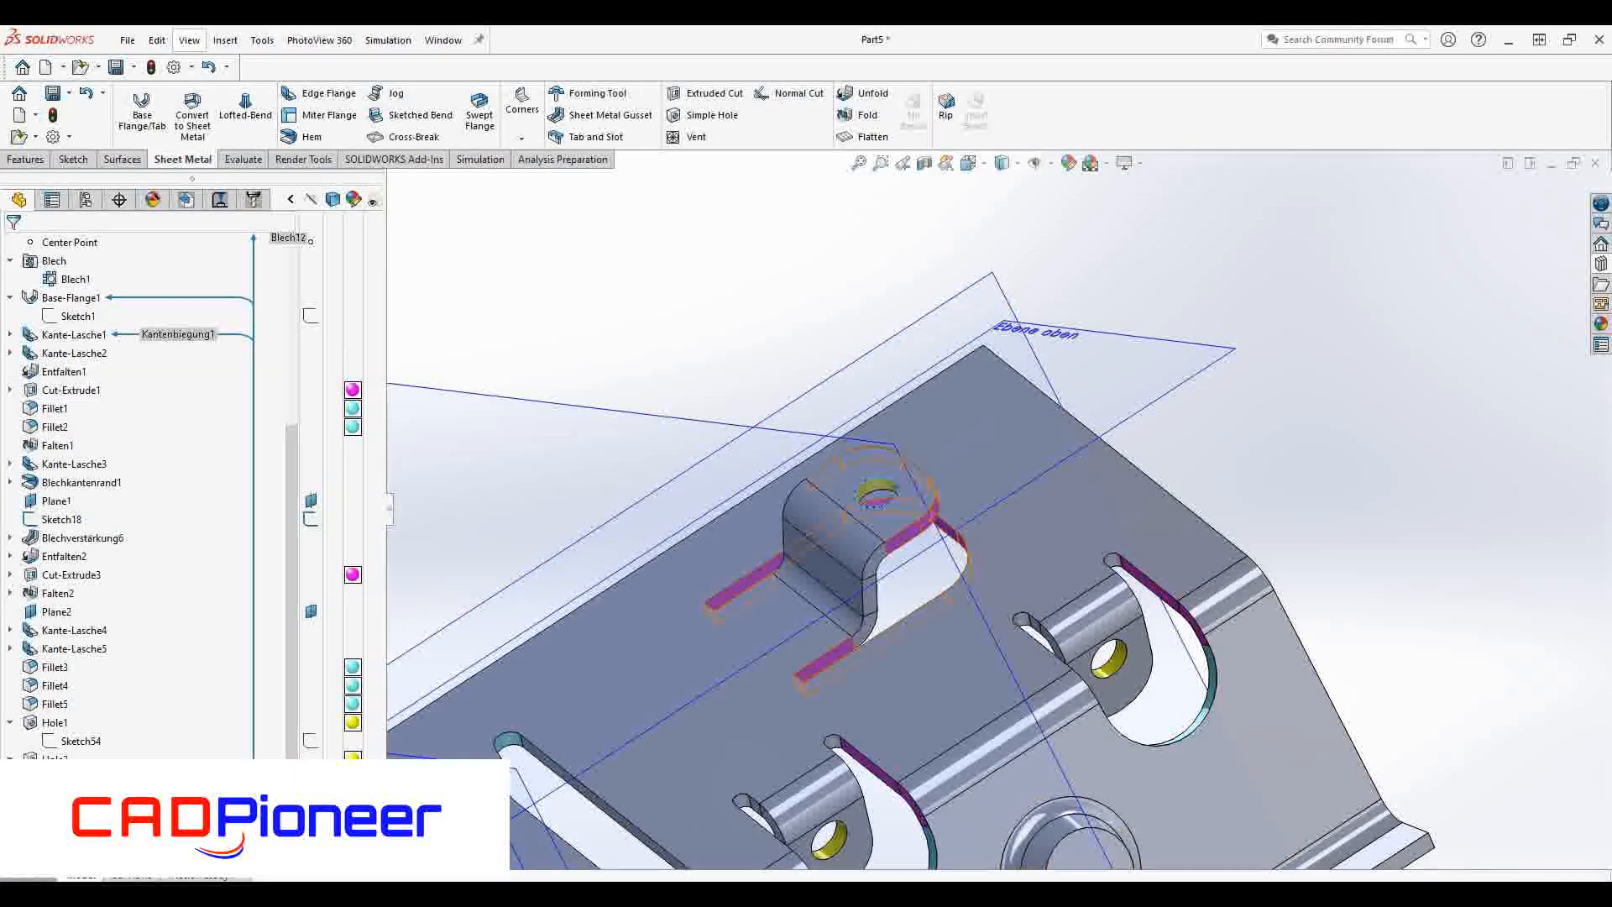
- Edit the tongue hole's sketch and draw a vertical construction line from the rounded end's edge midpoint to the circle's centre
left_click(878, 491)
left_click(956, 454)
scroll(957, 451, "up", 5)
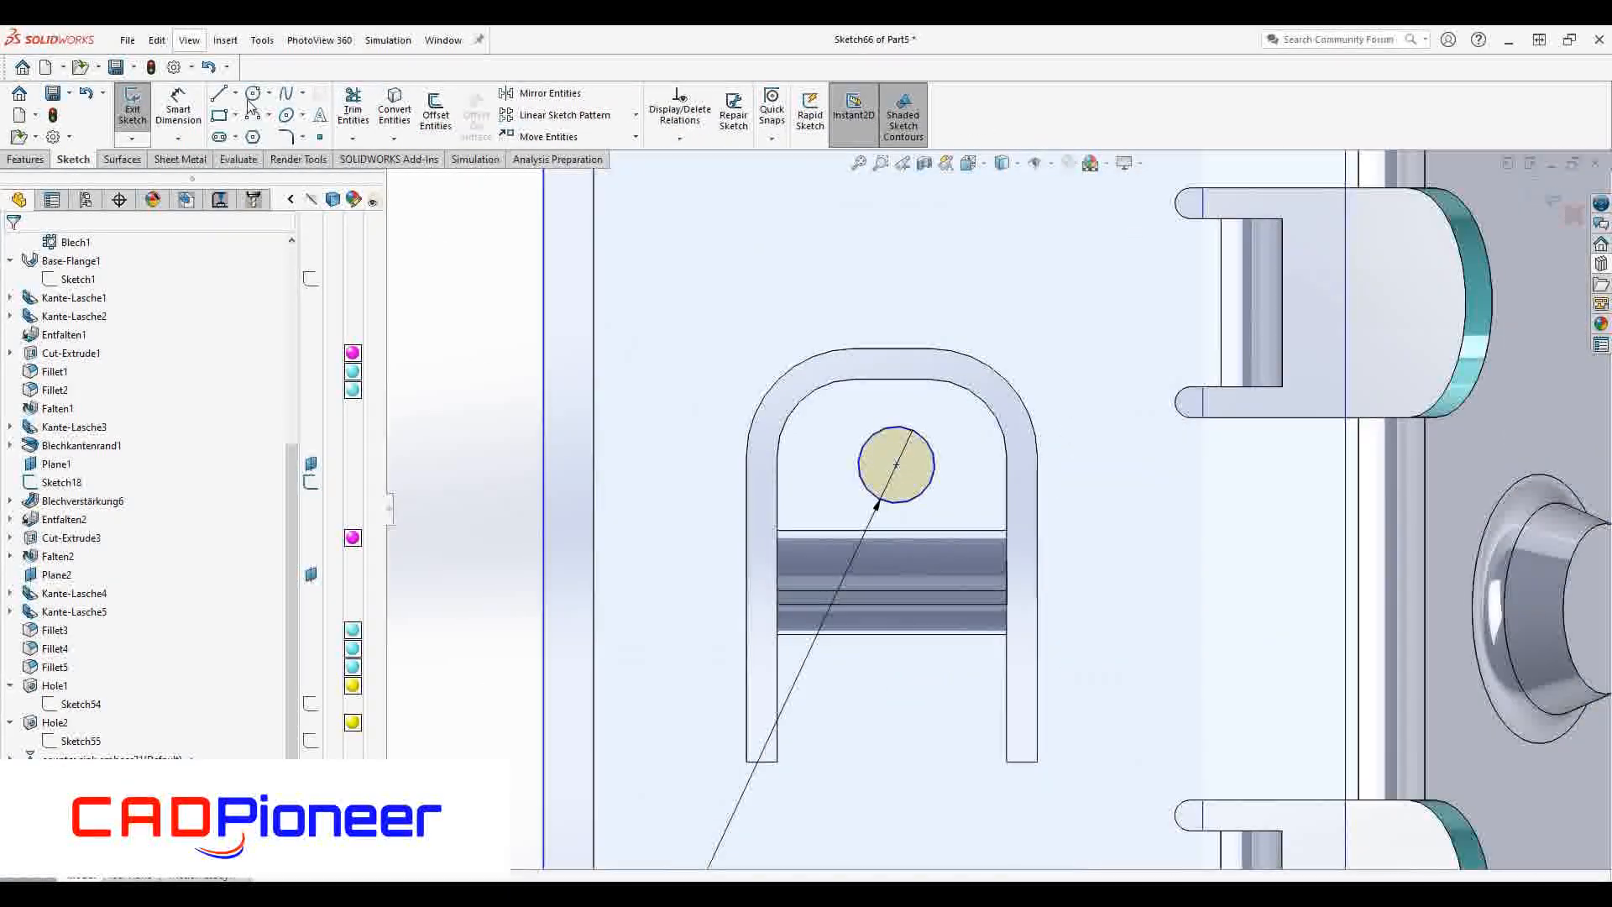
left_click(892, 379)
left_click(896, 464)
key("Escape")
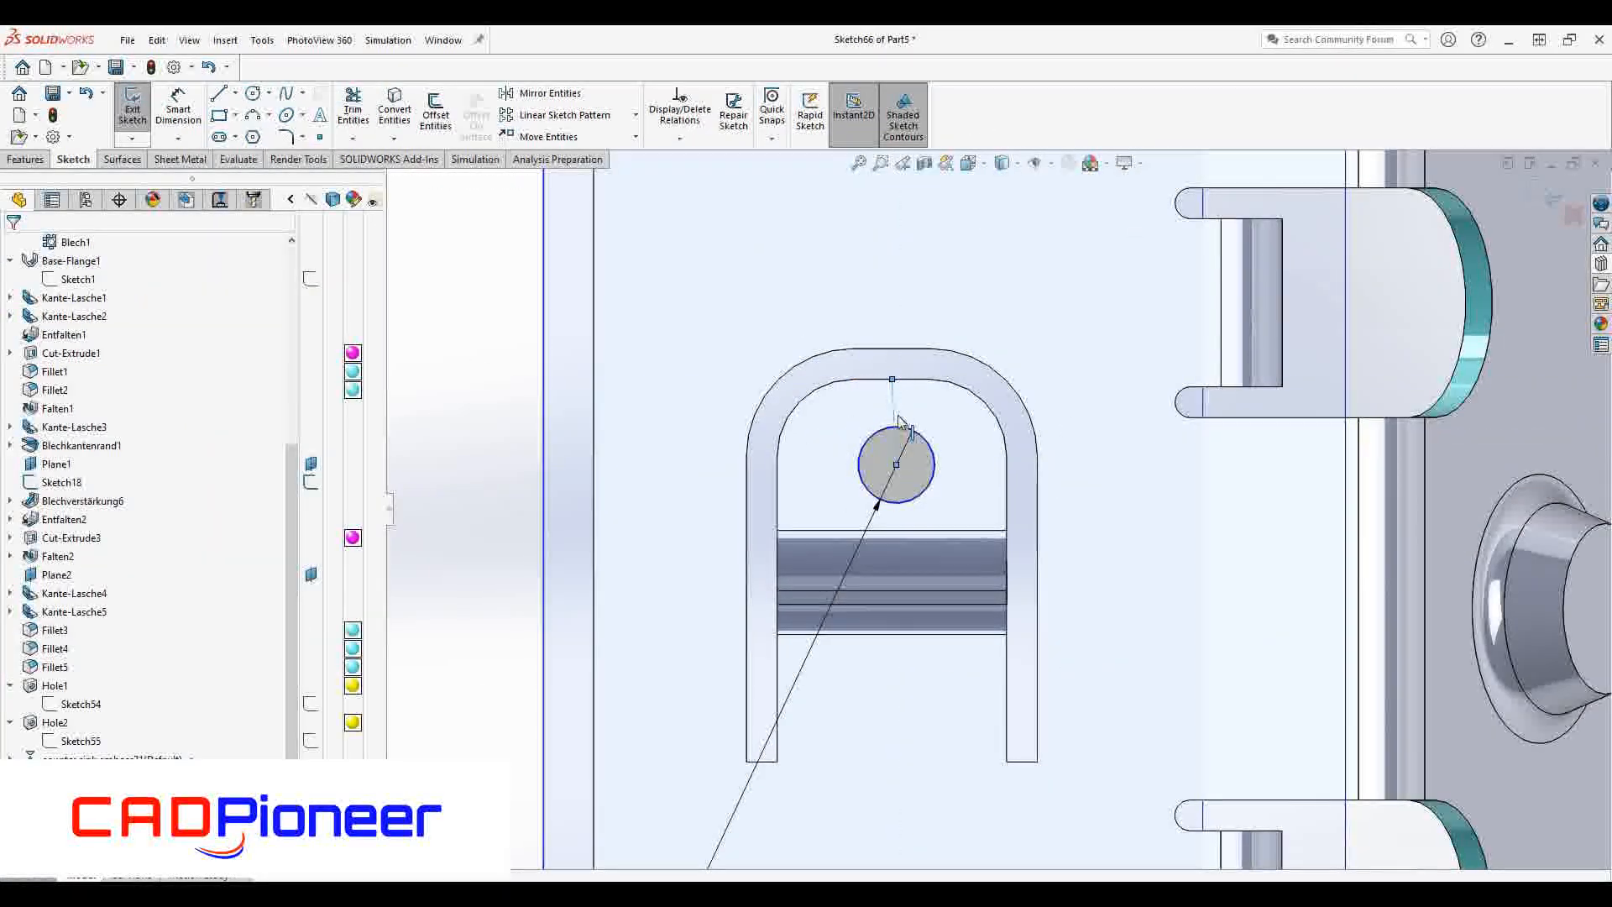
right_click(893, 415)
left_click(937, 367)
- Set the construction line between the tongue's end edge and the hole centre to 5 mm and rebuild the hole
key("d")
left_click(892, 409)
left_click(703, 511)
left_click(697, 502)
type("5")
key("Return")
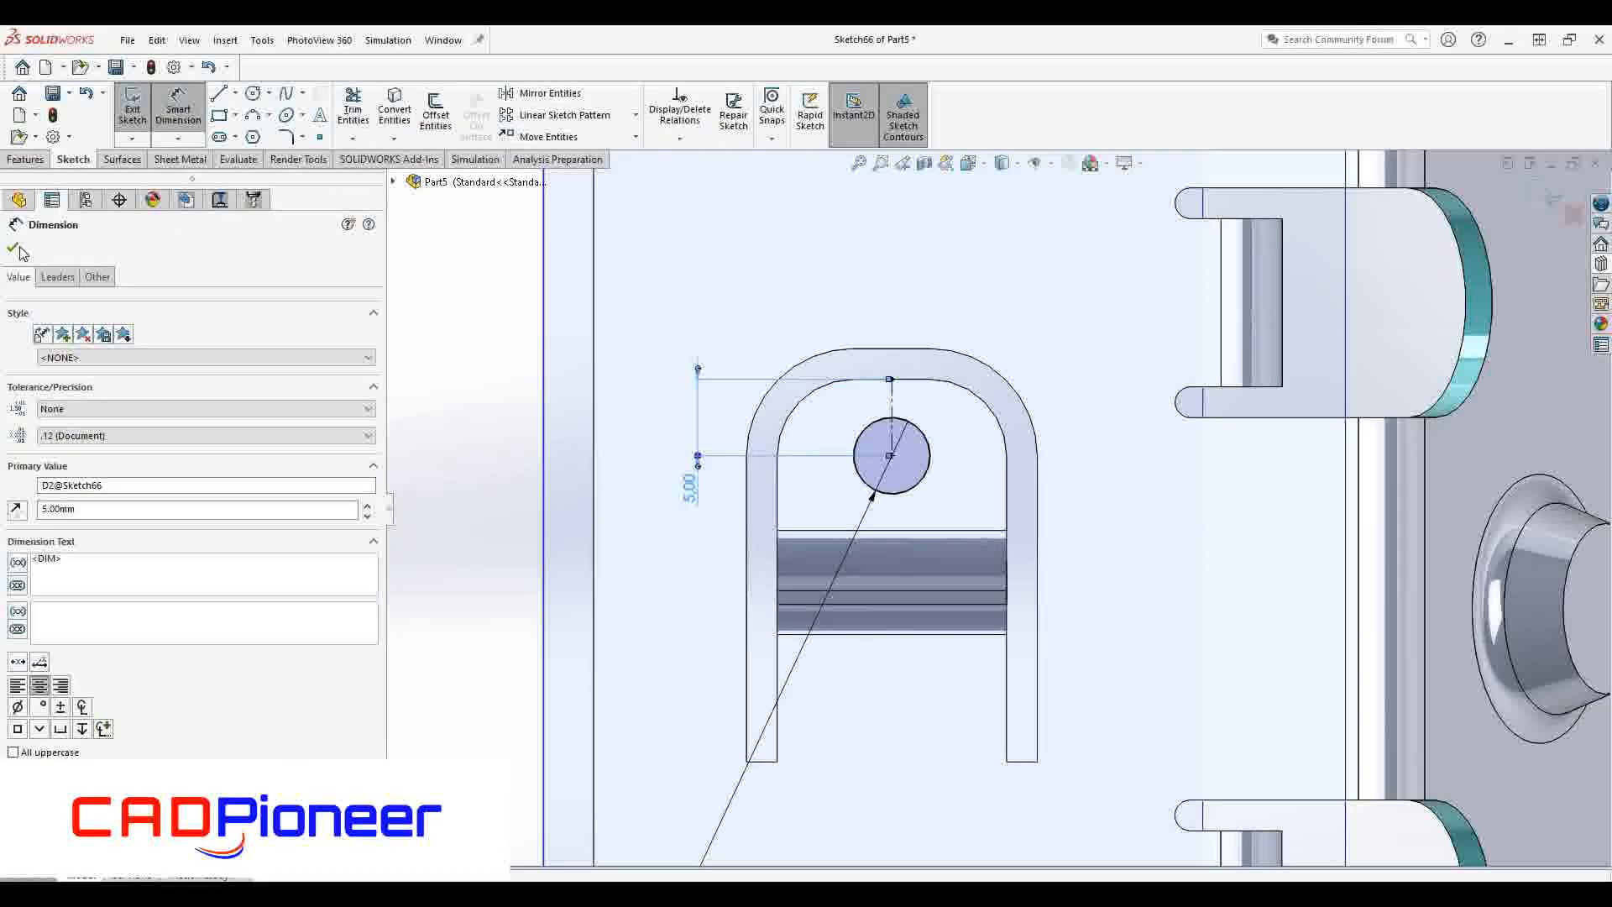
left_click(13, 247)
key("ctrl+b")
- Flatten the part to check the flat pattern with the jogged tongue, and undo the flattening
scroll(928, 465, "down", 6)
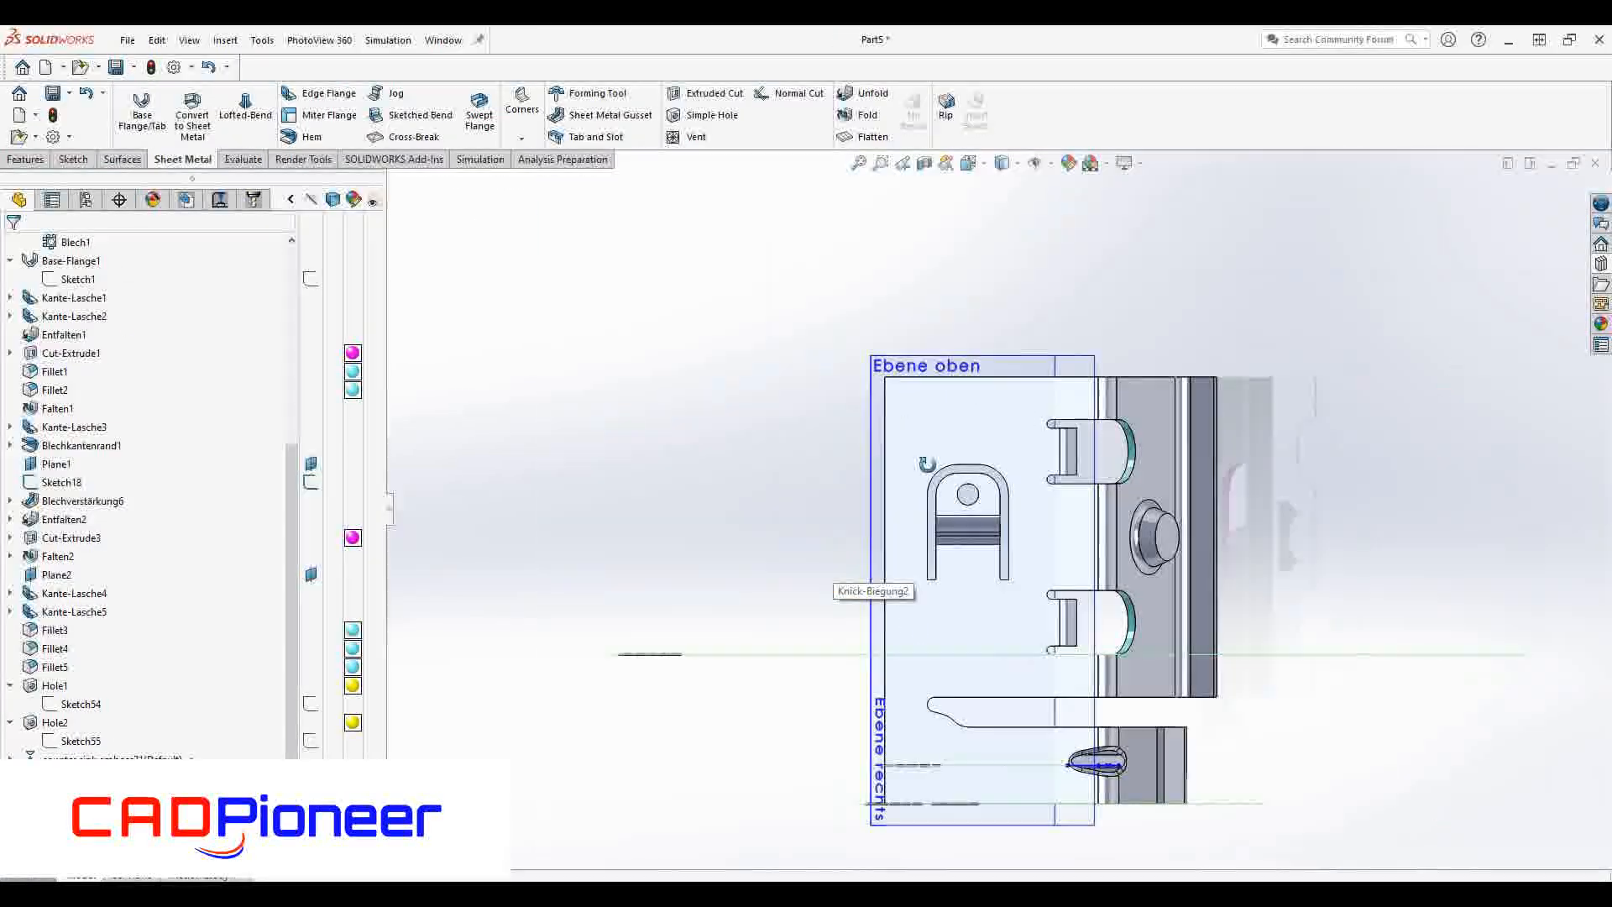
middle_click_drag(928, 464, 806, 370)
left_click(865, 137)
left_click(87, 93)
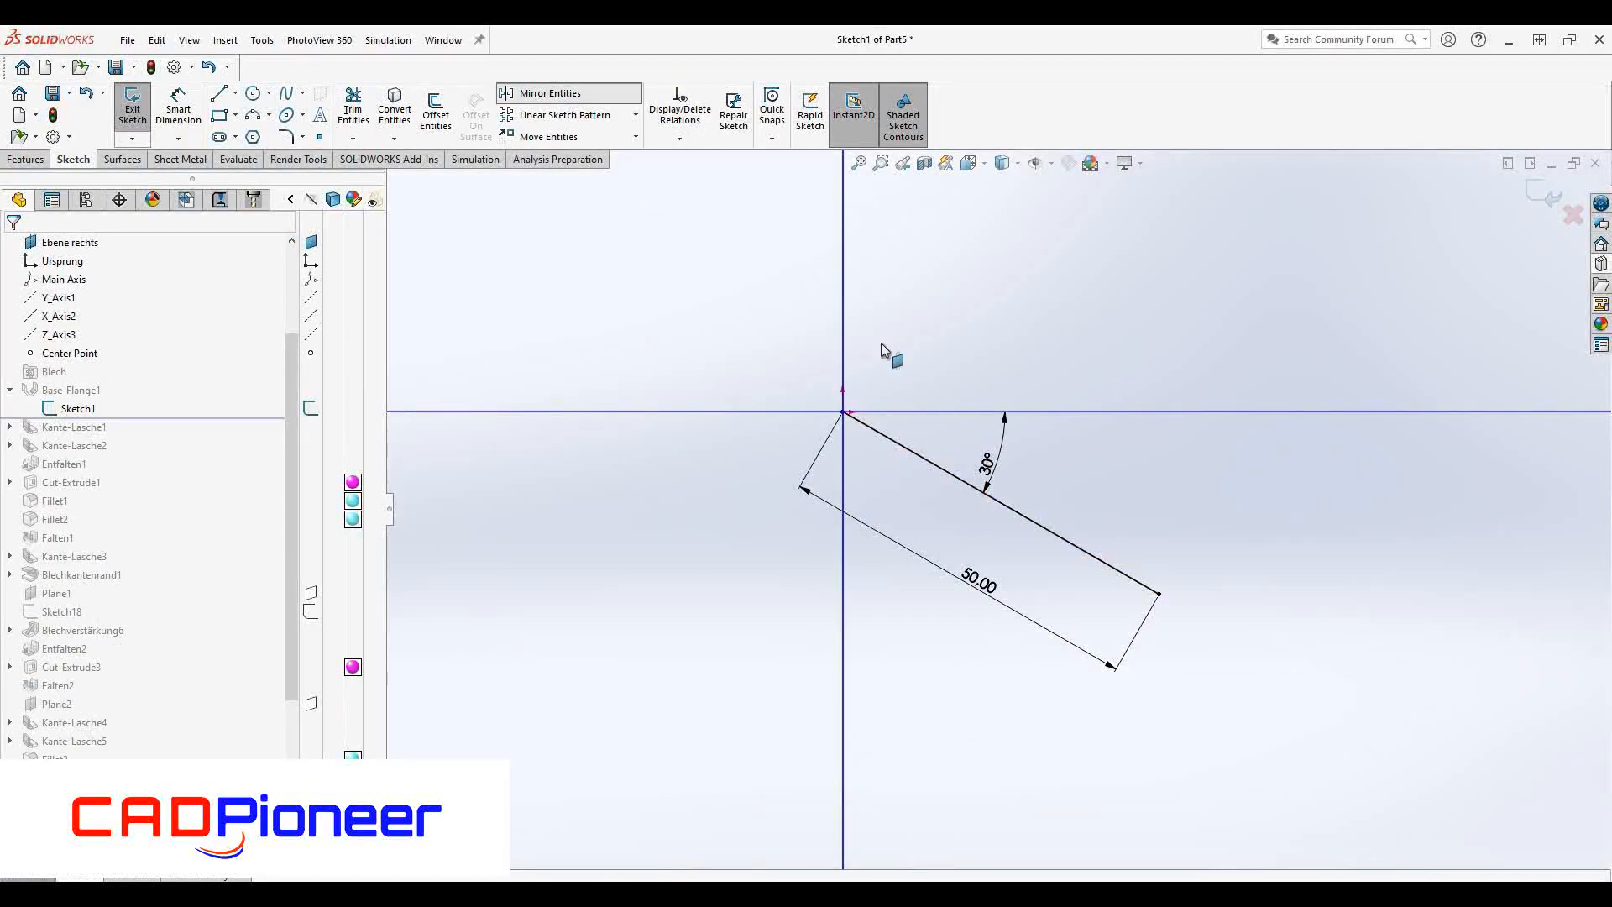
- Mirror the base flange's sketch line about the right plane and mirror the features to the new side
left_click(881, 434)
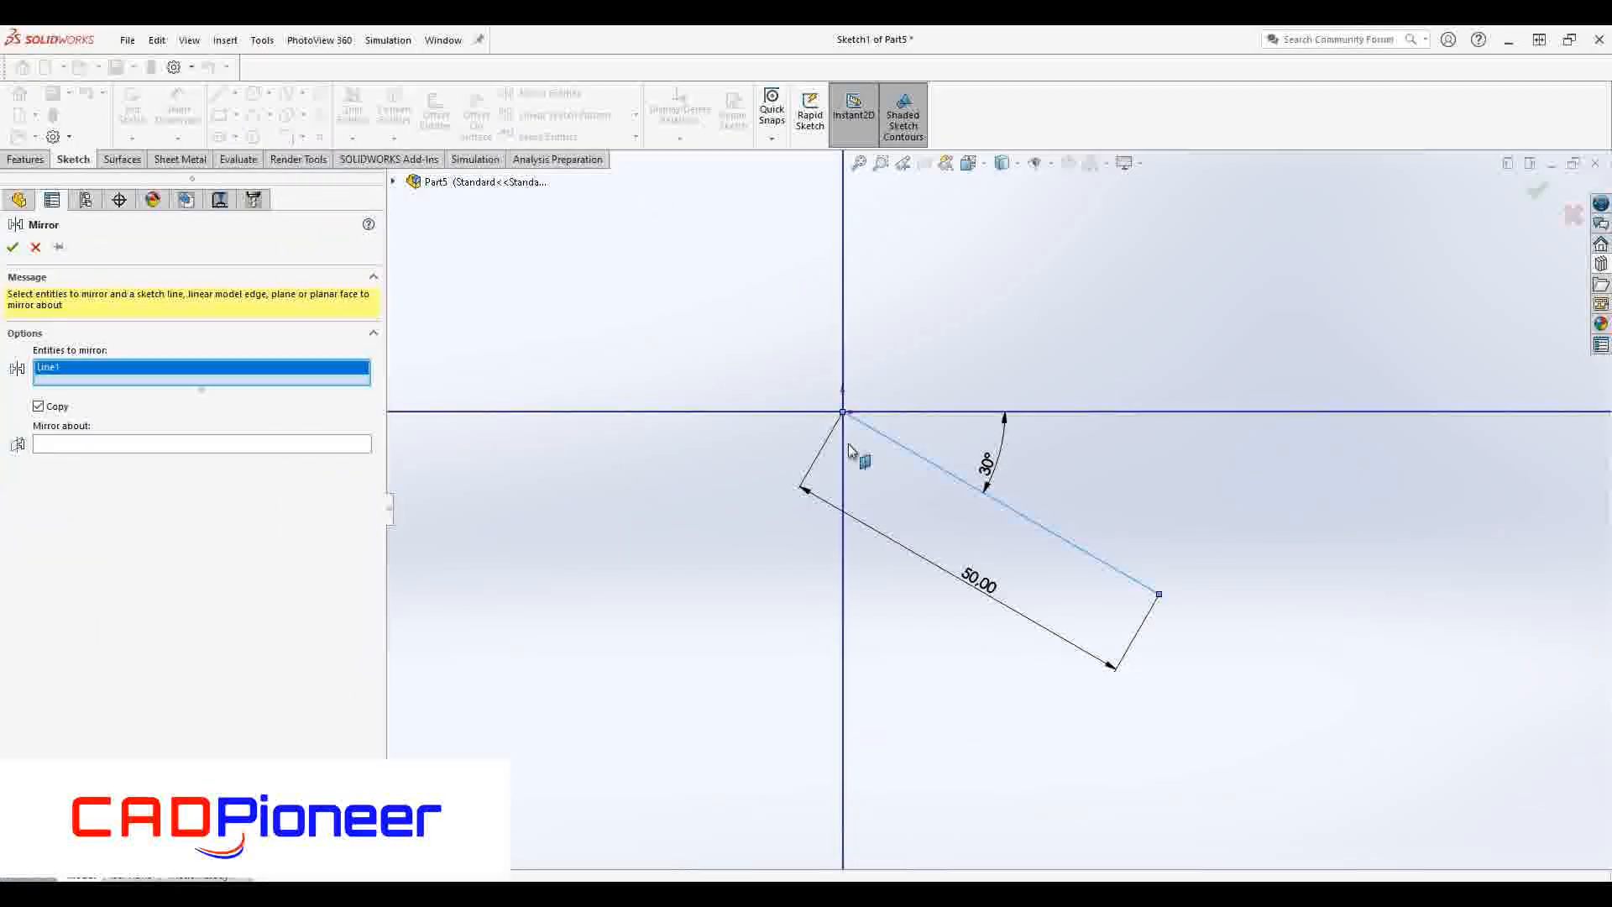
right_click(712, 456)
left_click(843, 503)
left_click(13, 247)
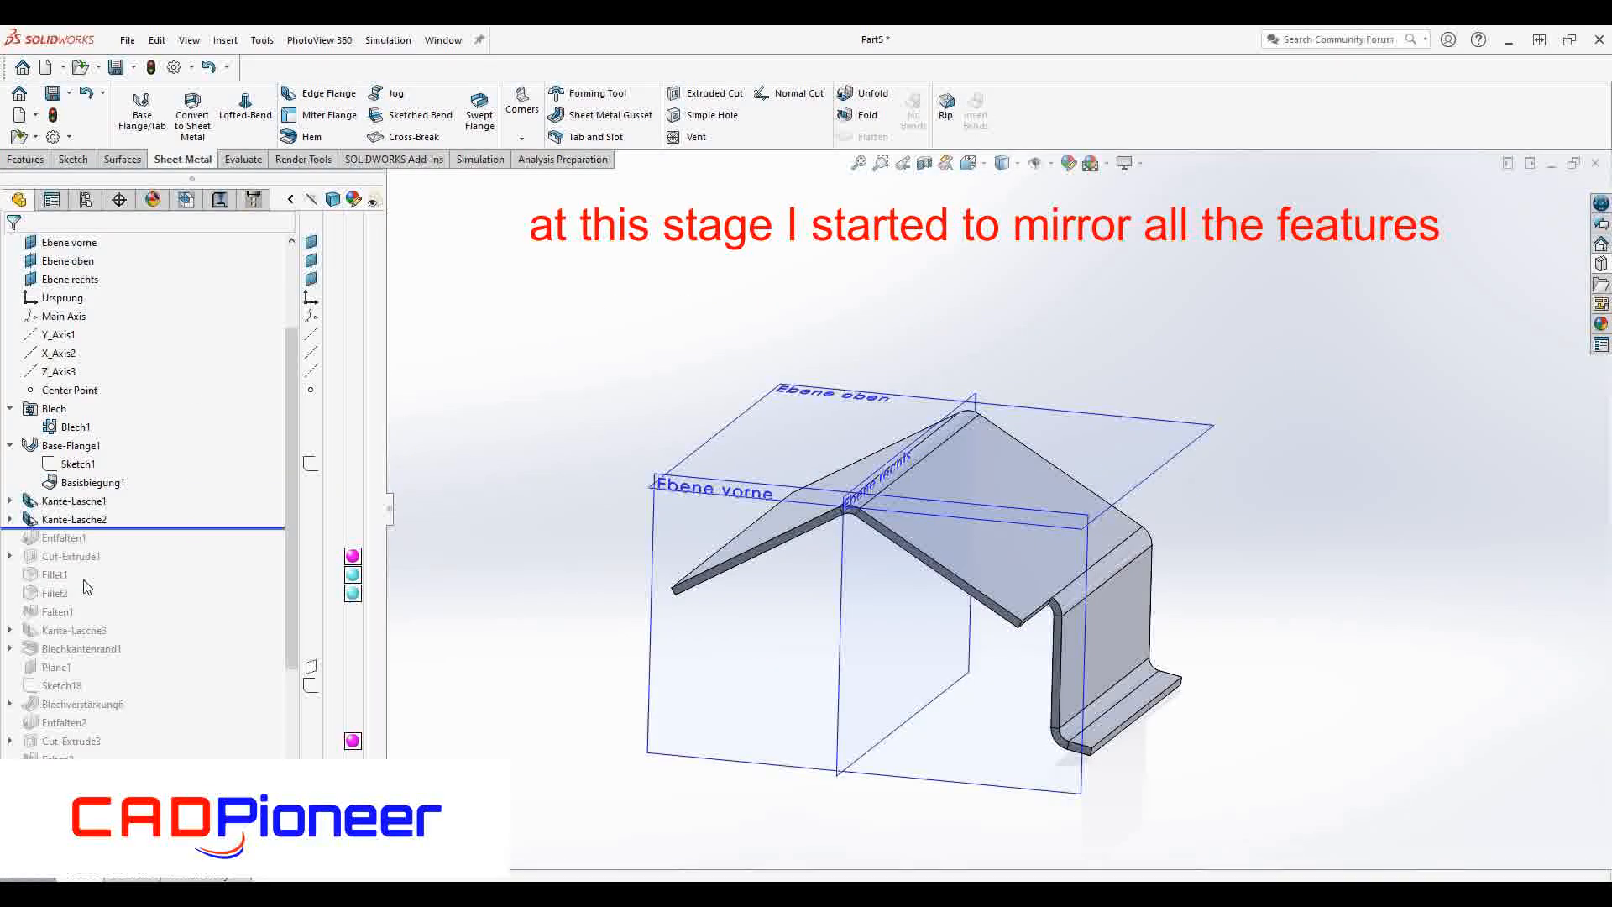
left_click(720, 137)
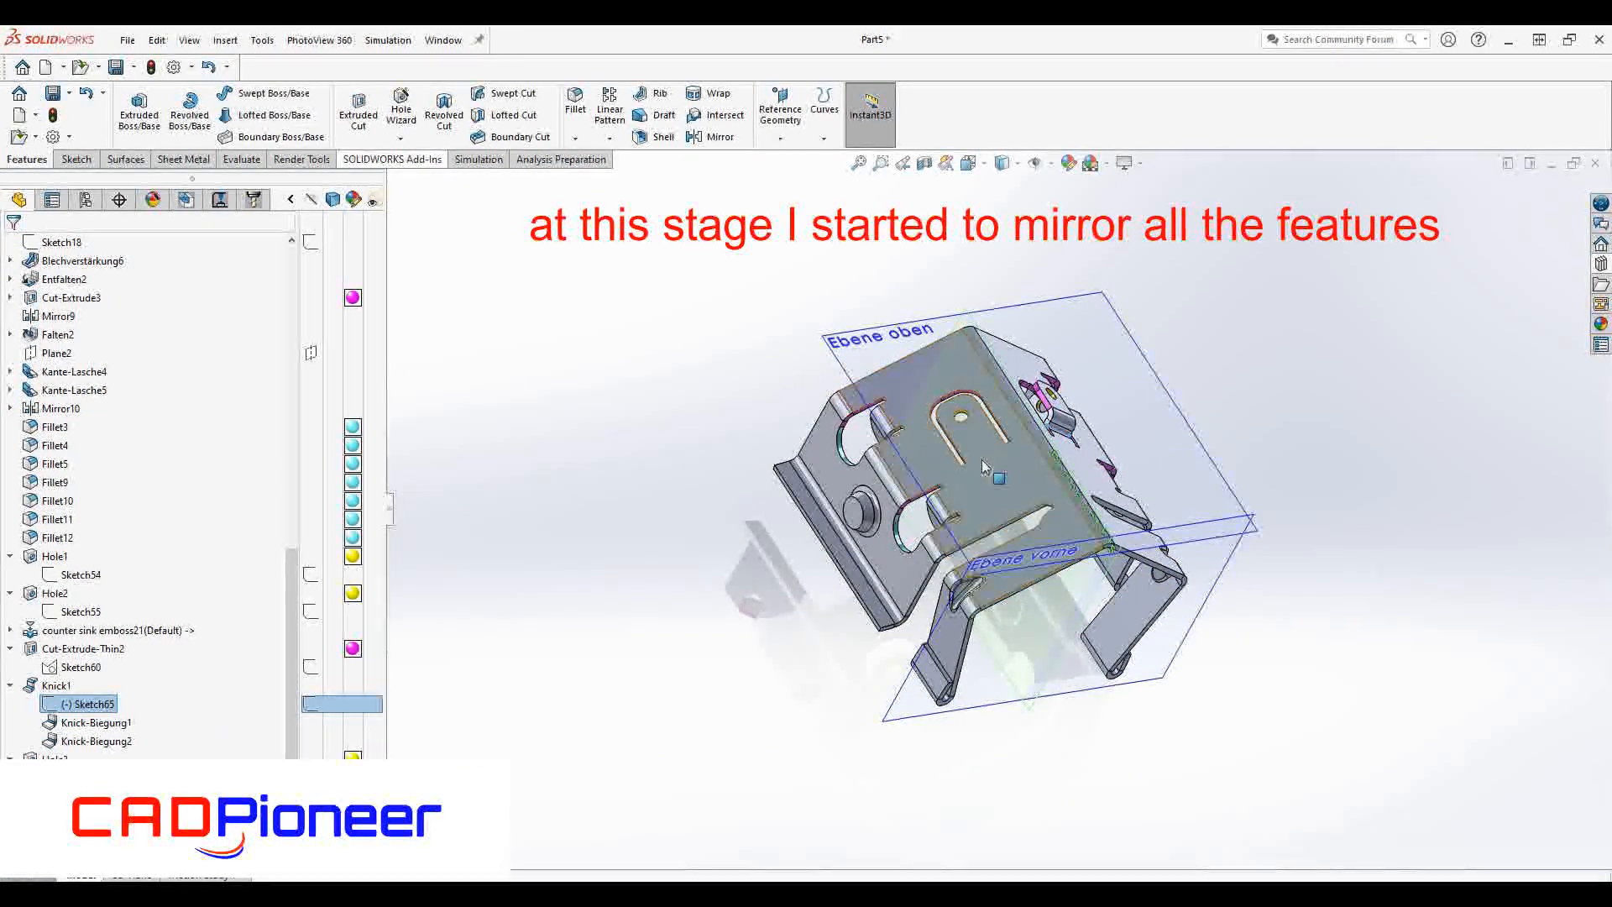
- Sketch a slanted bend line across the tongue of the U-shaped cut on the opposite sloped face
right_click(980, 462)
left_click(1022, 433)
left_click(220, 94)
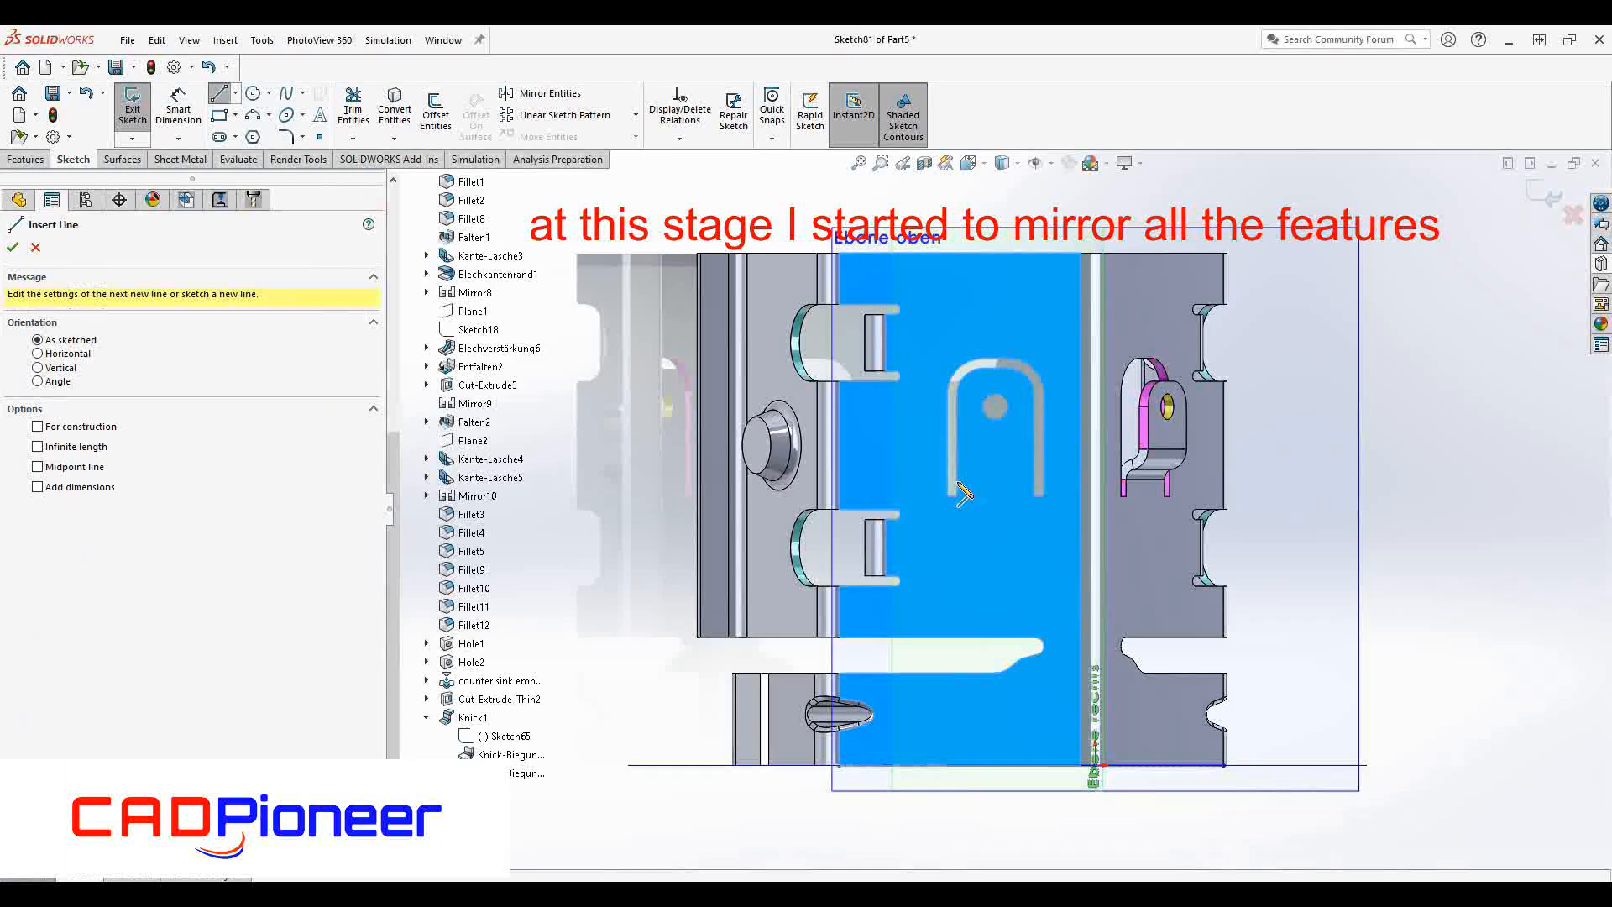
left_click(957, 482)
left_click(1034, 466)
- Dimension the bend line's ends at 4 mm and 6 mm from the ends of the cut's two legs and exit the sketch
left_click(178, 109)
left_click(957, 482)
left_click(952, 497)
left_click(923, 485)
type("4")
key("Return")
left_click(1040, 497)
left_click(1042, 540)
type("6")
key("Return")
left_click(1543, 195)
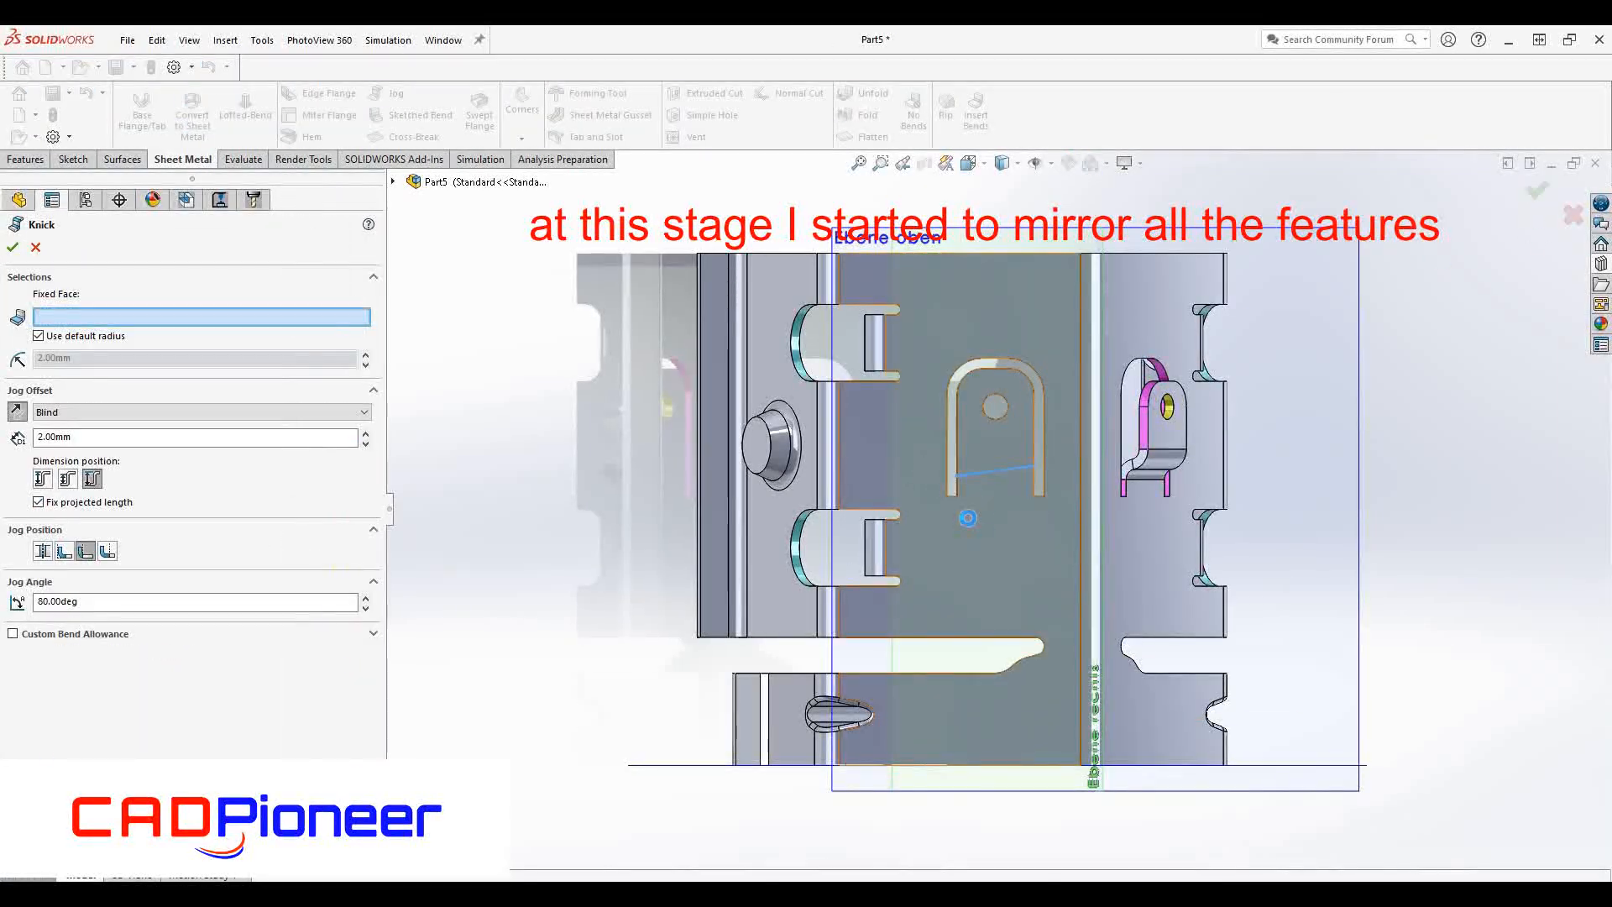
- Jog the opposite tongue with the surrounding face fixed, using a 2 mm bend radius, 2 mm offset and 80° angle
left_click(967, 522)
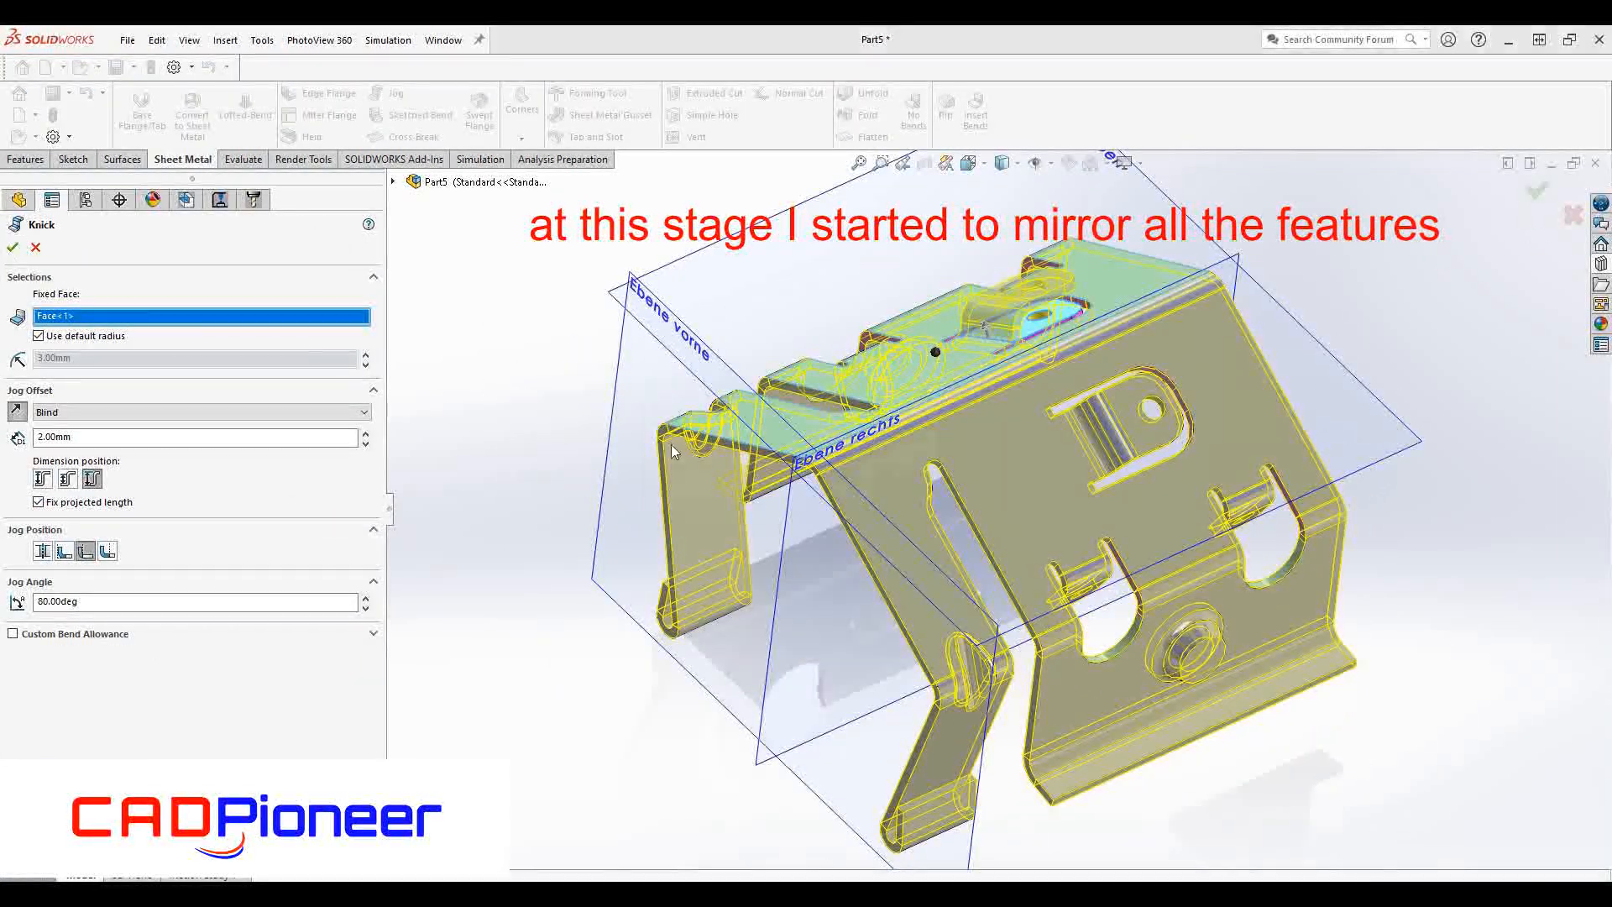
key("Return")
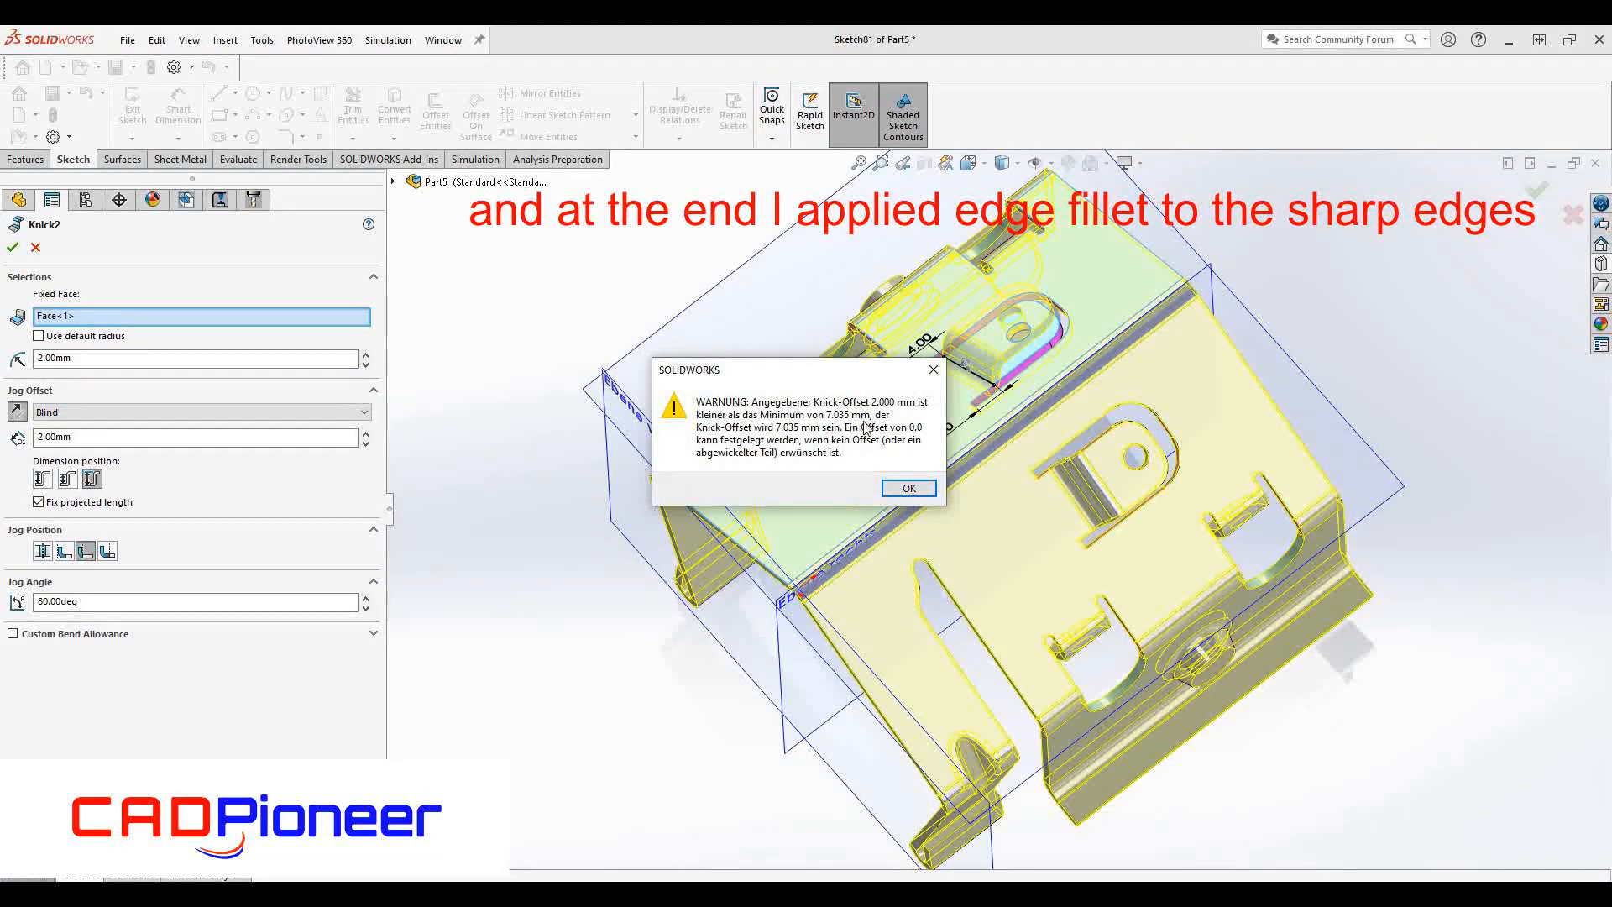
left_click(908, 488)
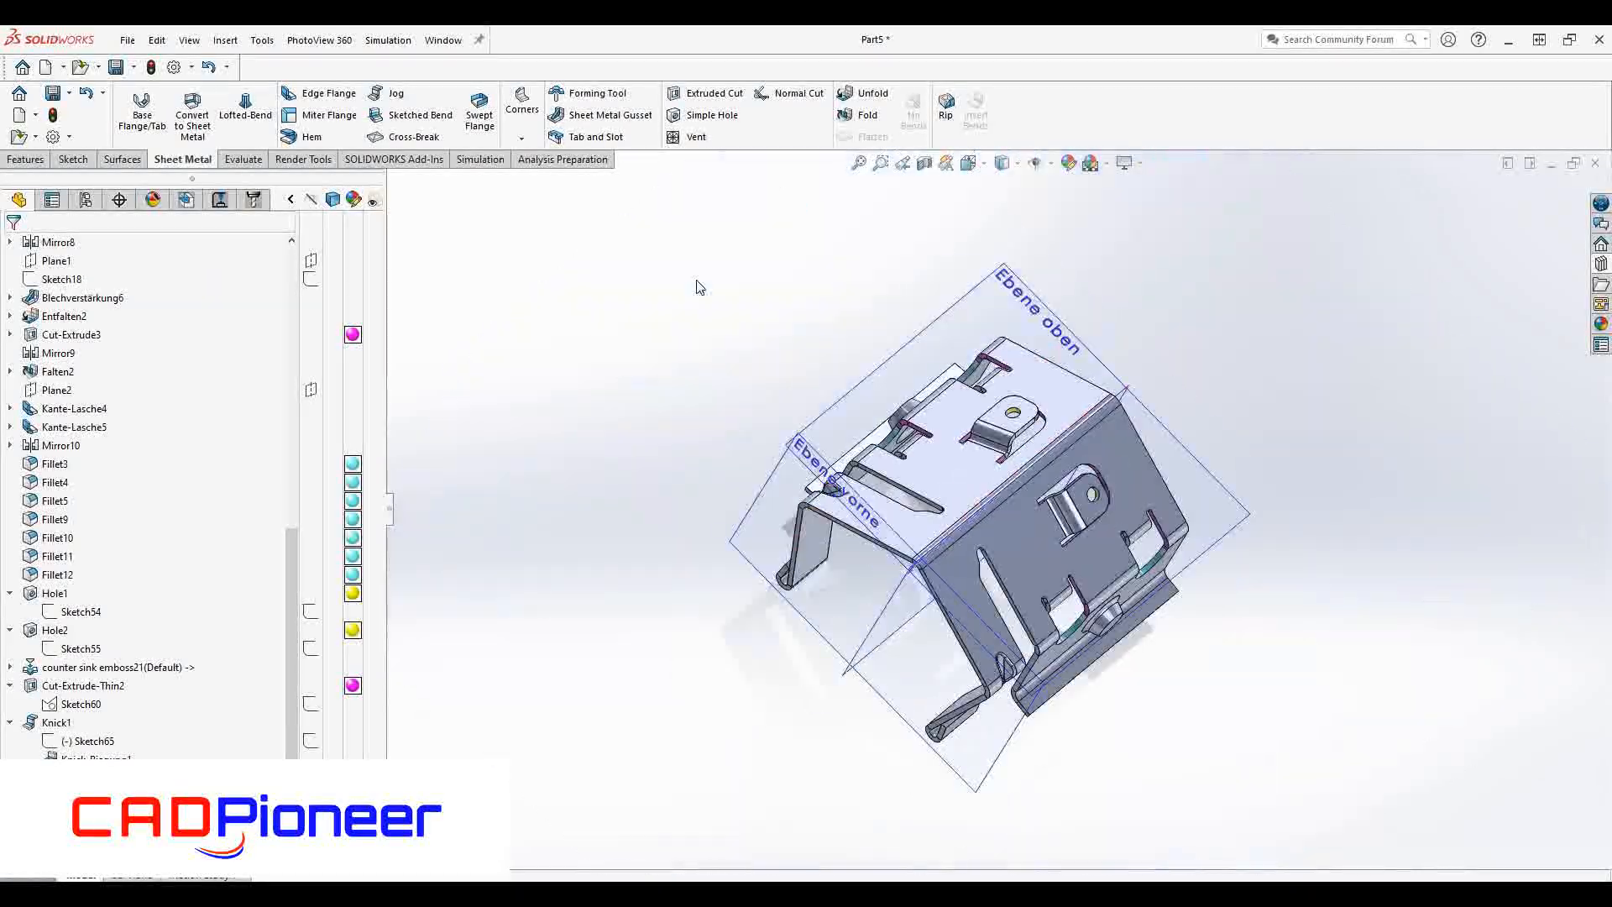
- Delete the mirror feature Mirror2 together with its dependent items
middle_click_drag(759, 364, 722, 340)
scroll(137, 712, "down", 2)
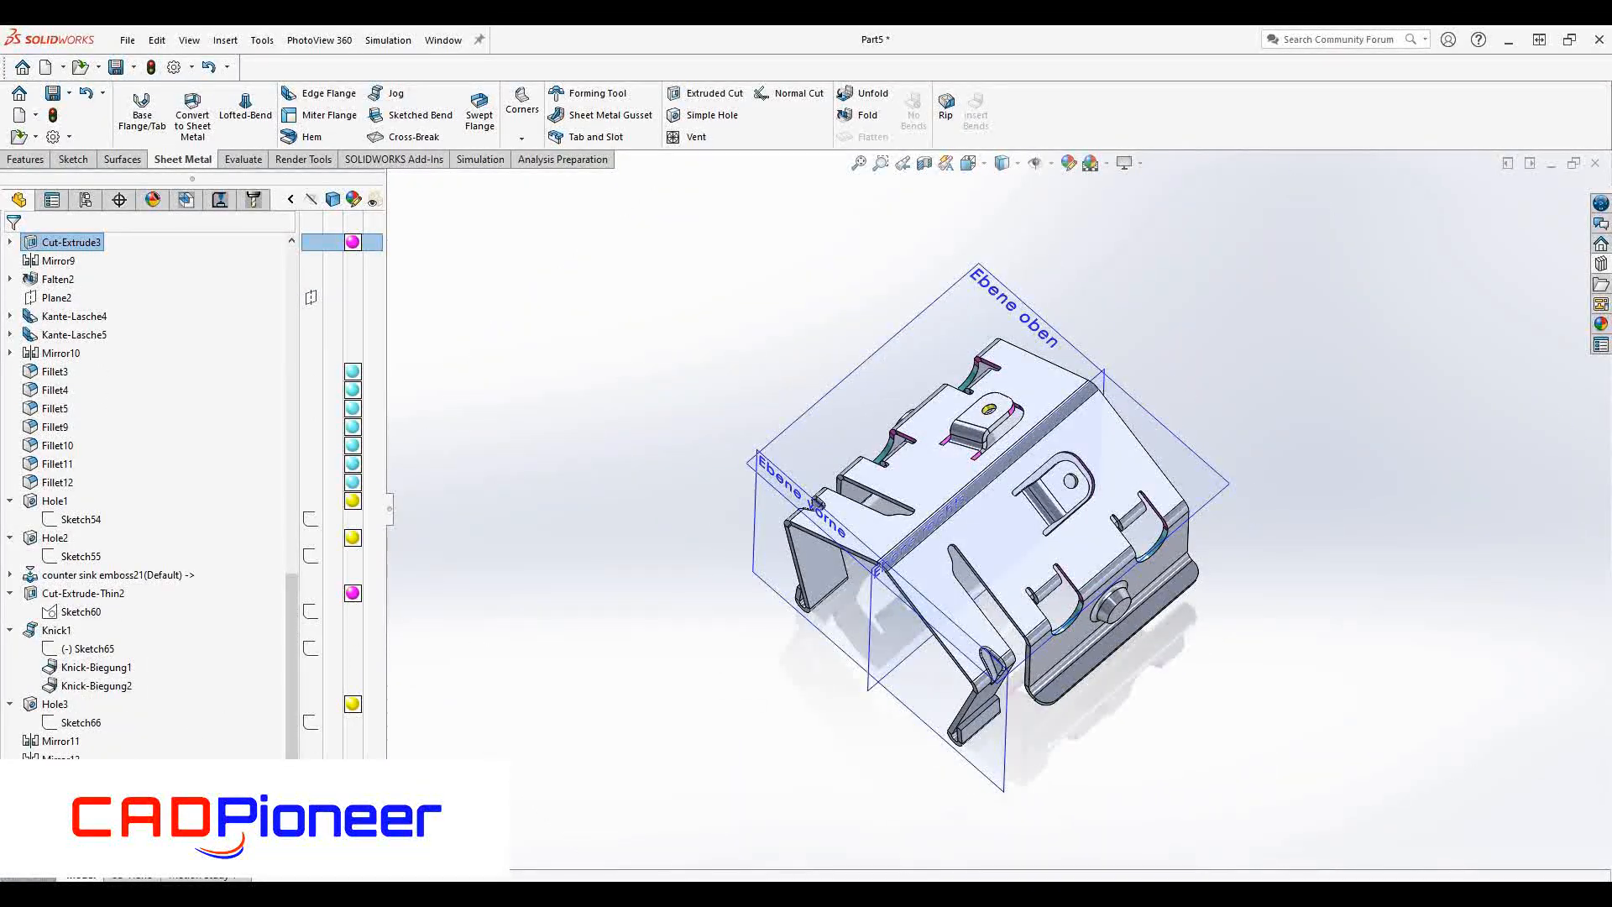
right_click(61, 759)
left_click(105, 677)
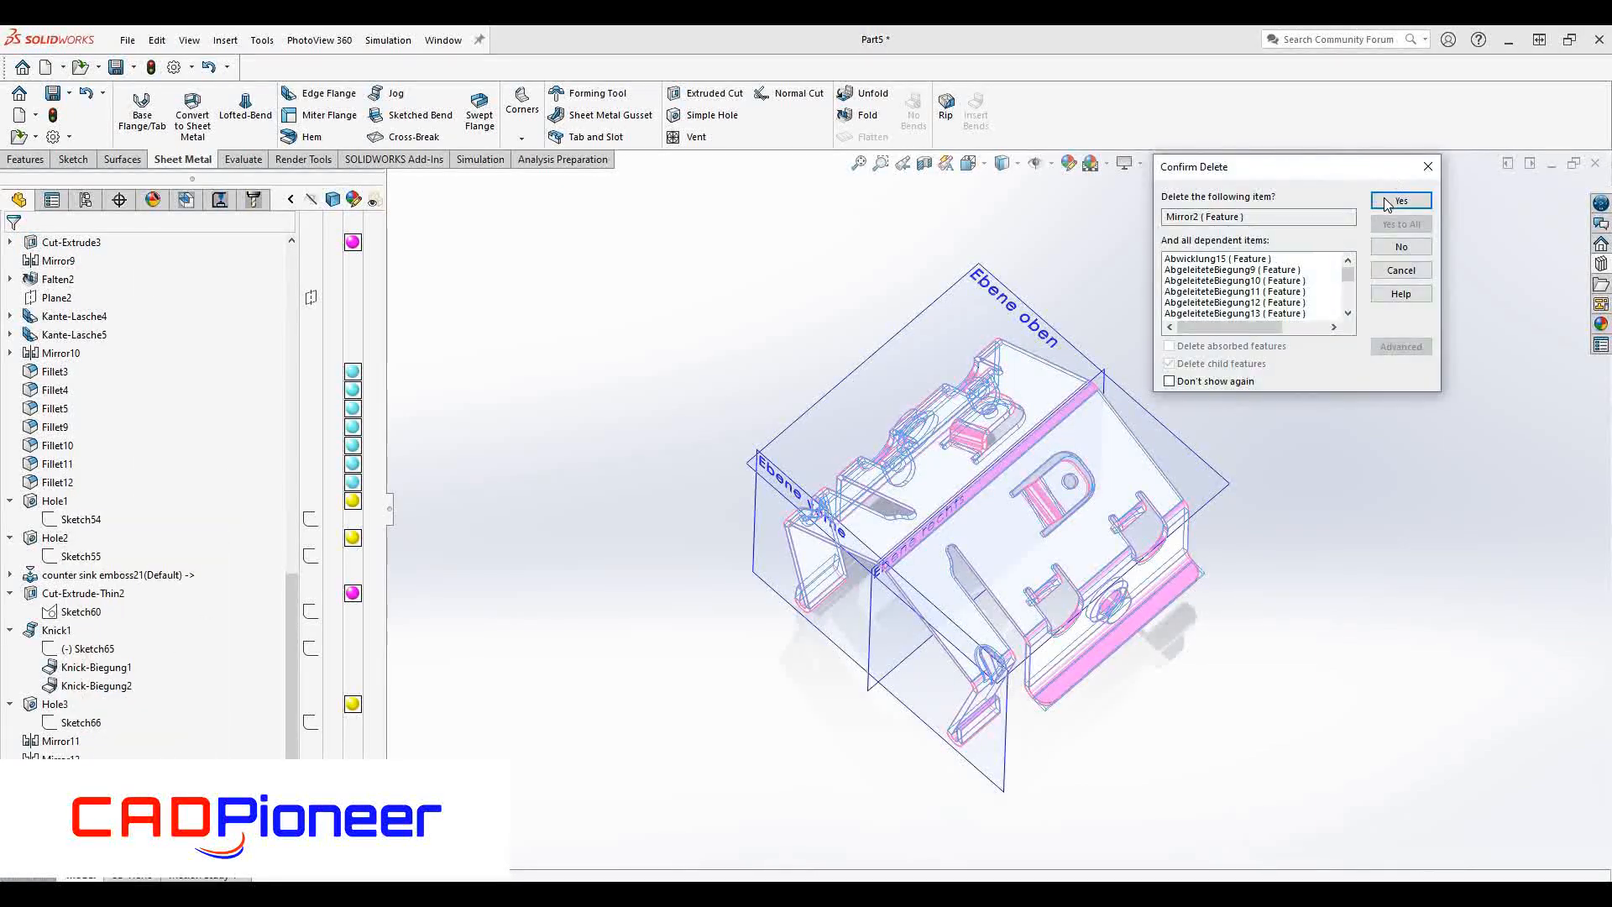
left_click(1396, 202)
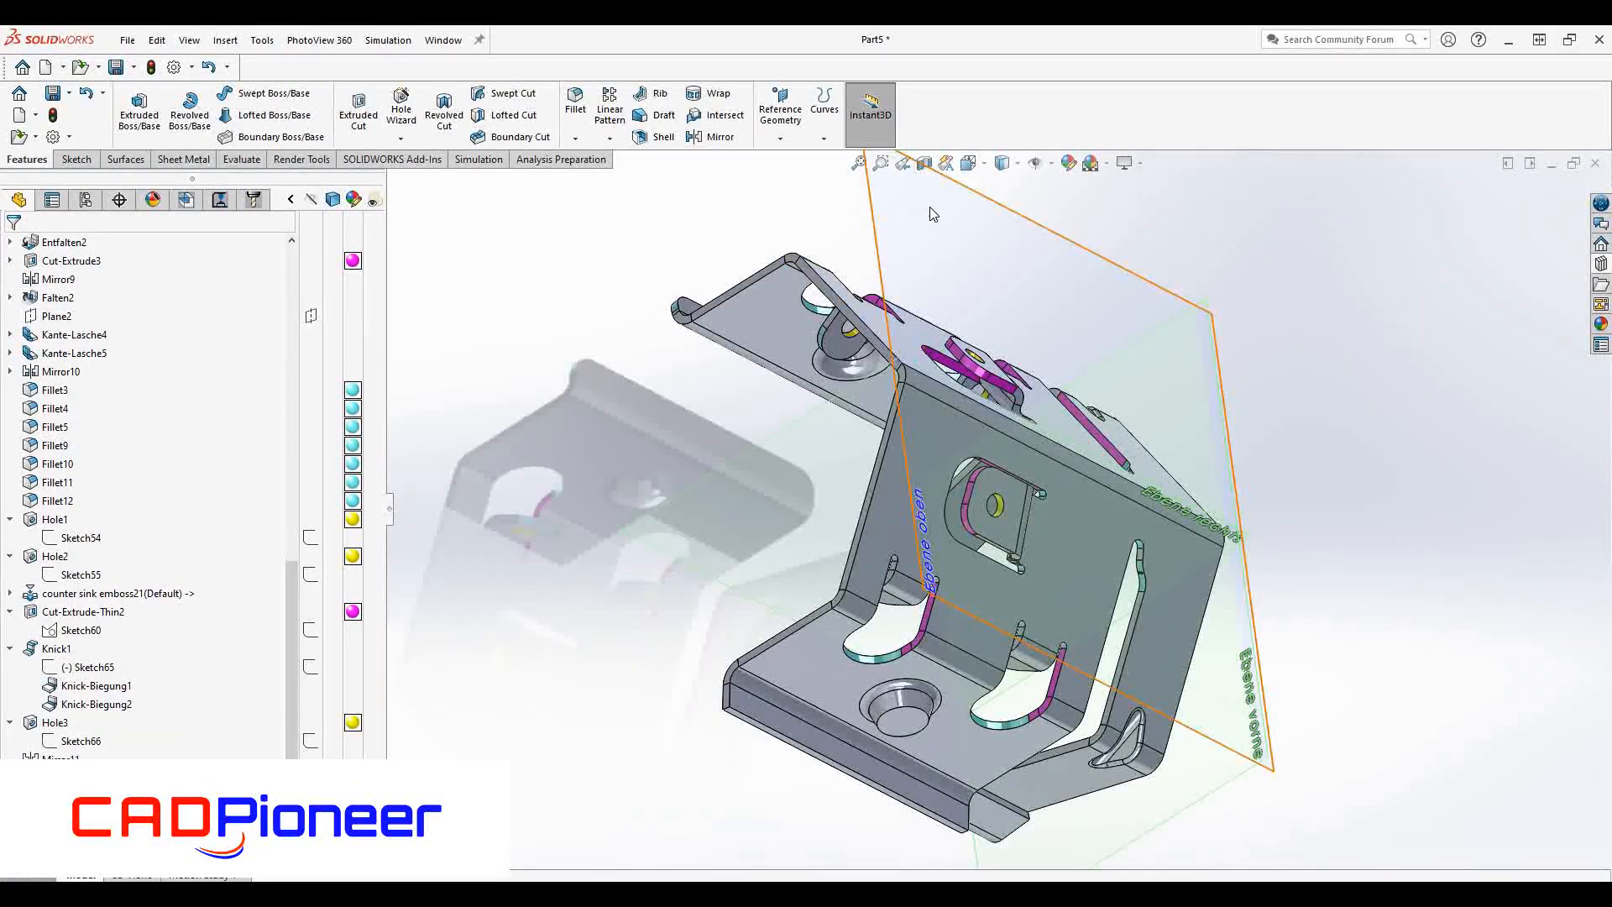
scroll(264, 433, "up", 15)
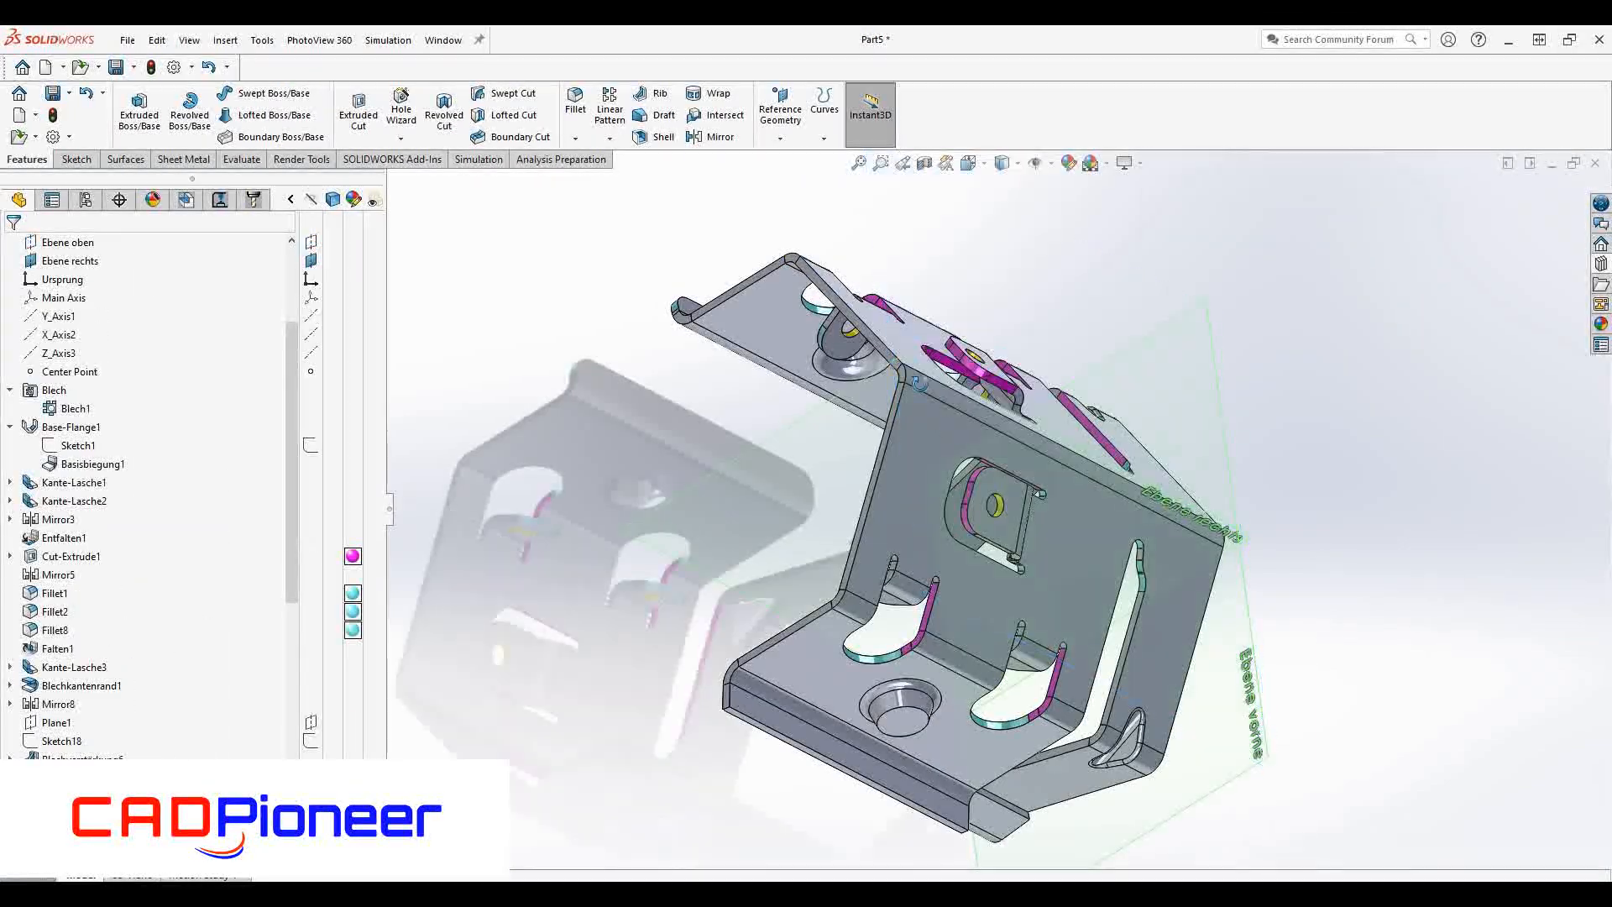